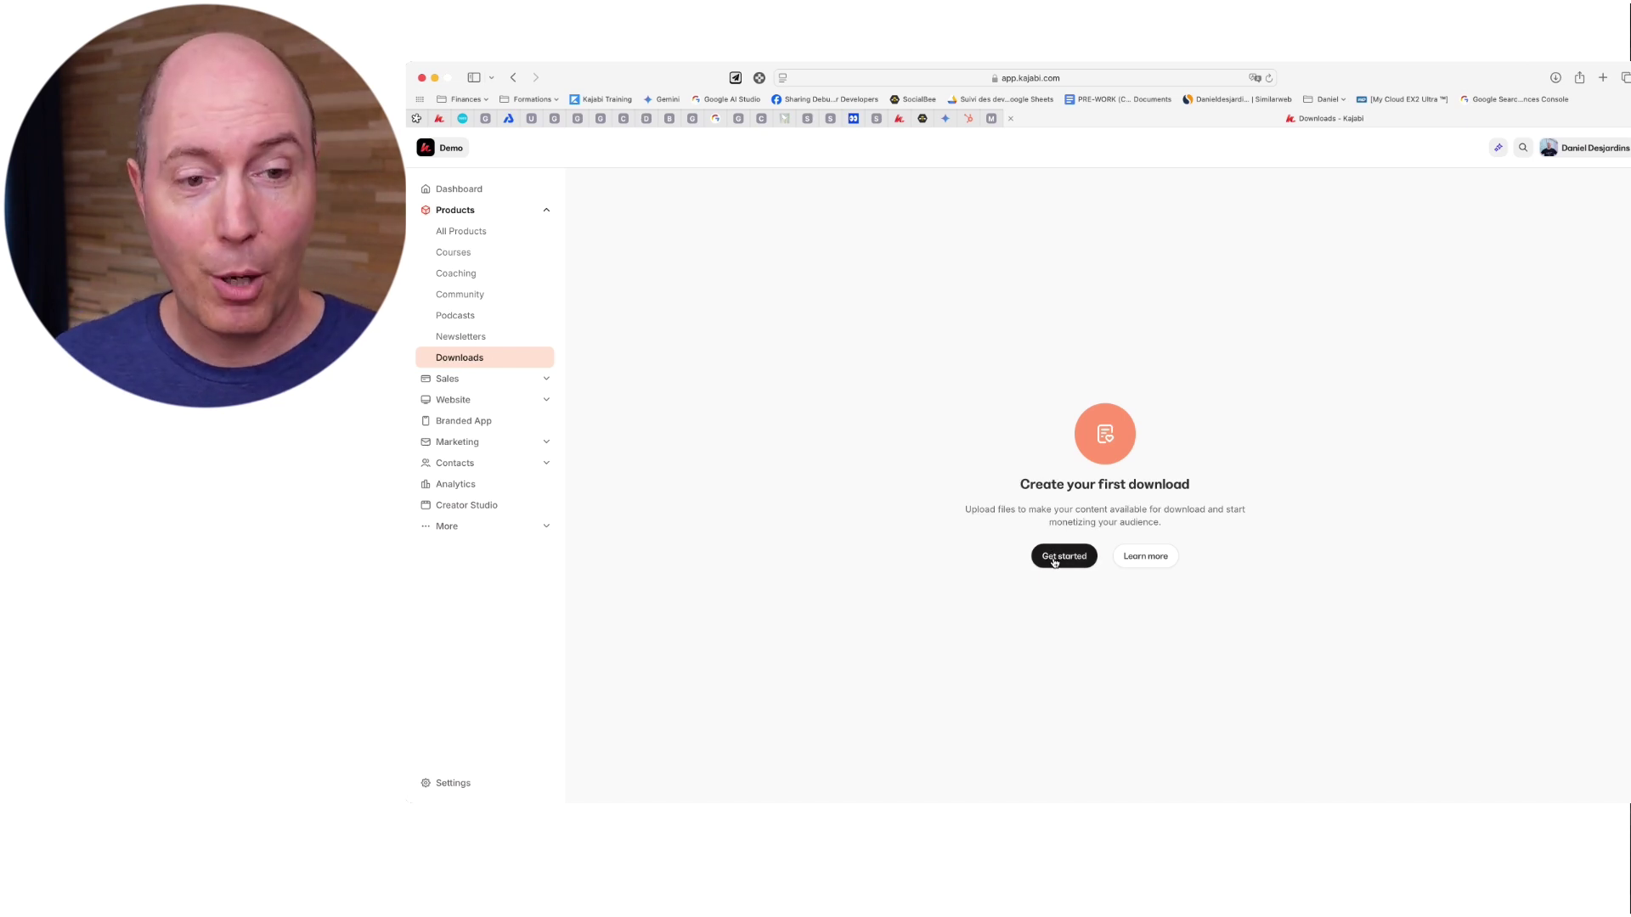
- Start a new download product and title it "Méditation guidée pour passer à l'action"
click(1055, 563)
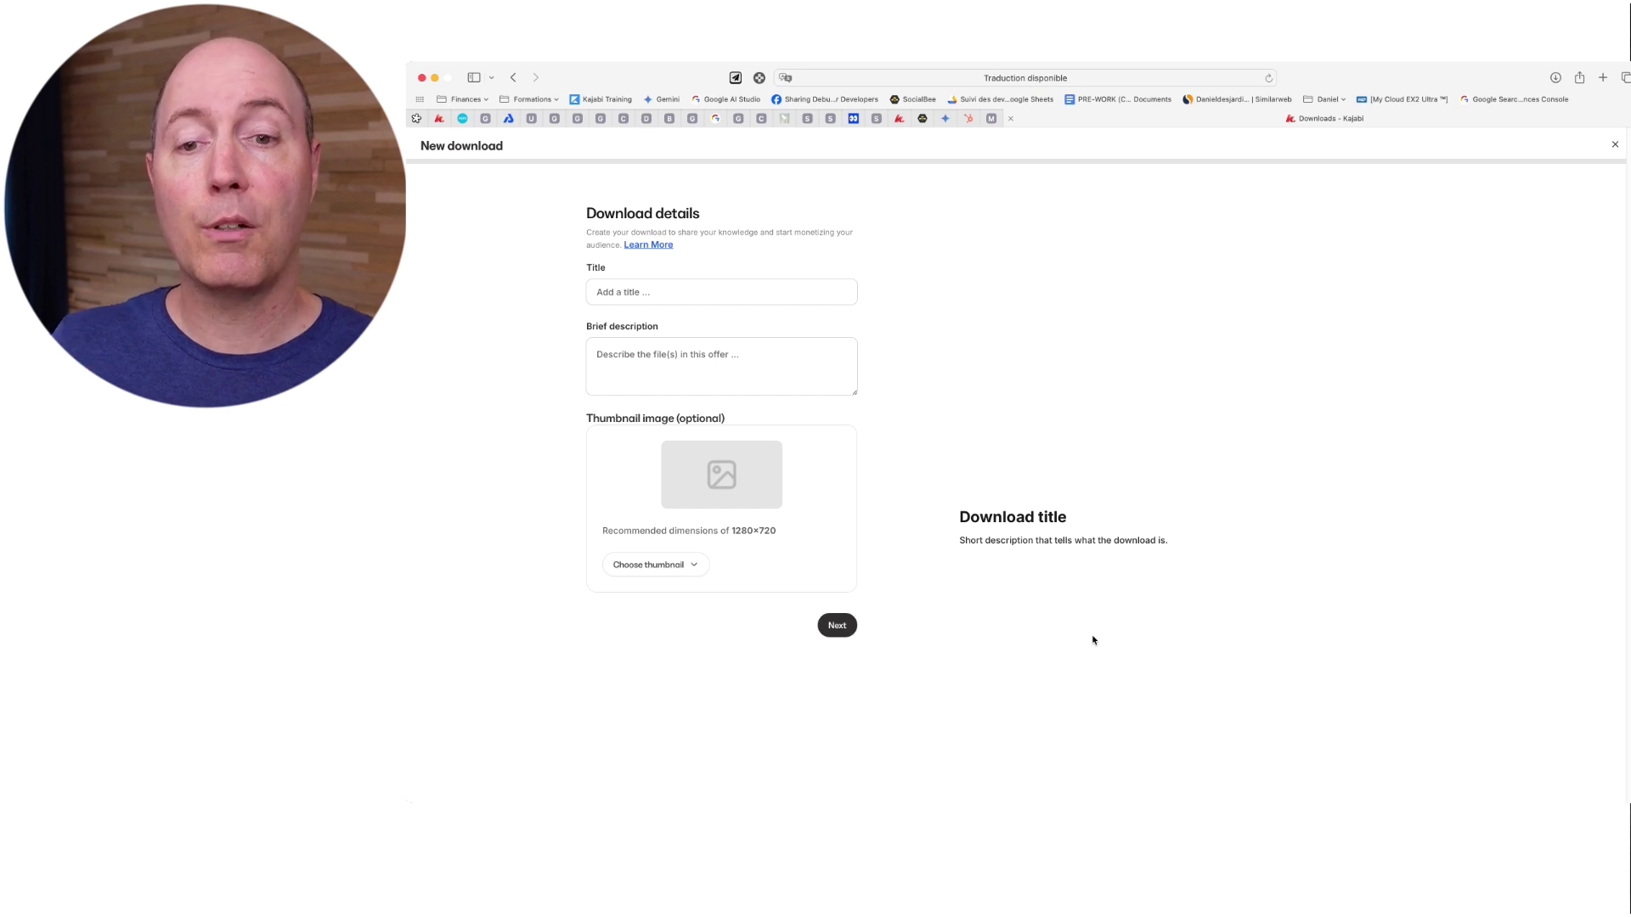
click(651, 289)
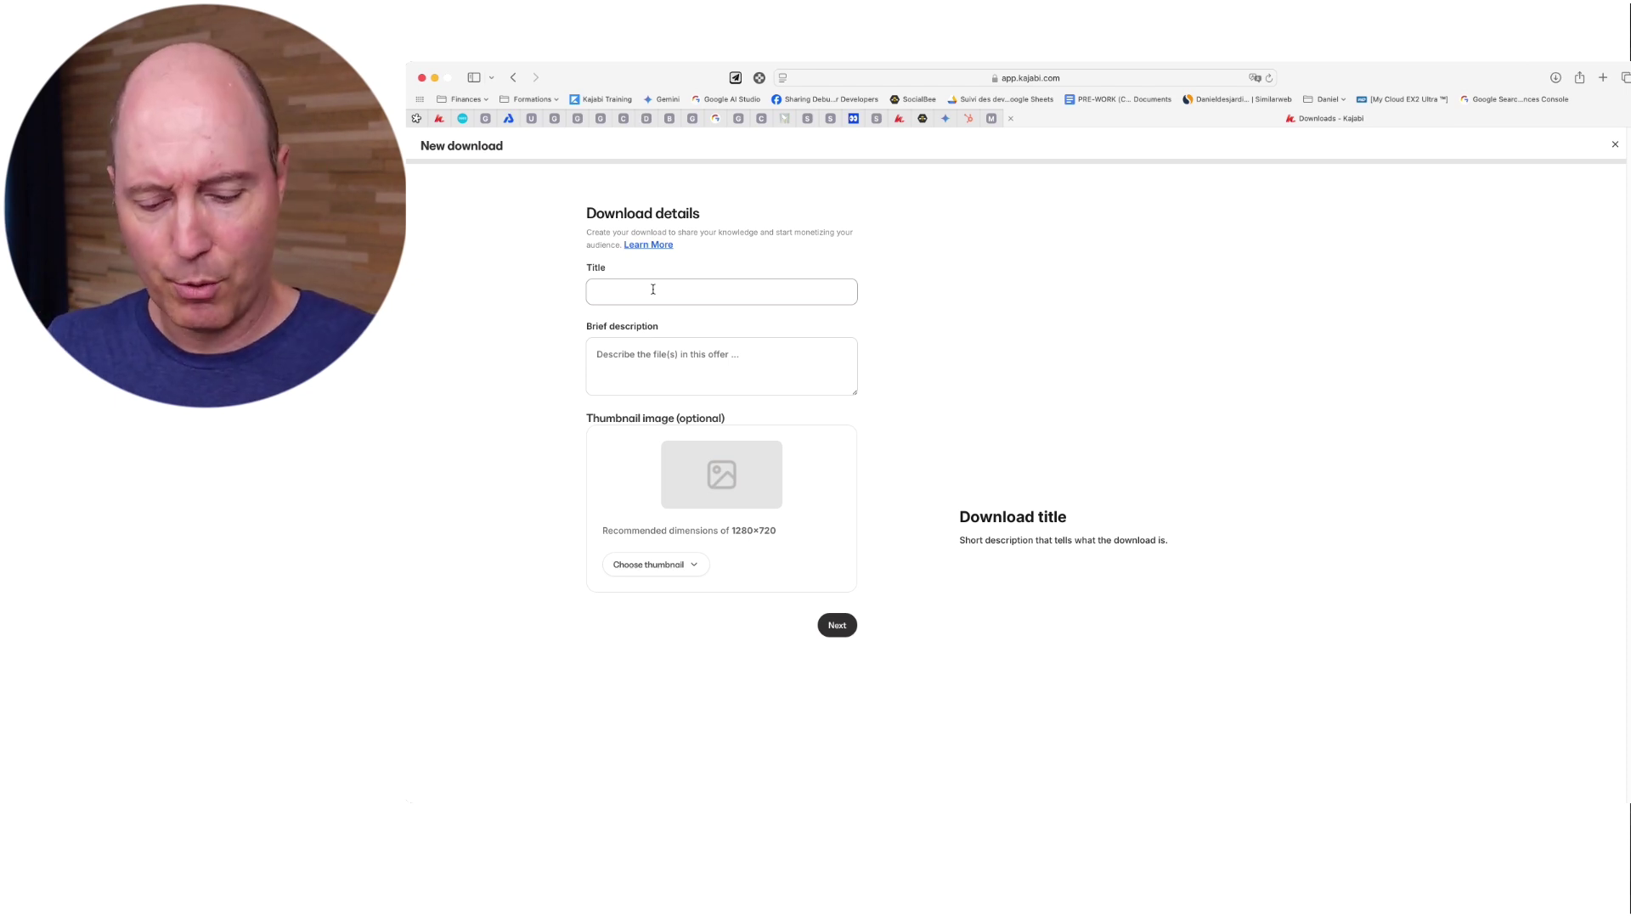
text(Méditation g)
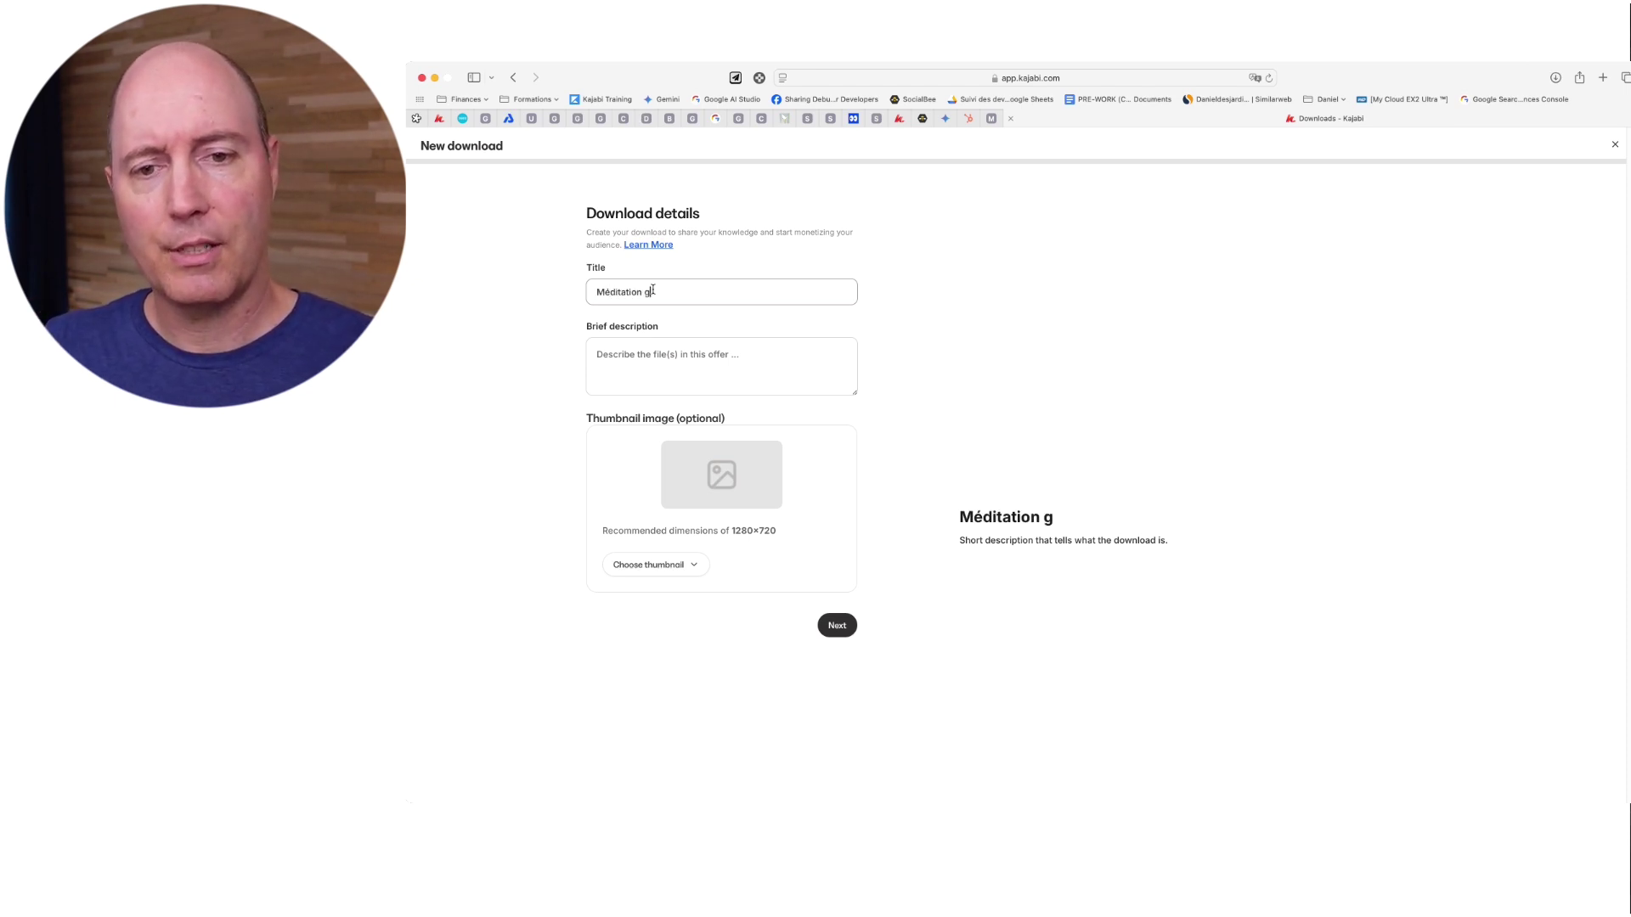
text(uidée pour passer à )
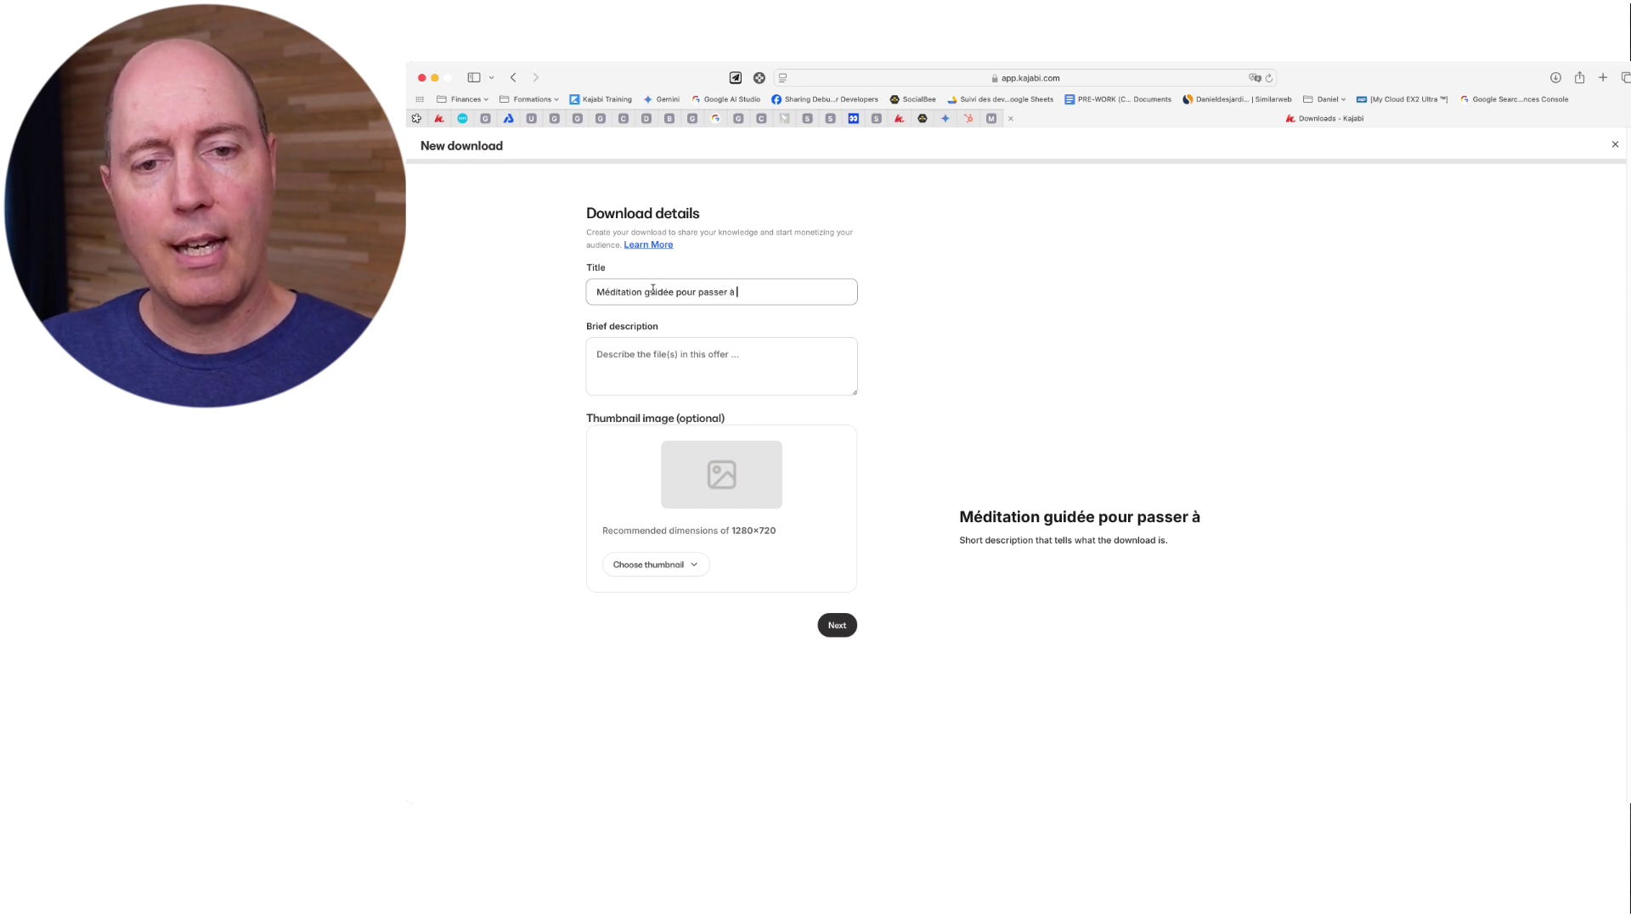
text(l'acton)
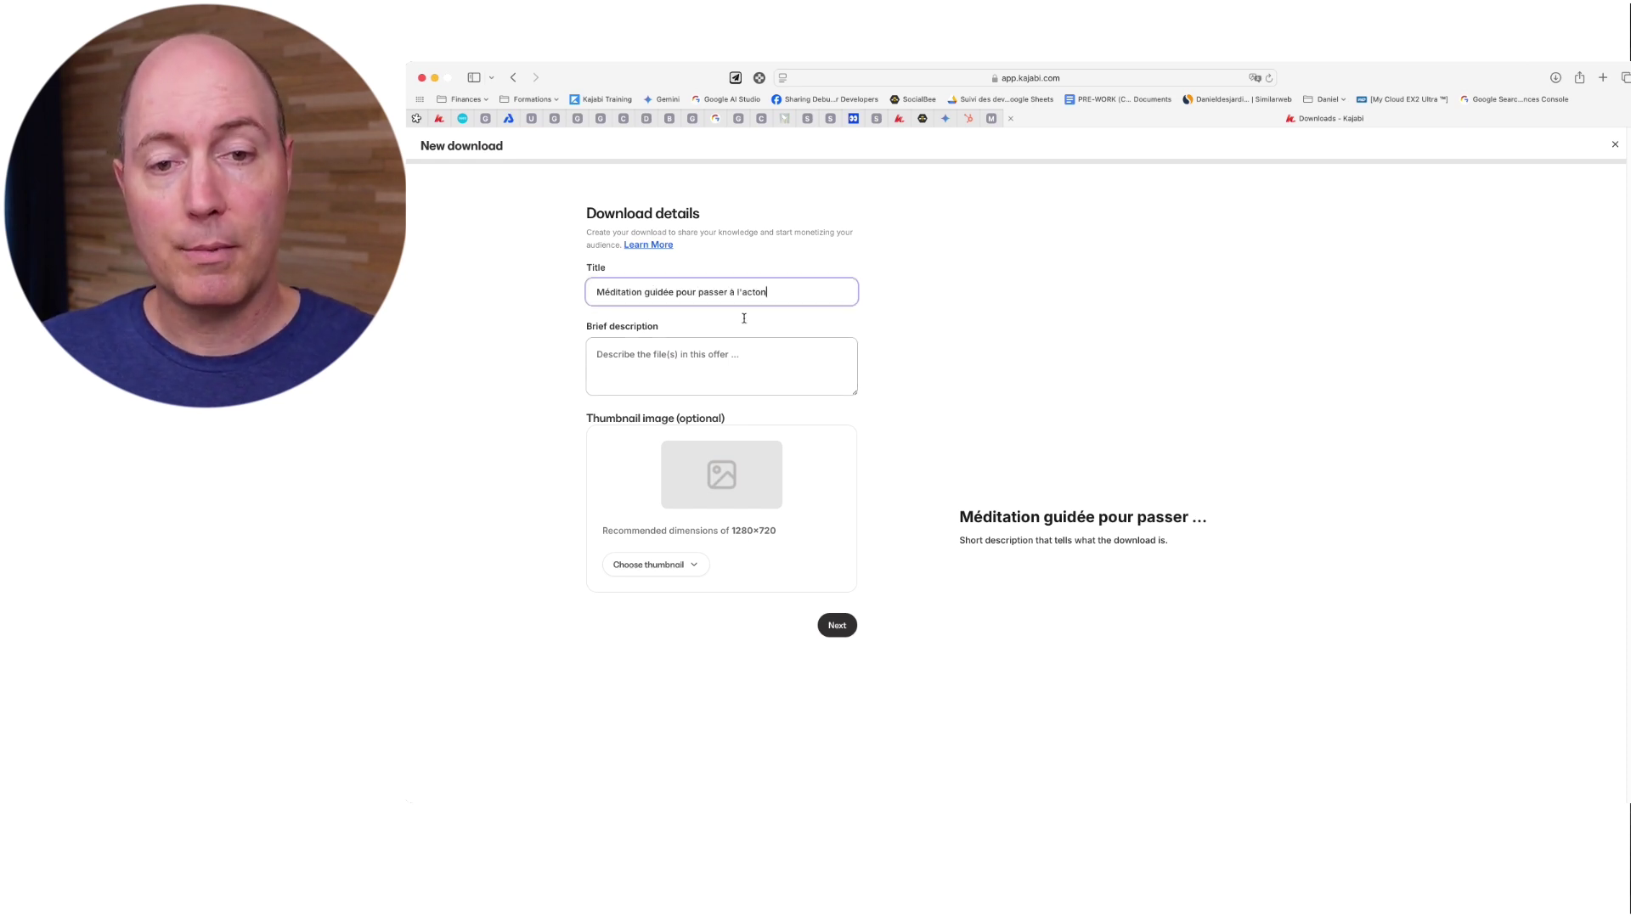
key(BackSpace)
text(n)
- Enter the brief description "Cesse de procrastiner! Passe à l'action! Démarre et fait grandir ton entreprise."
key(Tab)
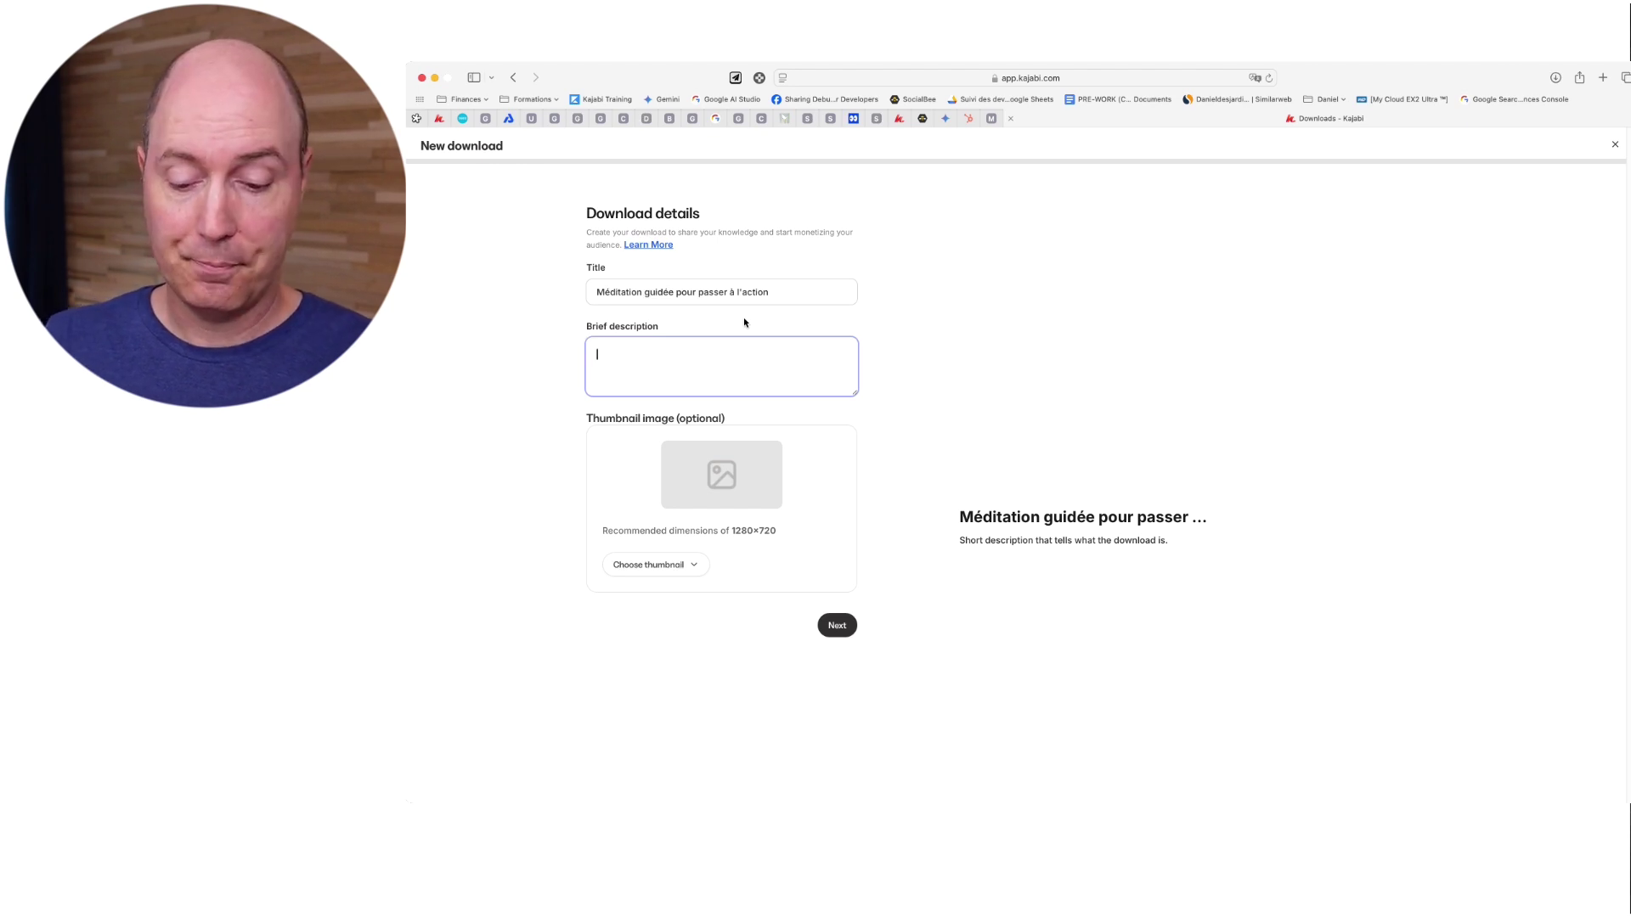
text(Ces)
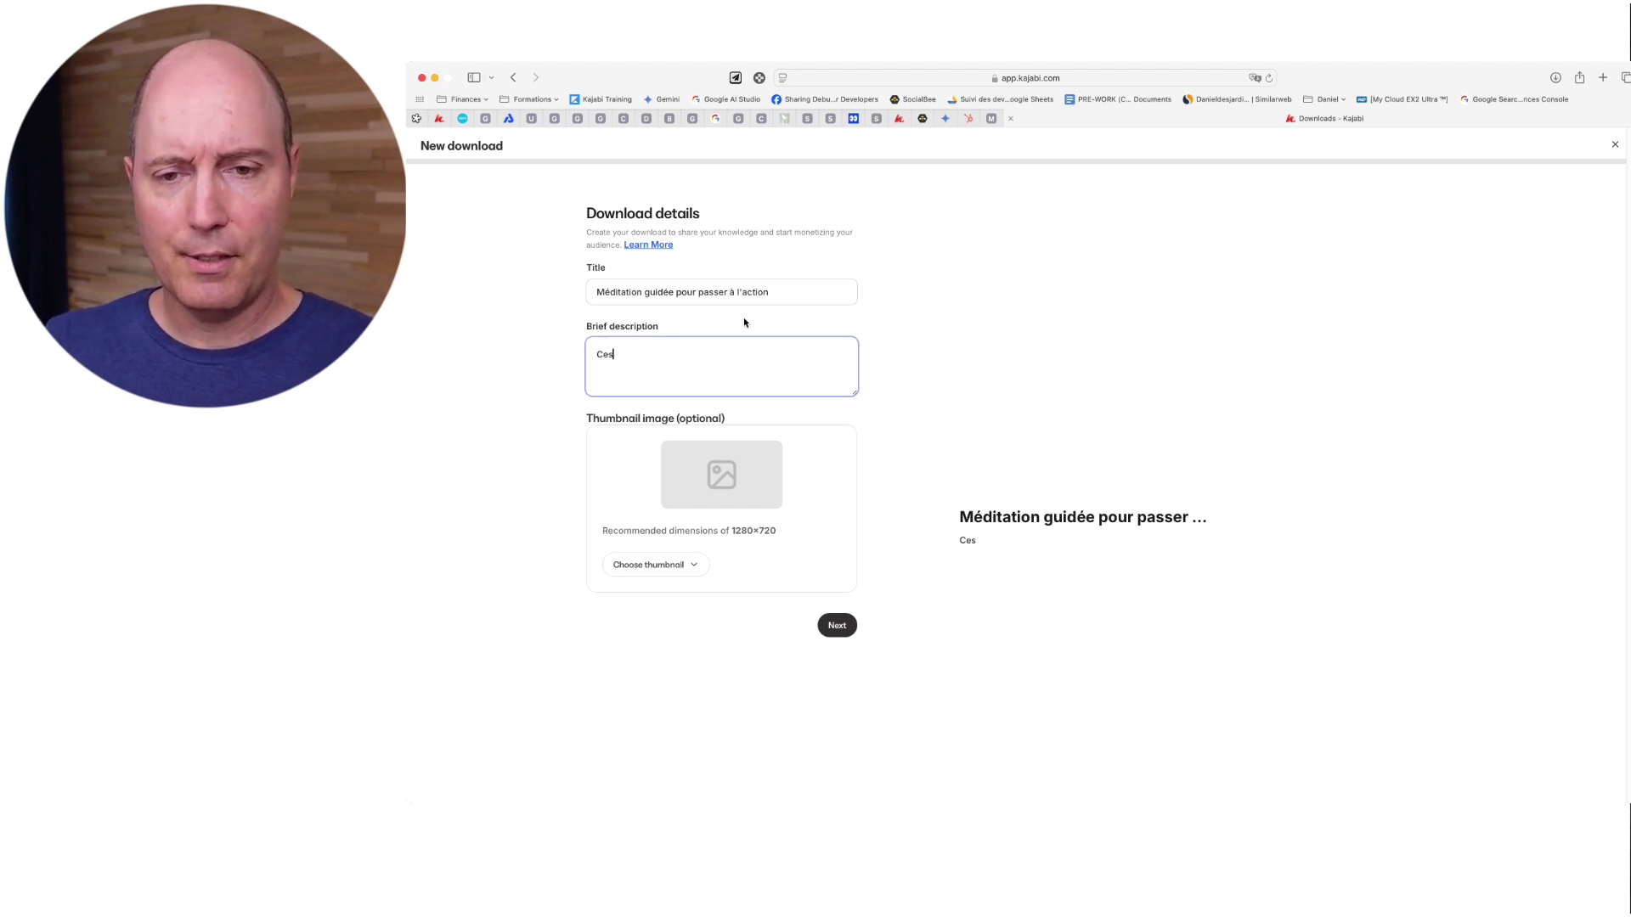
text(se de proc)
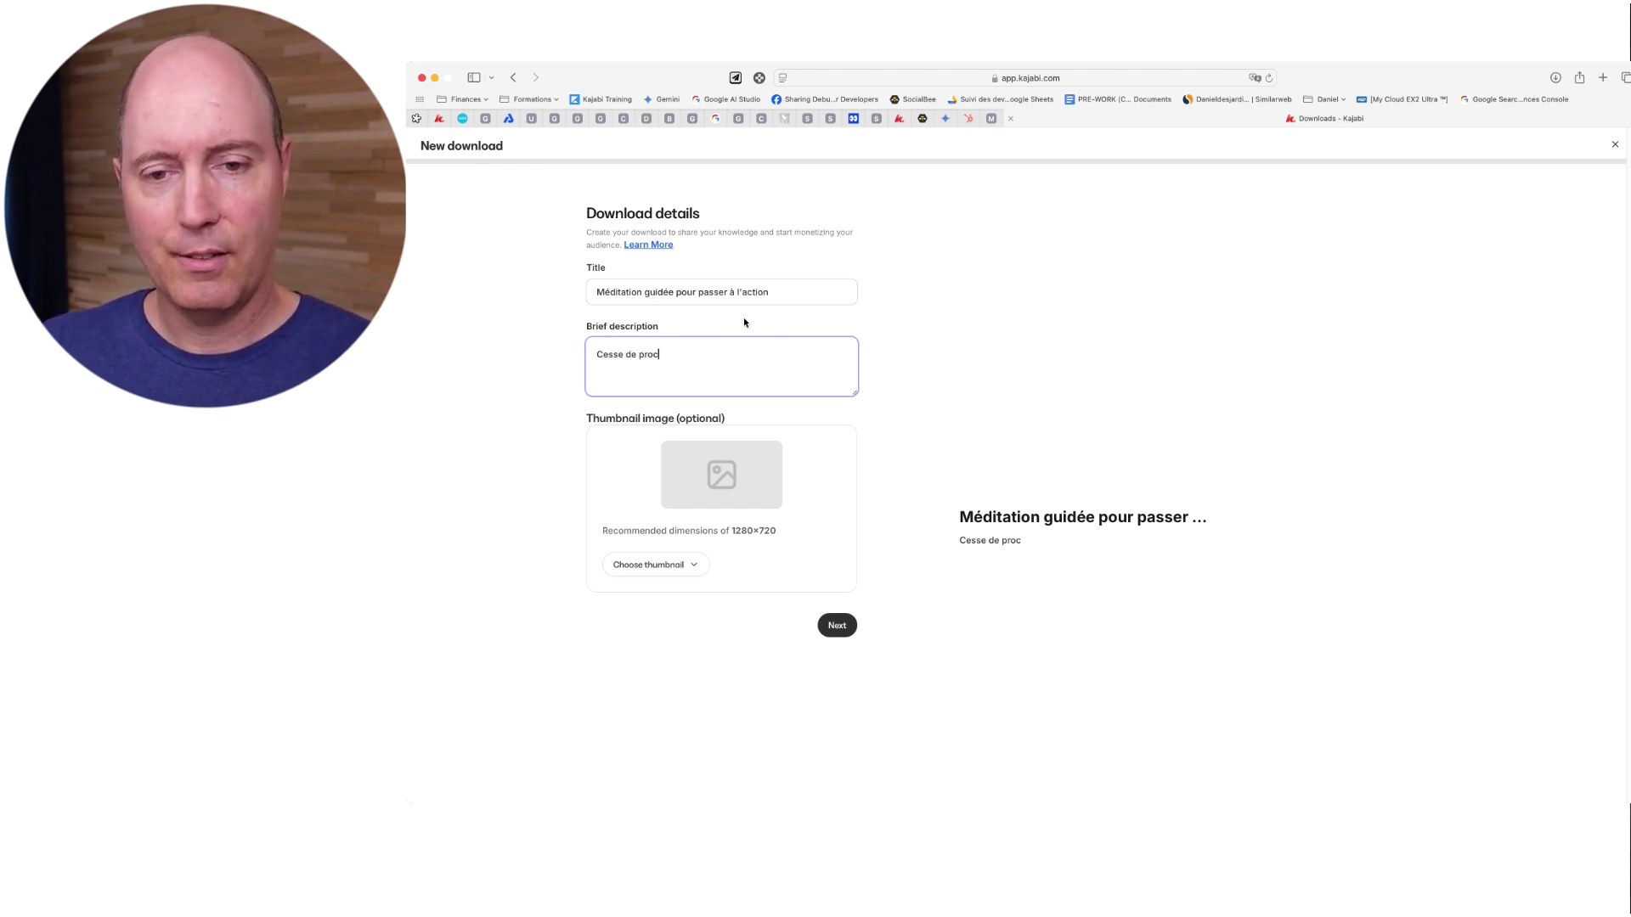
text(rastiner! Pa)
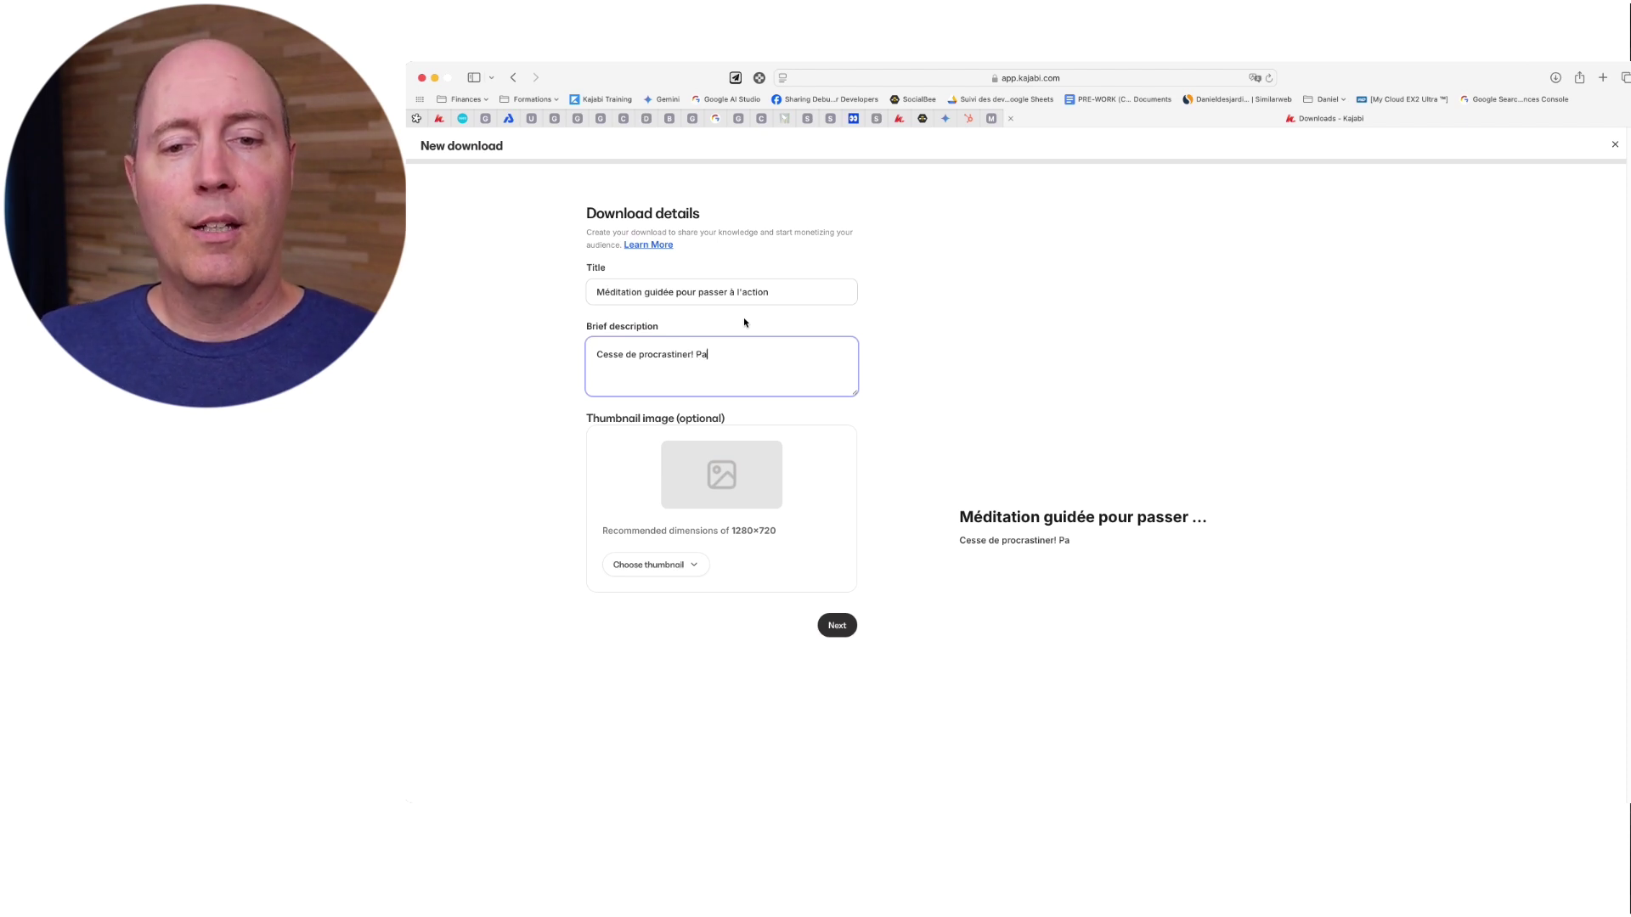
text(sse à l)
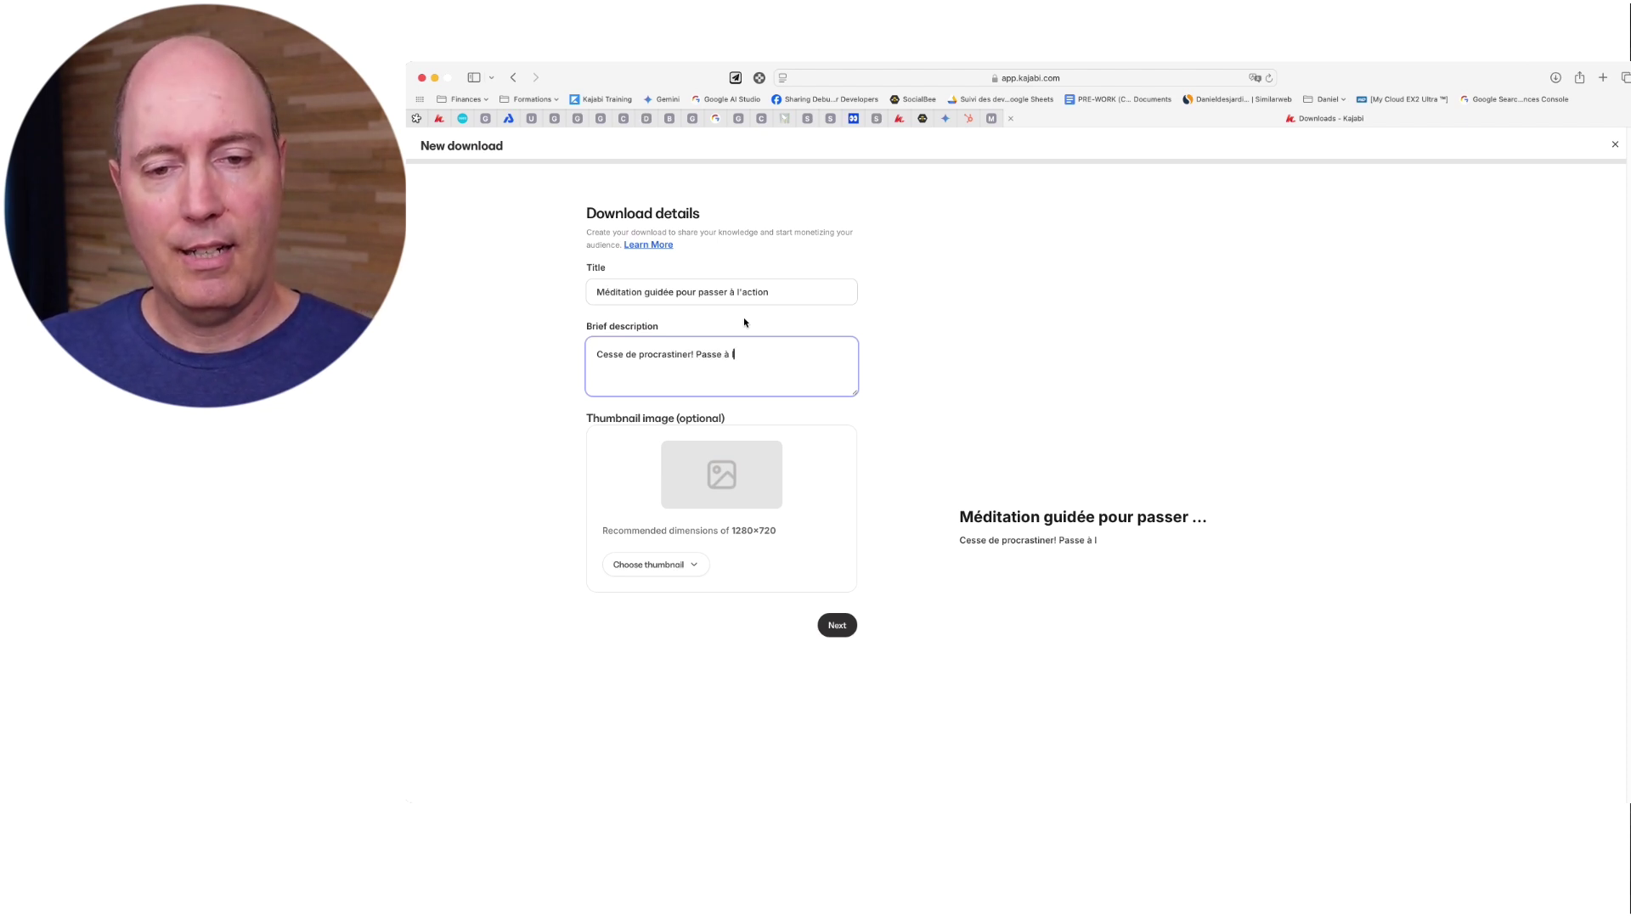
text('action! C)
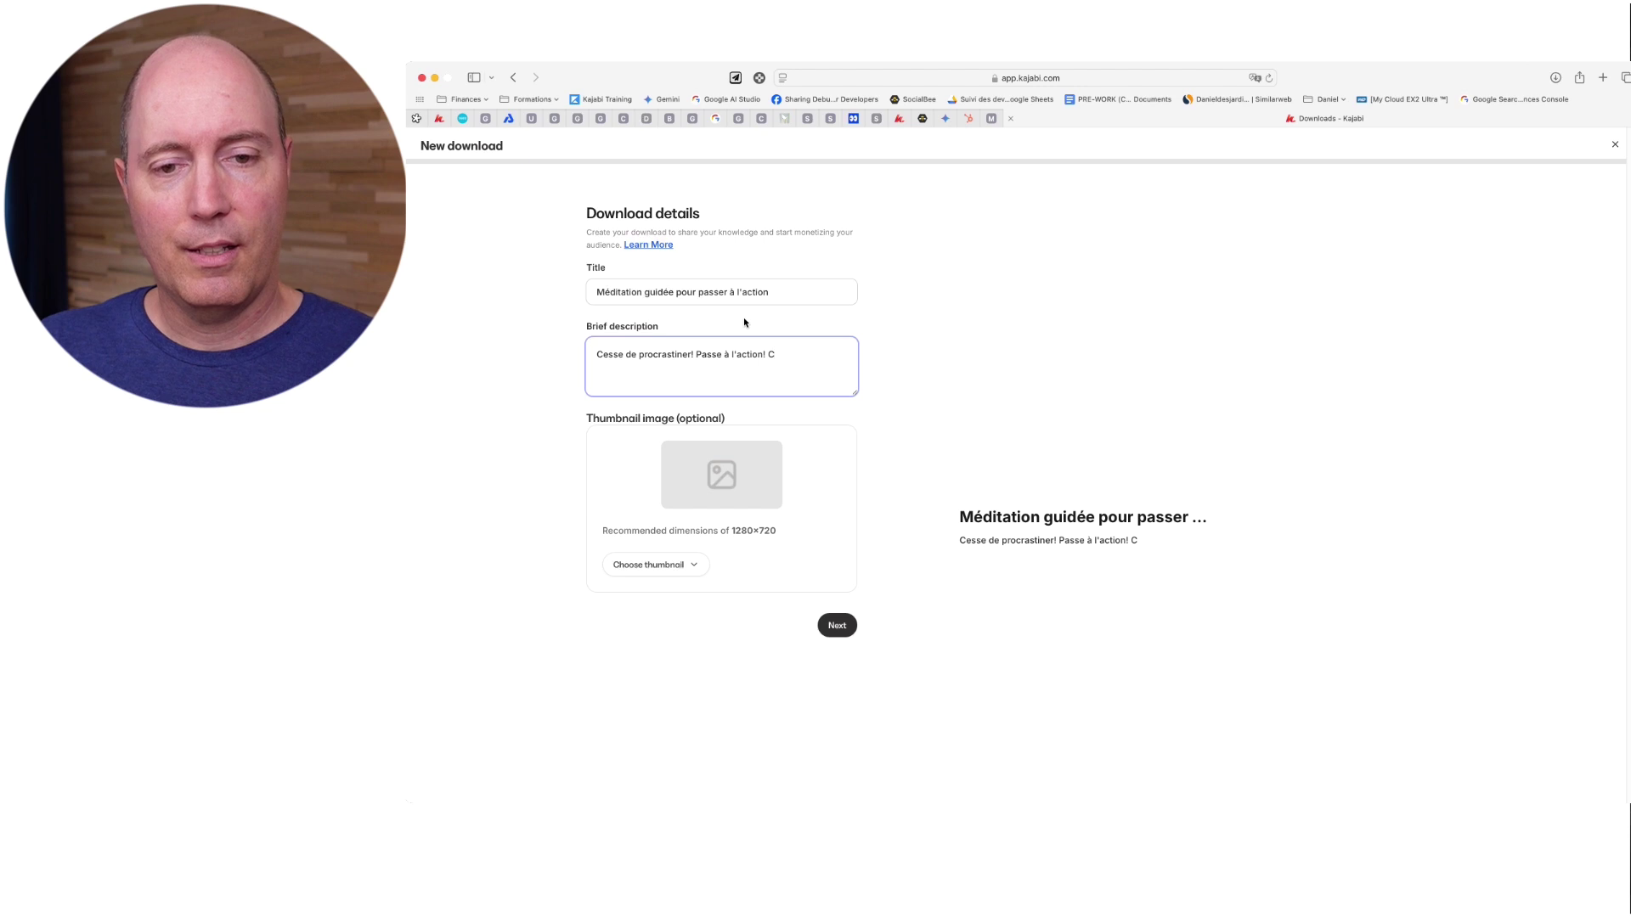
key(BackSpace)
text(Démarre )
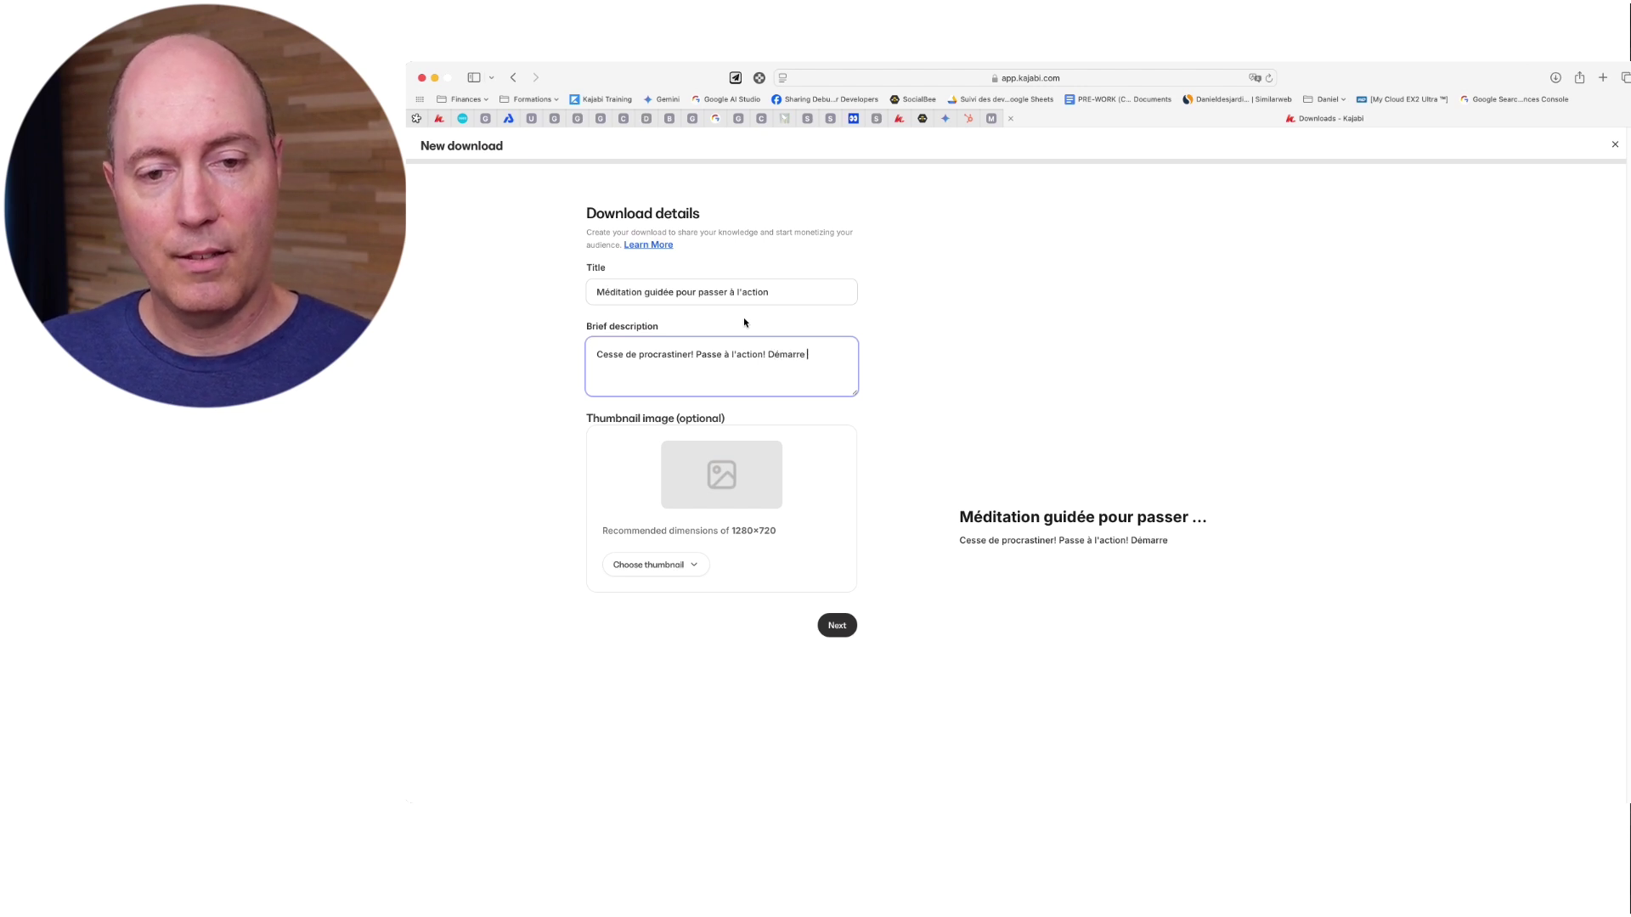
text(et fait)
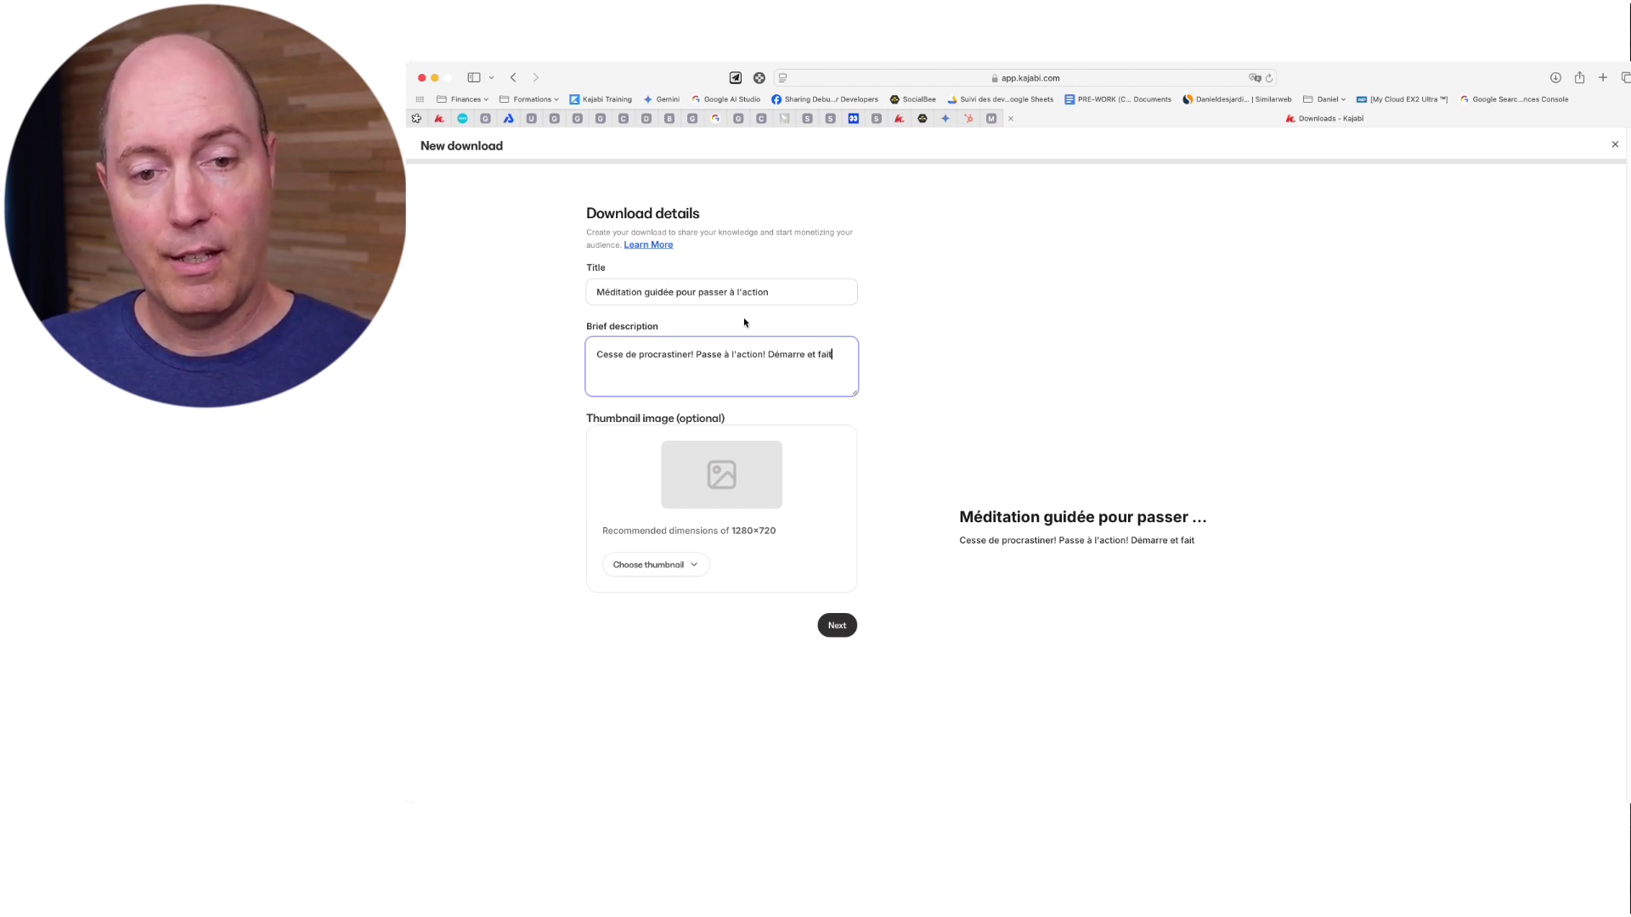
text( grandir ton entre)
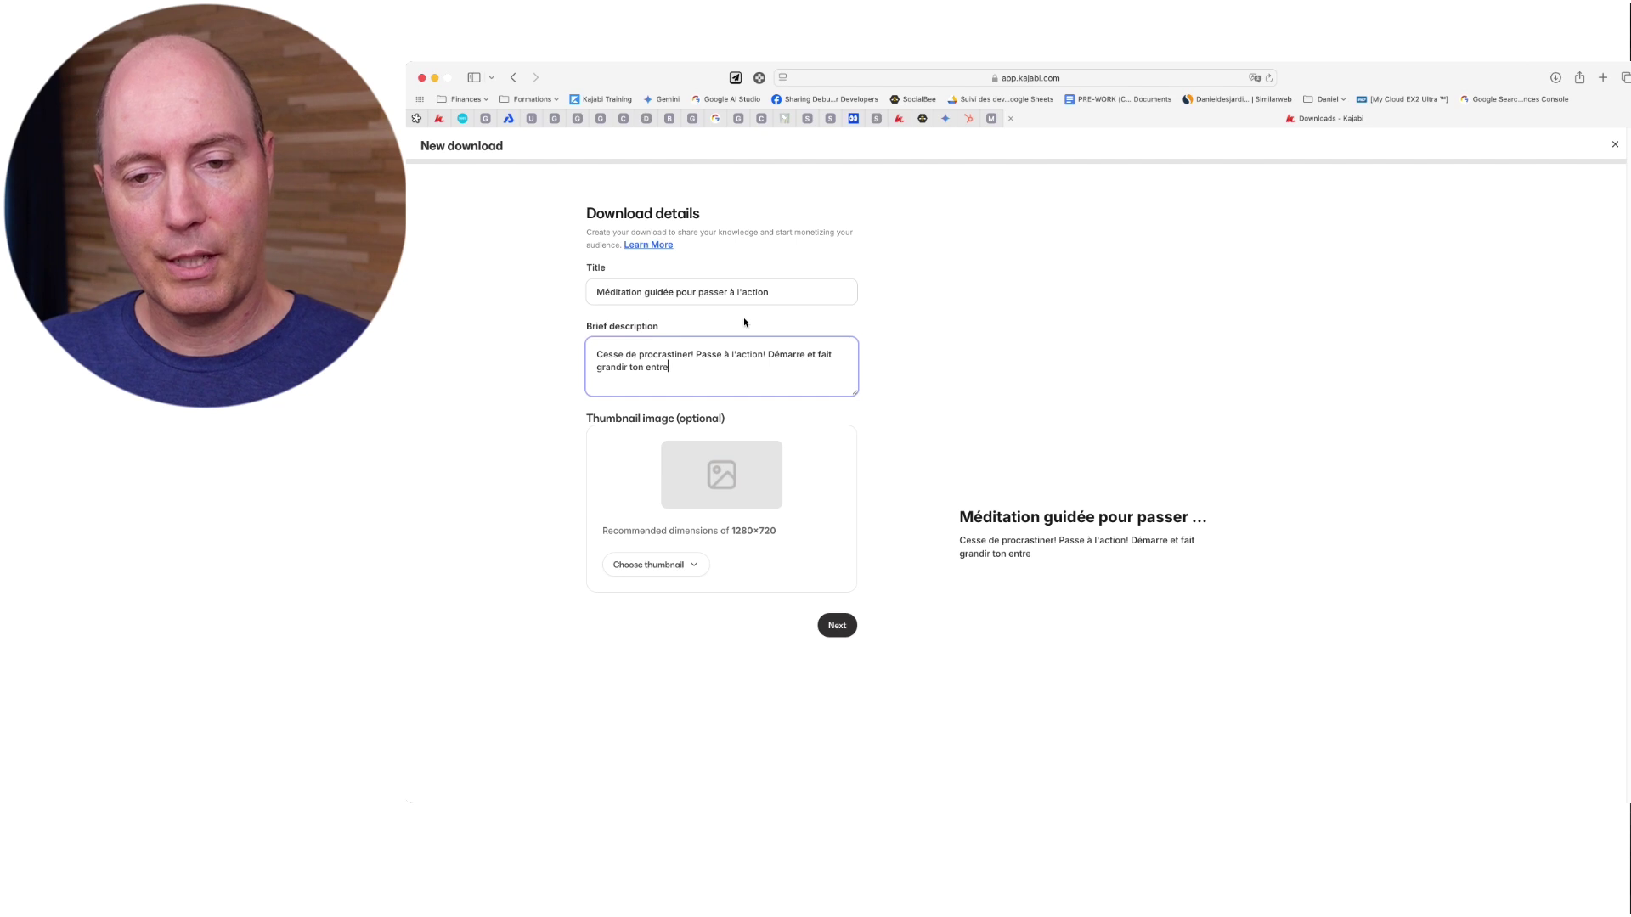
text(prise.)
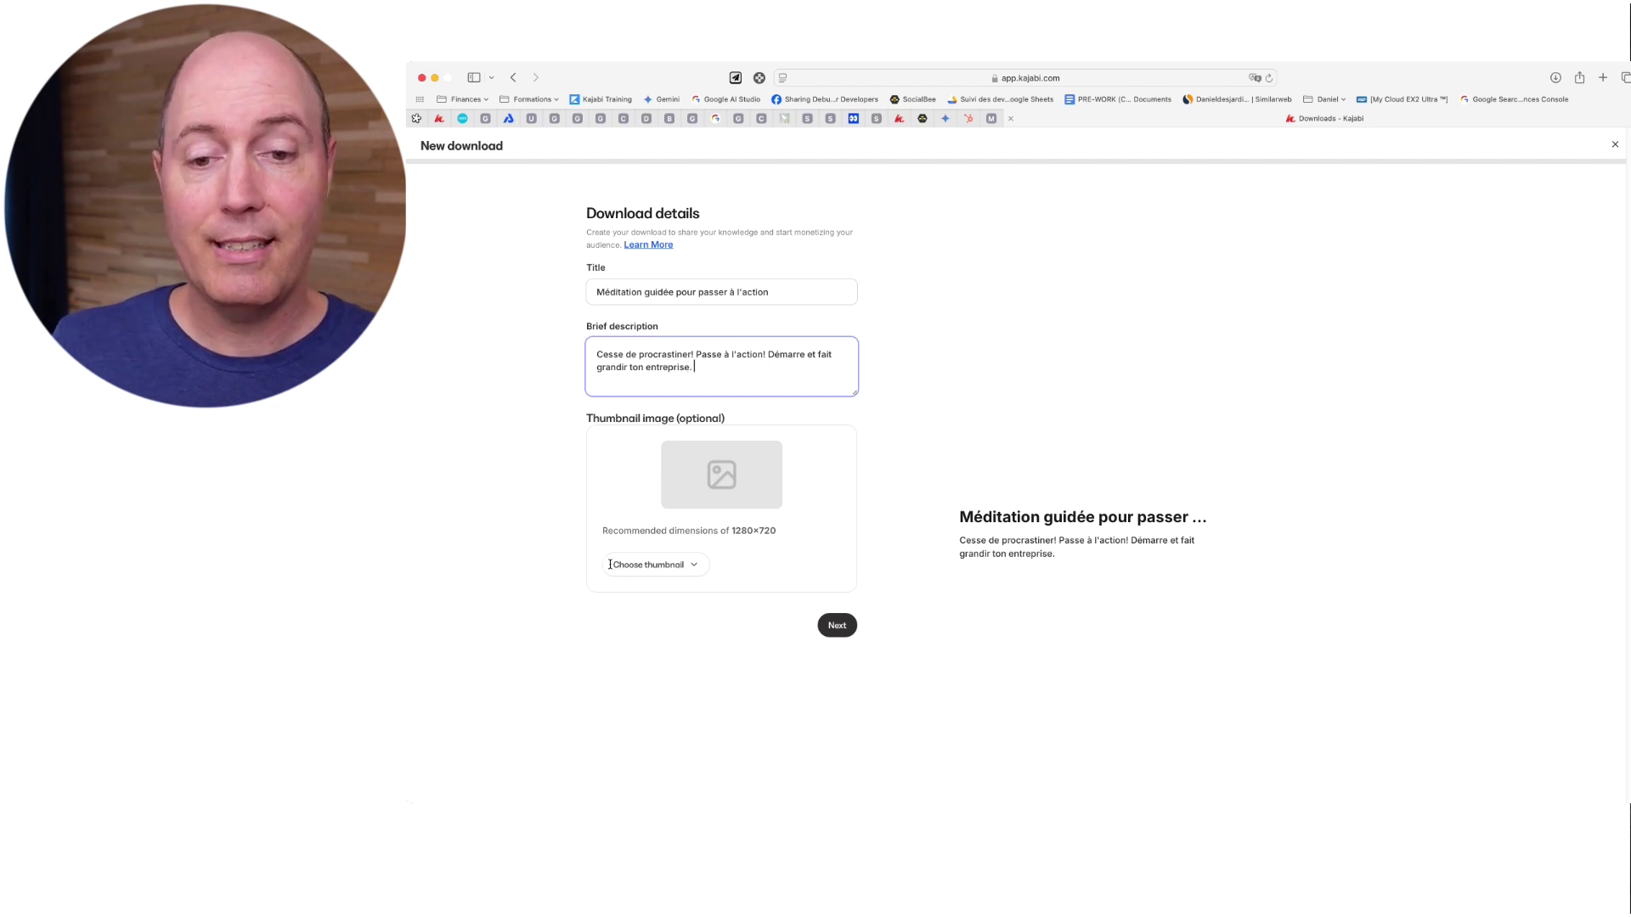
- Upload the Kajabi promotional JPG from the computer as the download's thumbnail and continue to the files stage
click(610, 564)
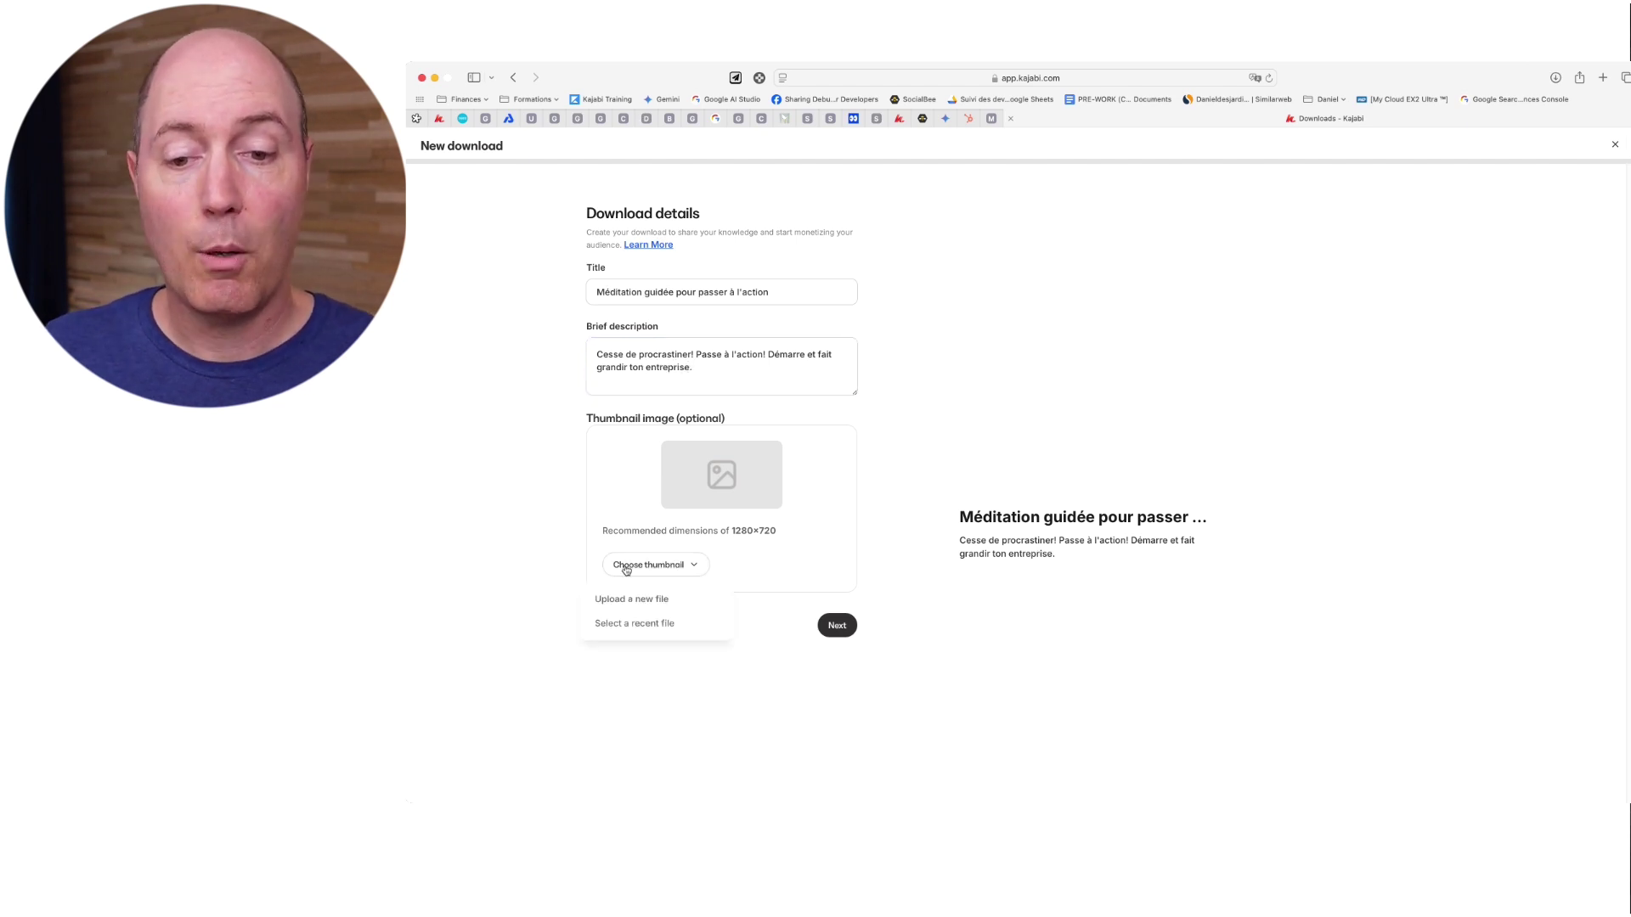
click(656, 602)
click(856, 433)
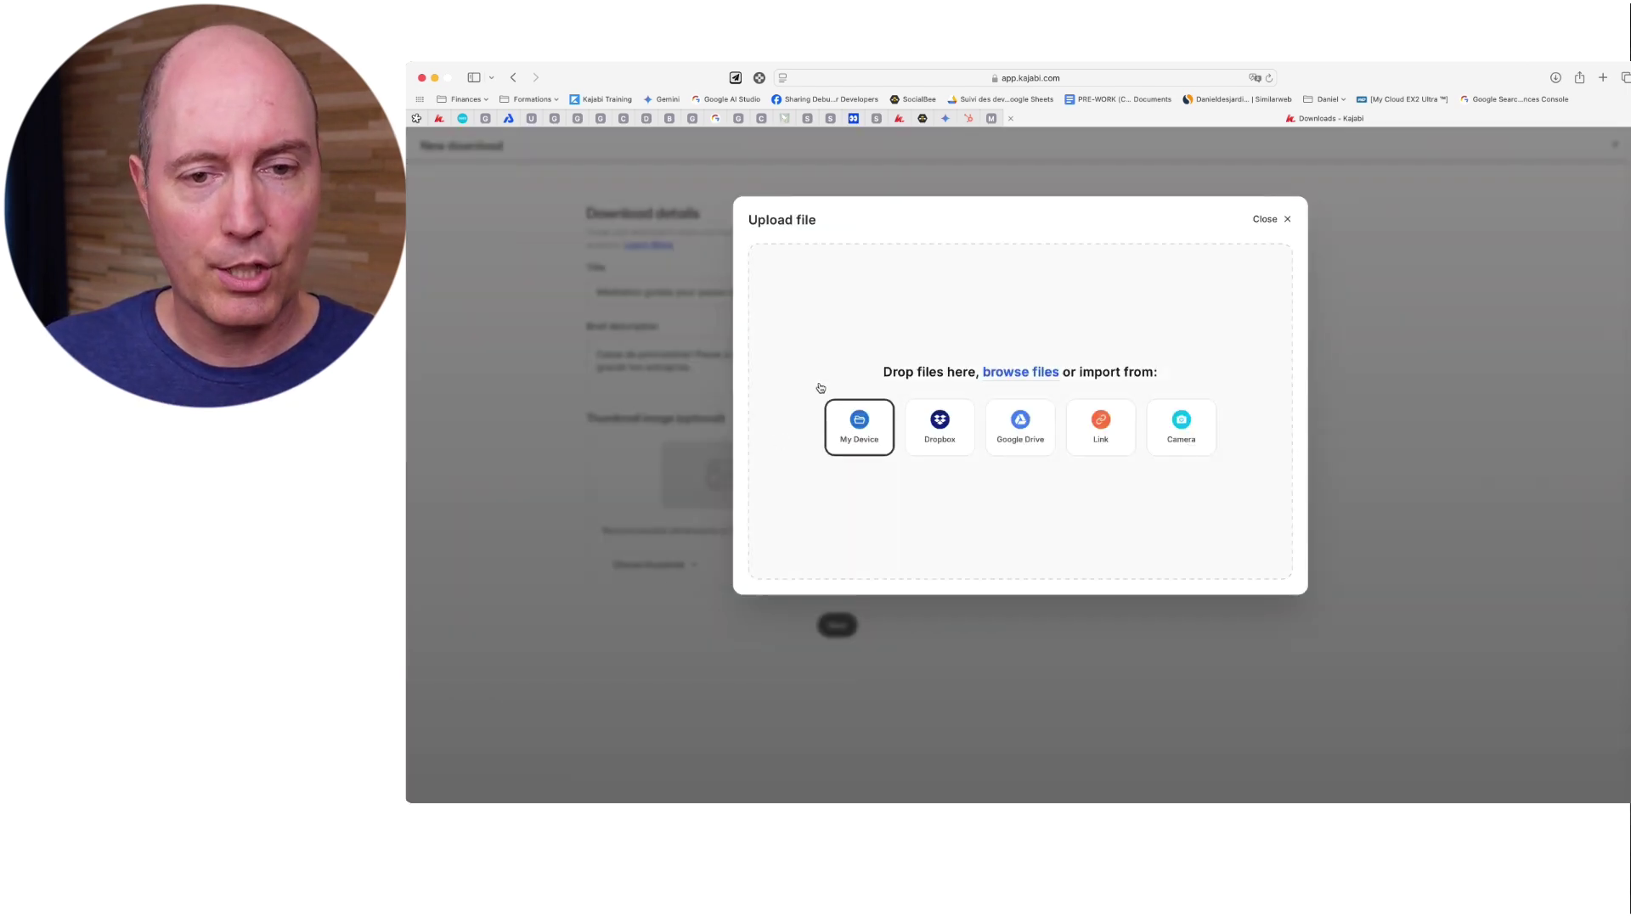
key(Escape)
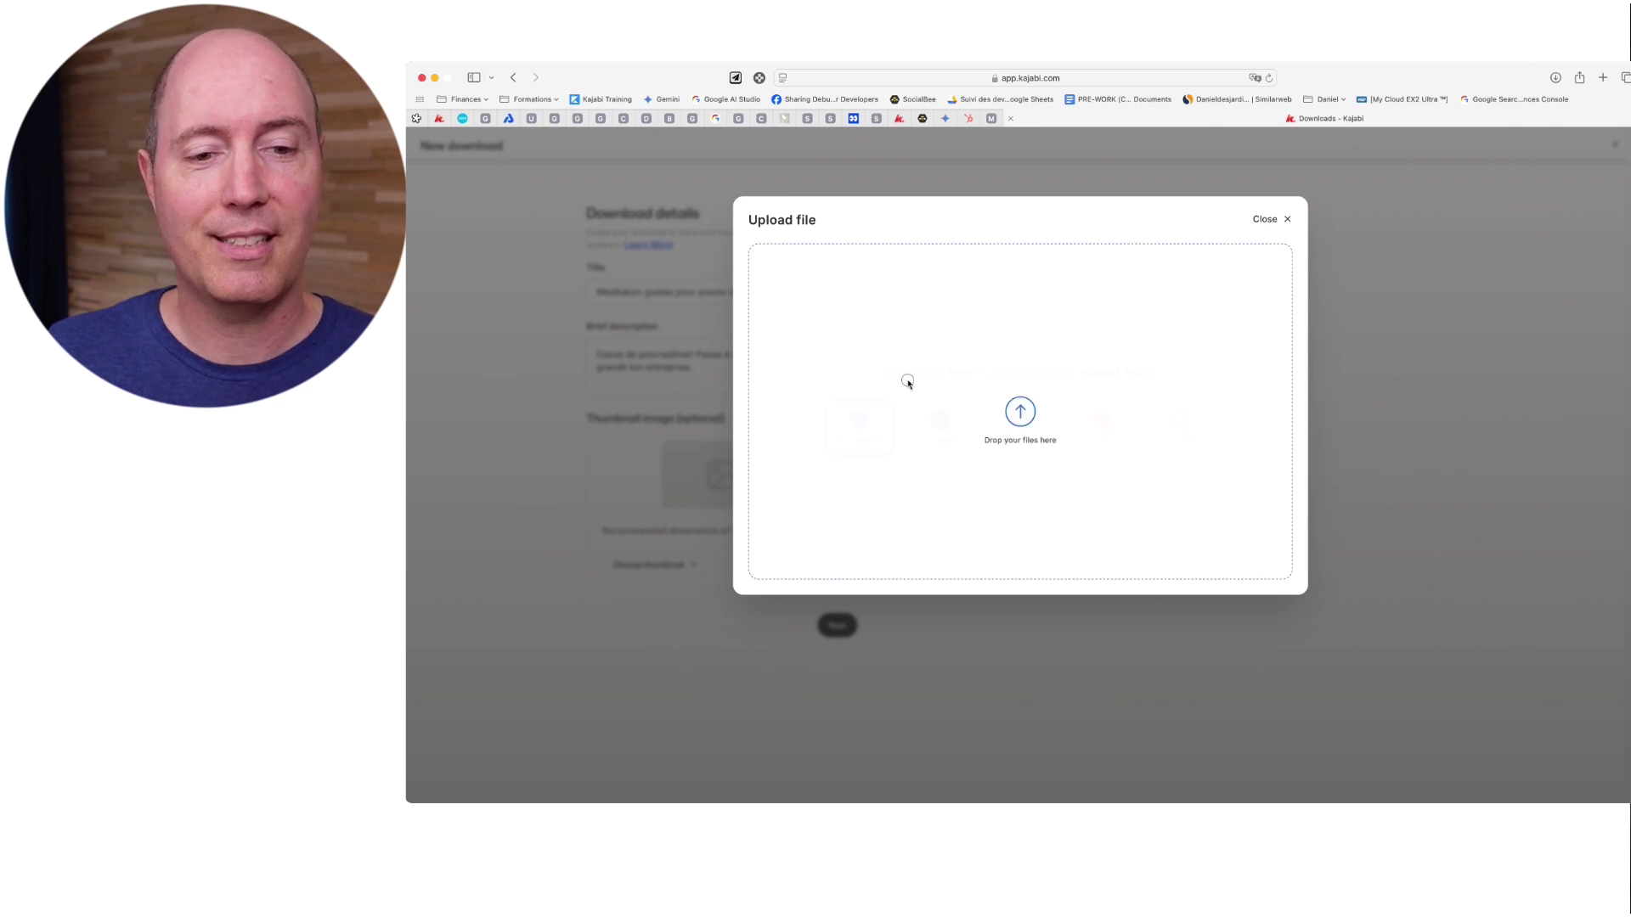
click(1276, 259)
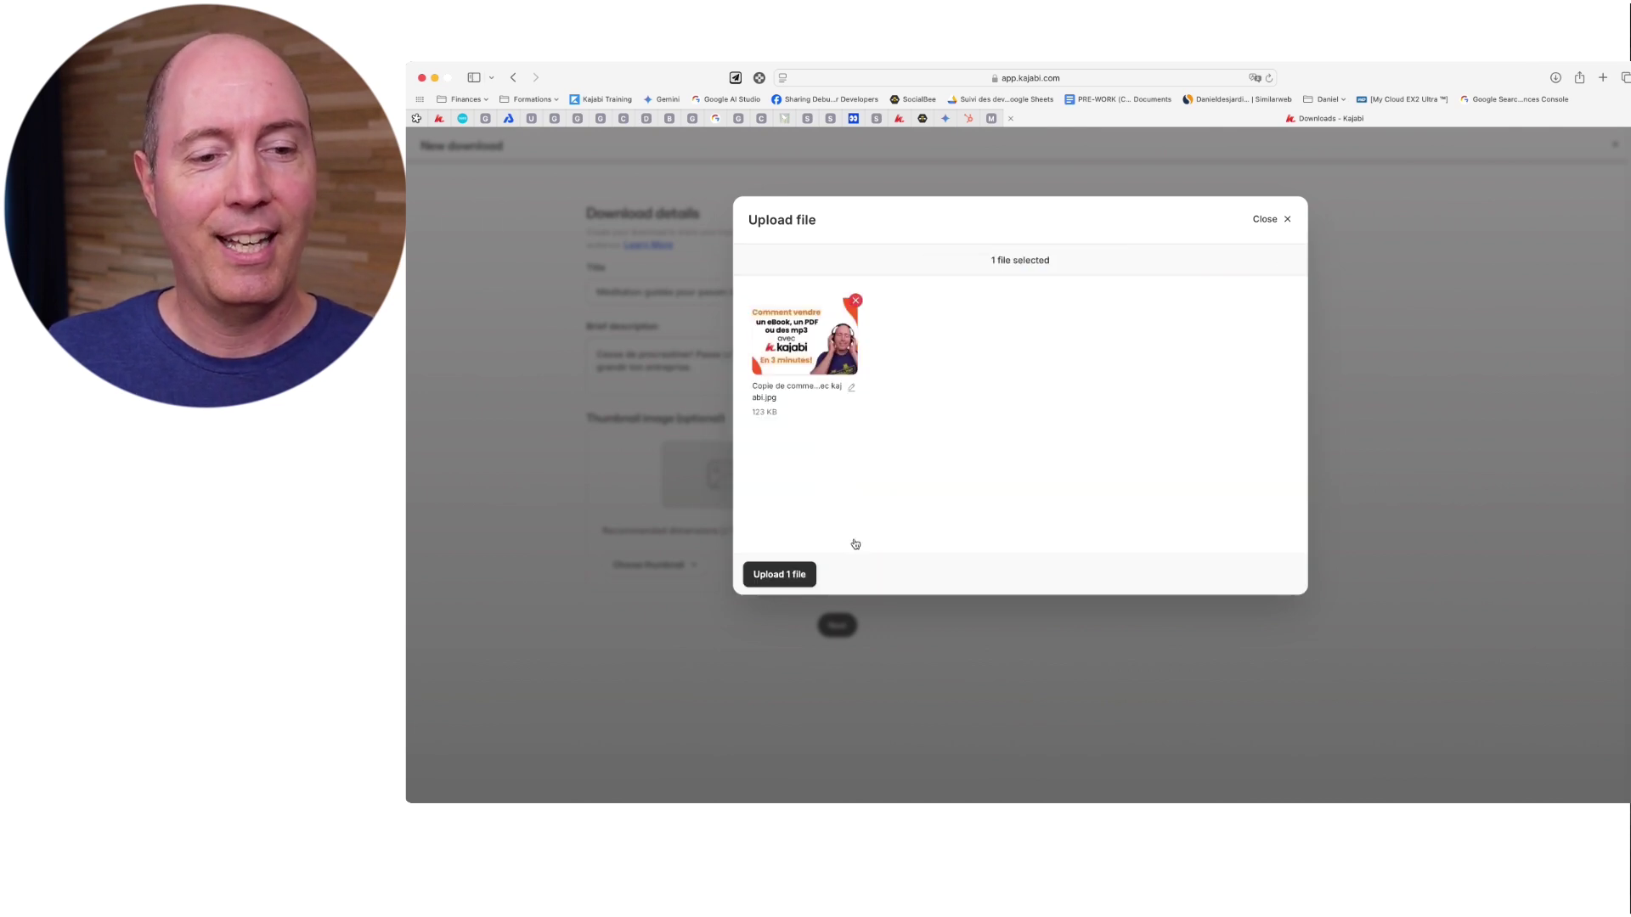
click(777, 573)
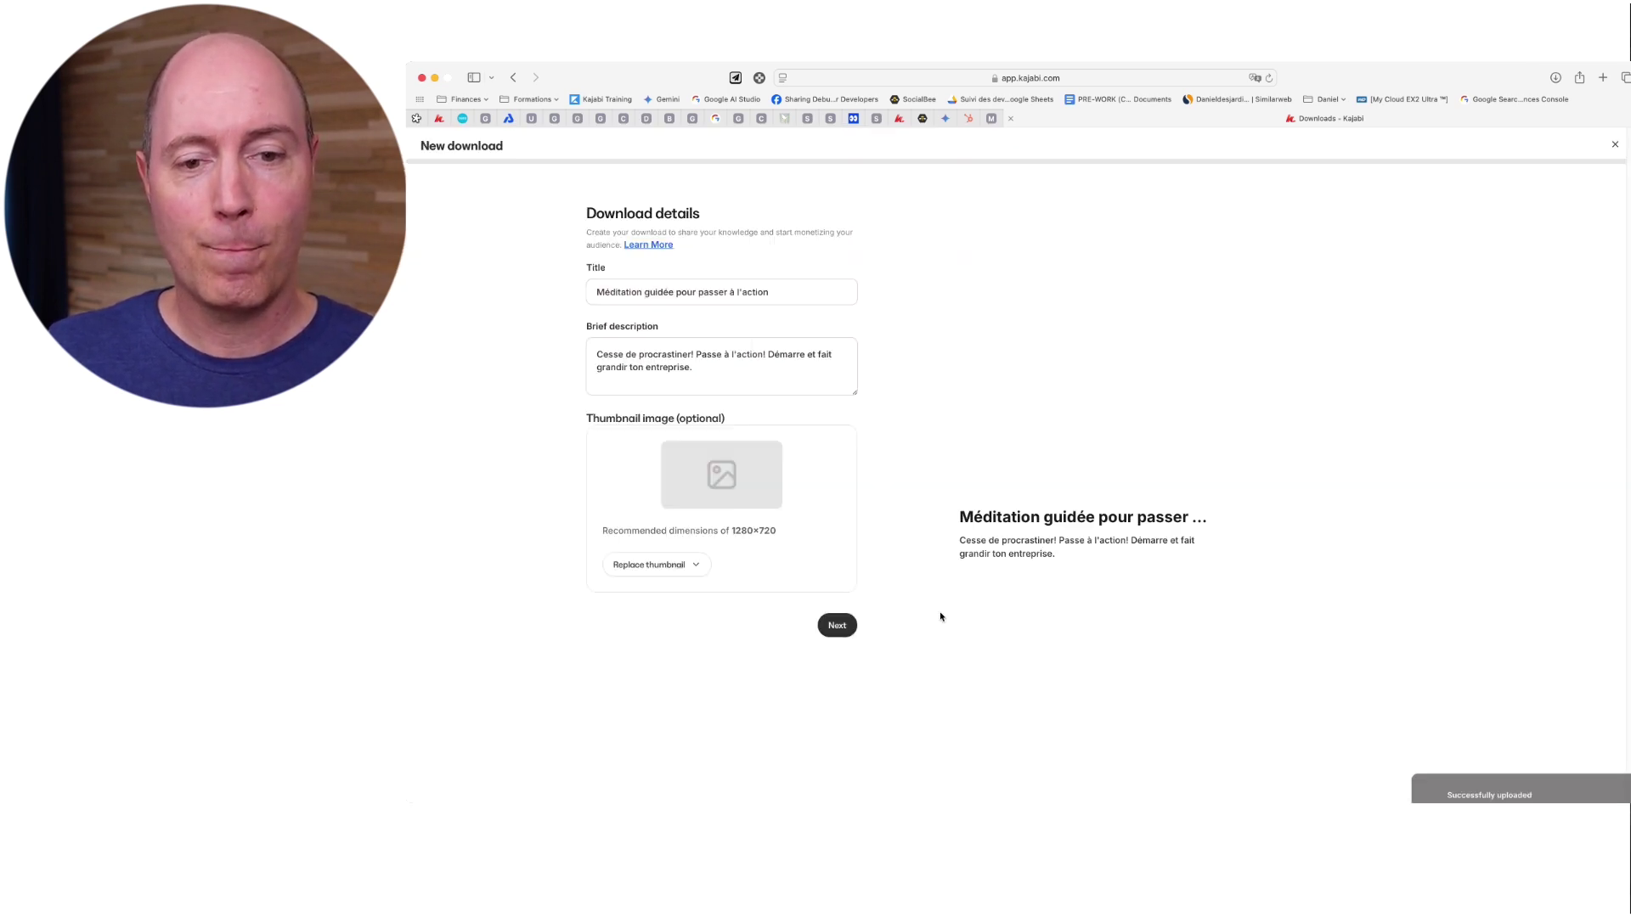
click(841, 627)
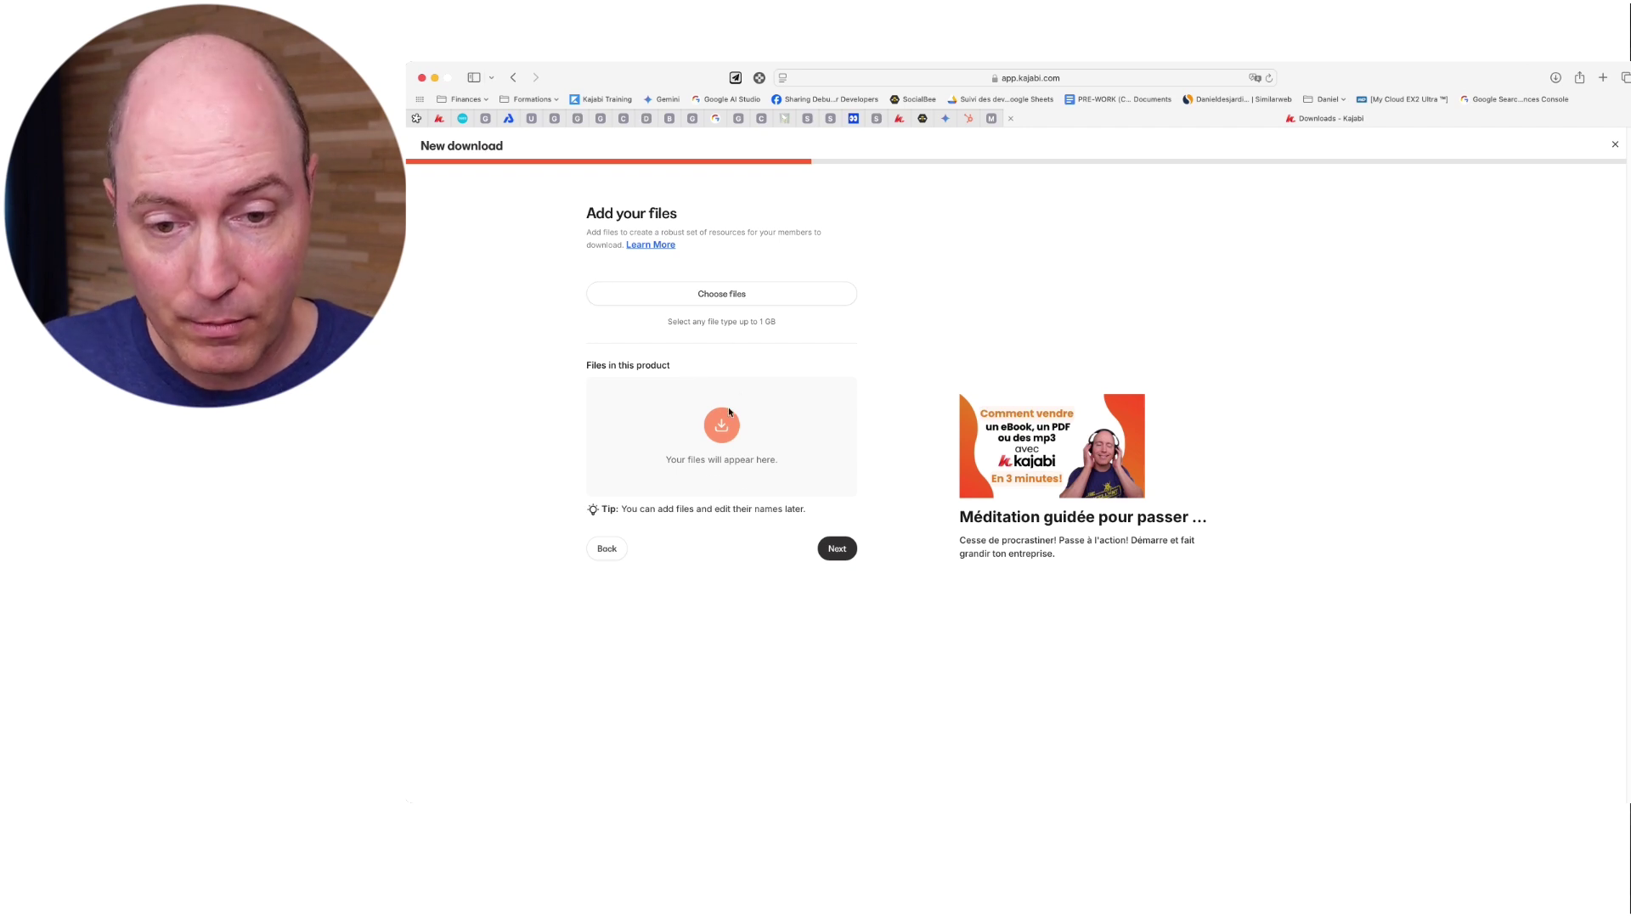
- Upload helene.zip as the product's downloadable file and continue to pricing
click(714, 302)
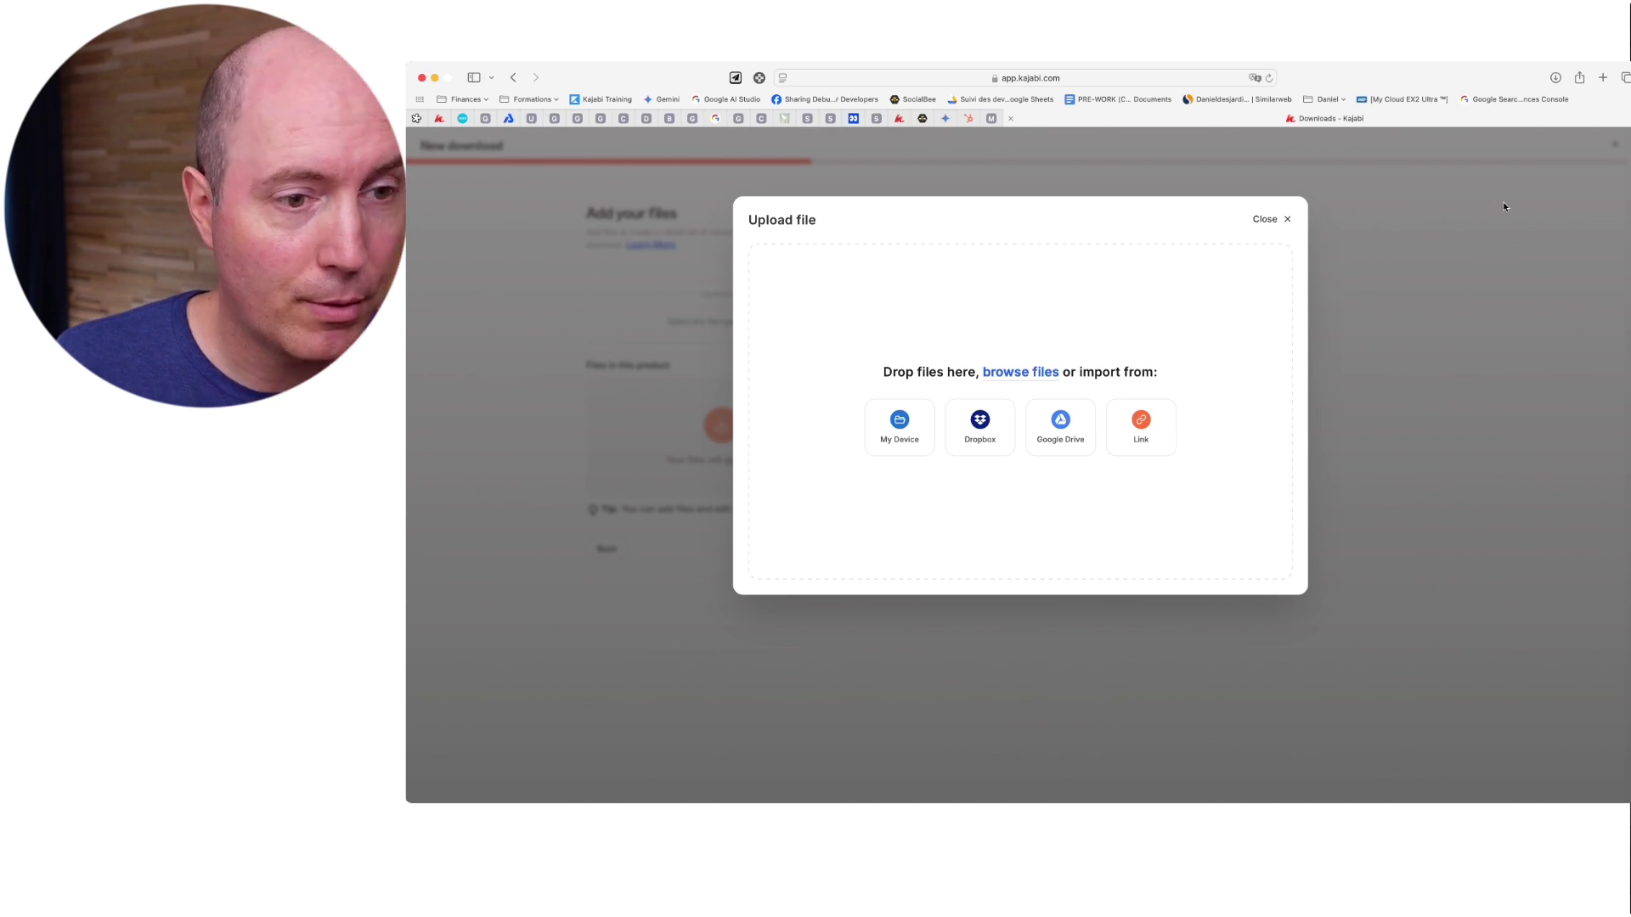
drag(1502, 204, 1016, 389)
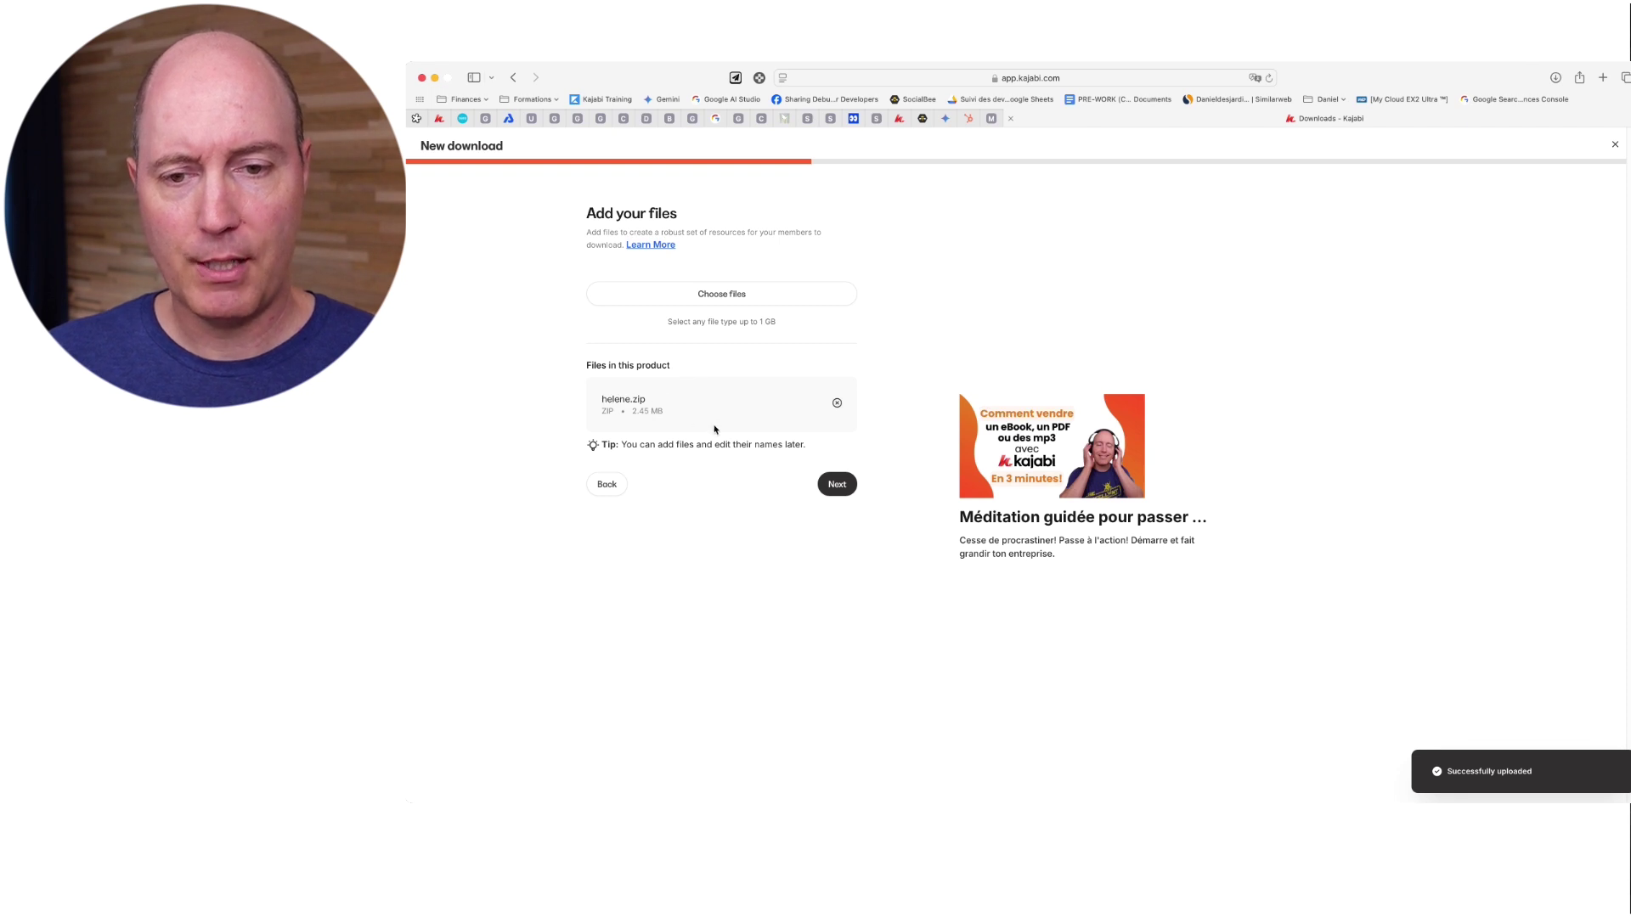
click(837, 486)
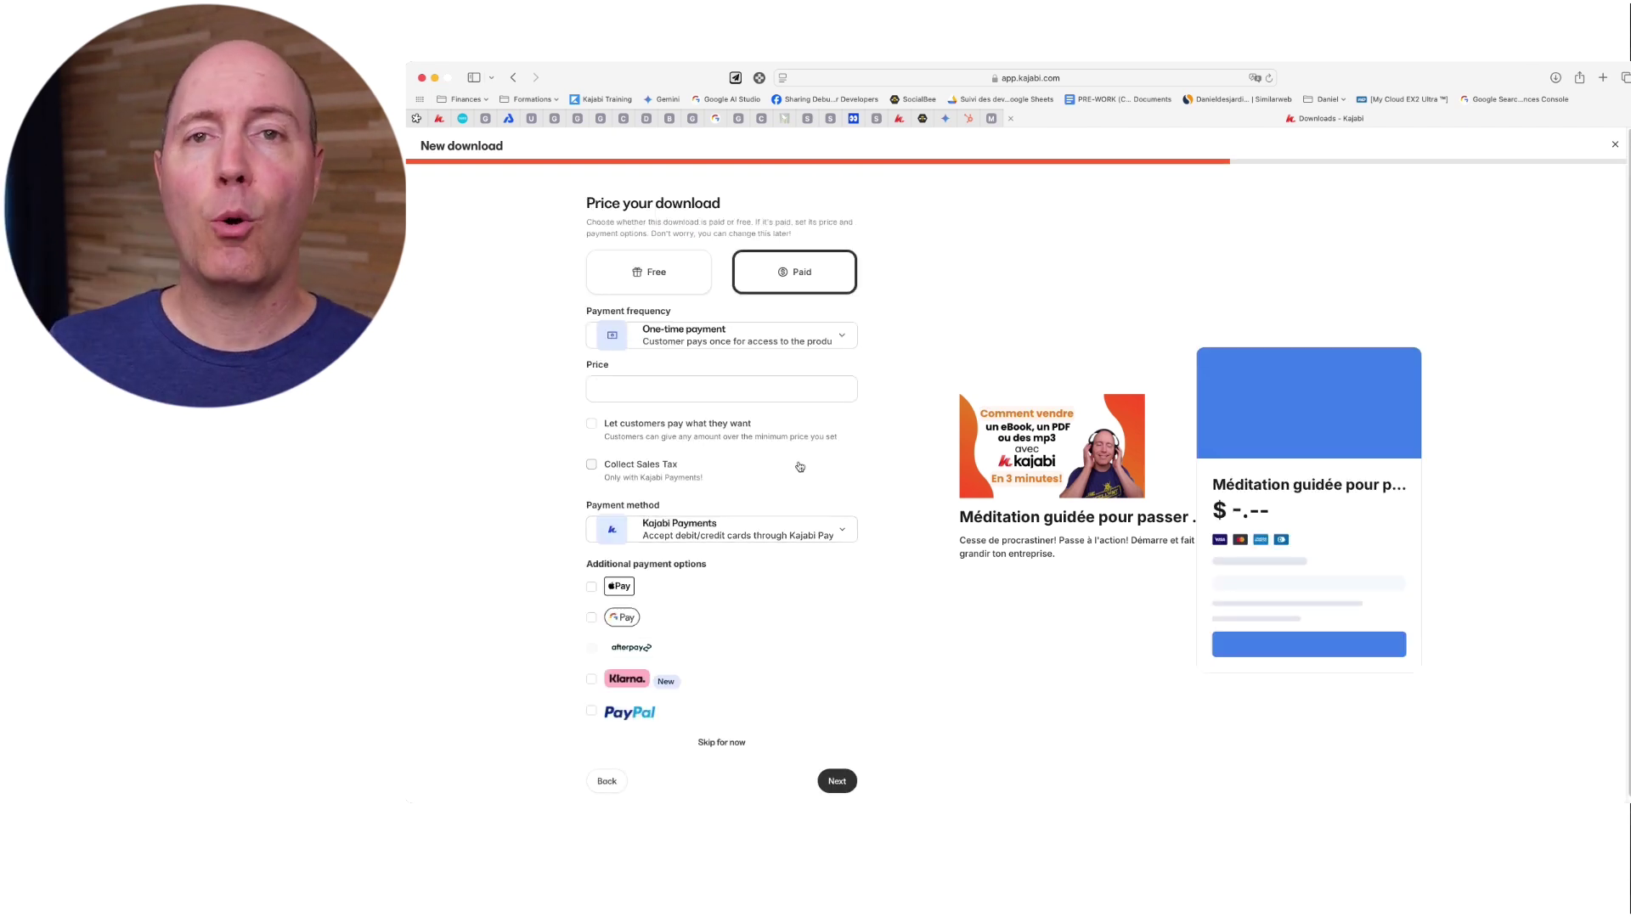
- Price the download as a paid one-time payment of $47 and enable sales tax collection
click(633, 285)
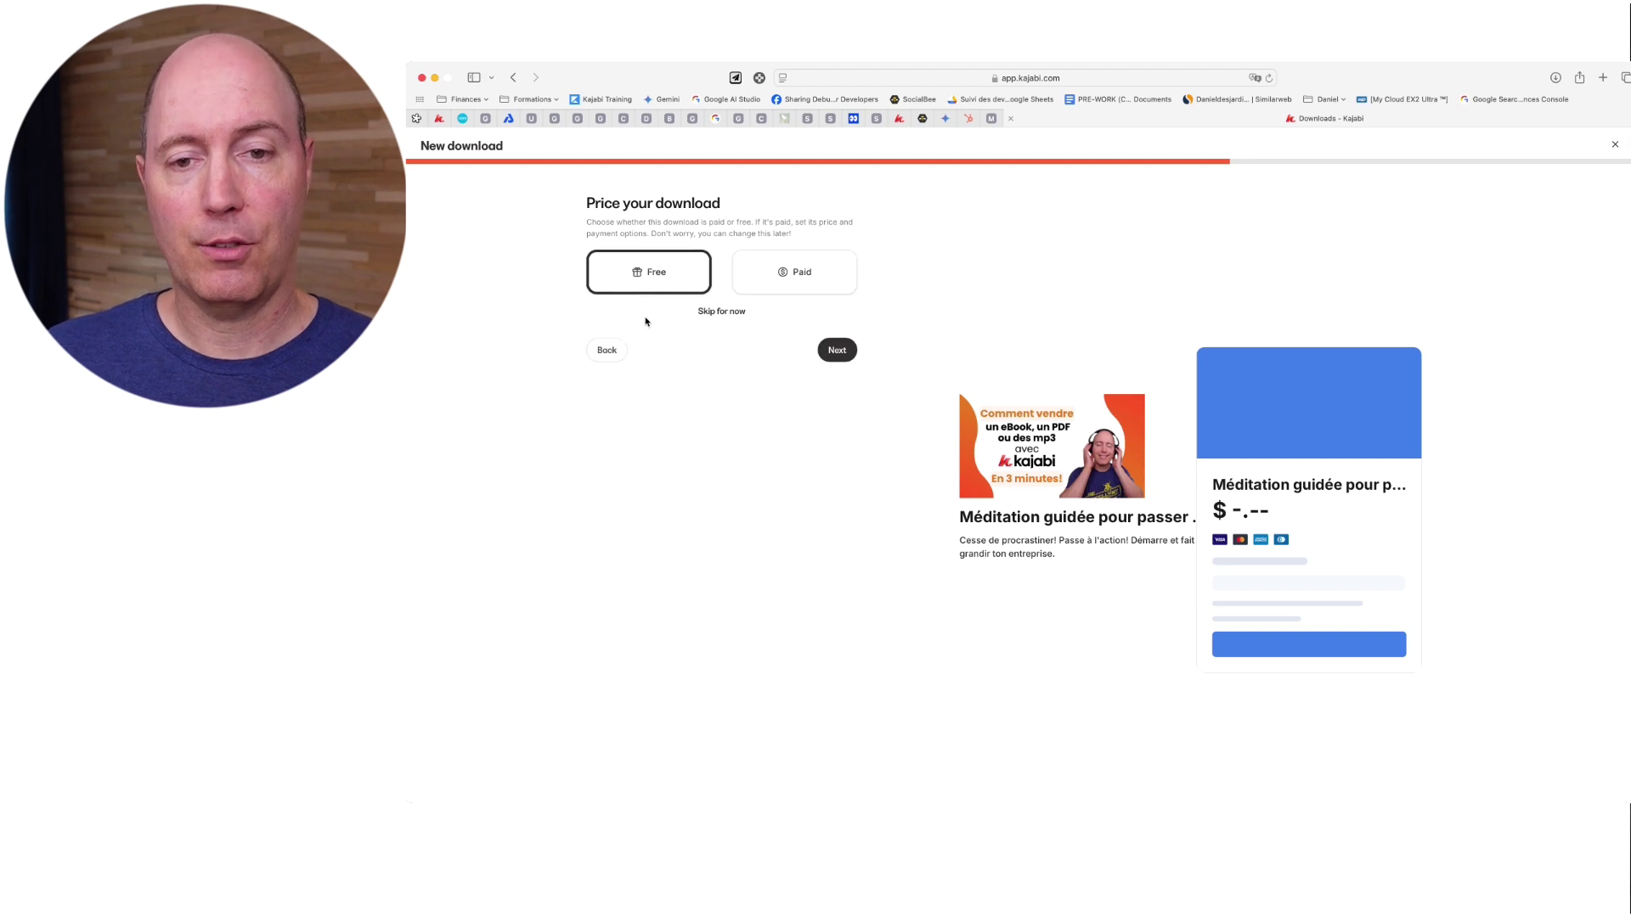
click(794, 273)
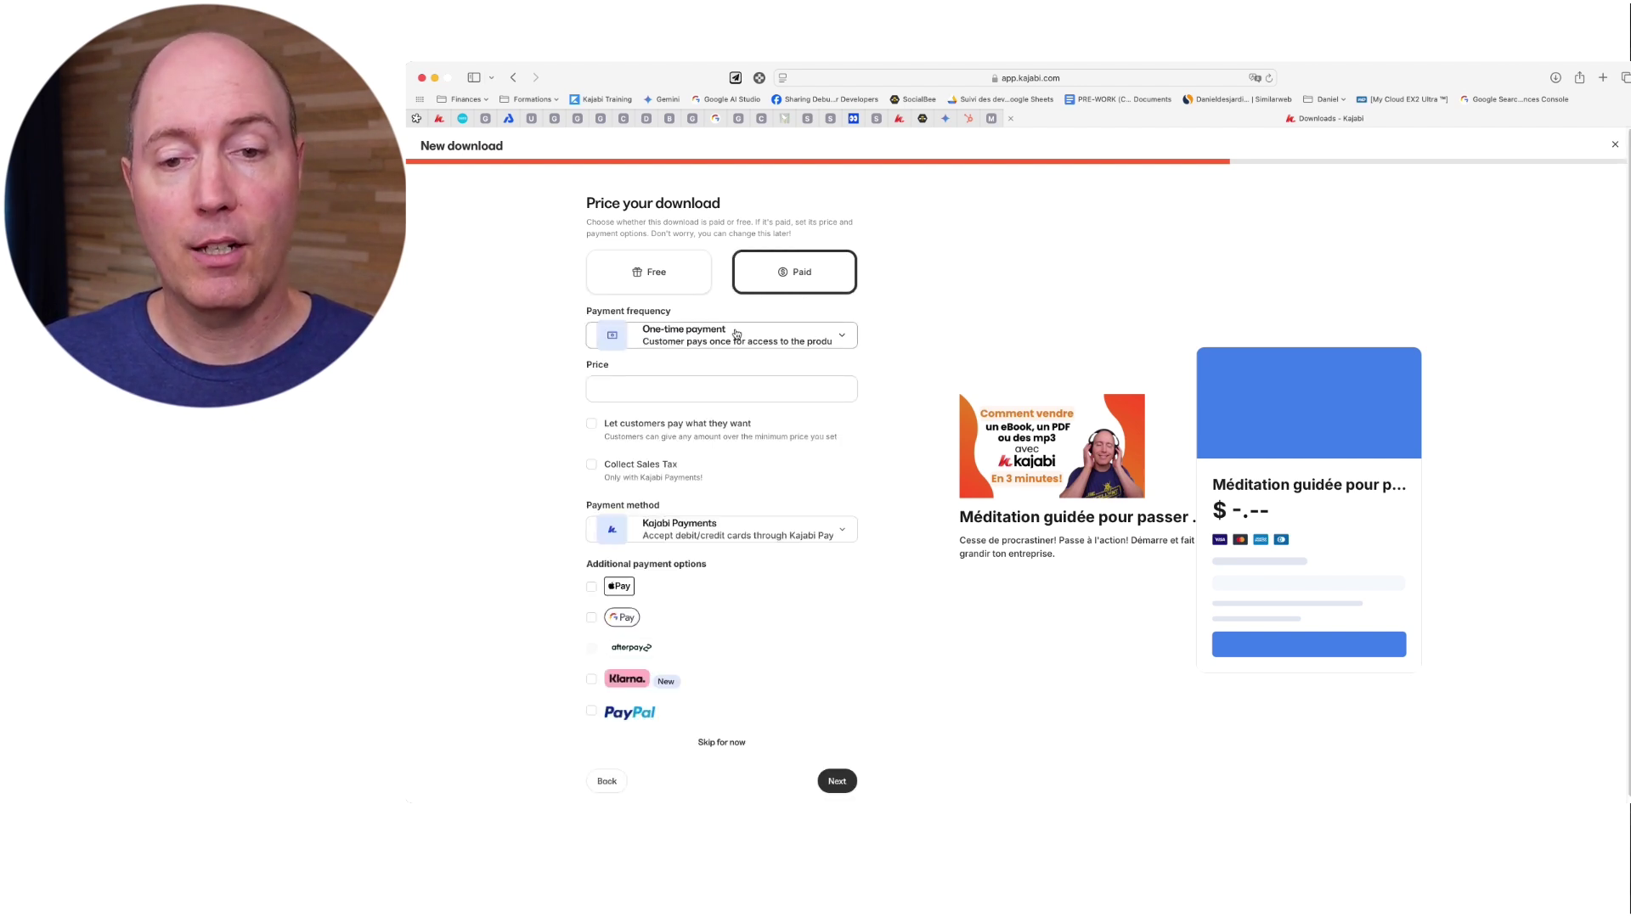
click(763, 334)
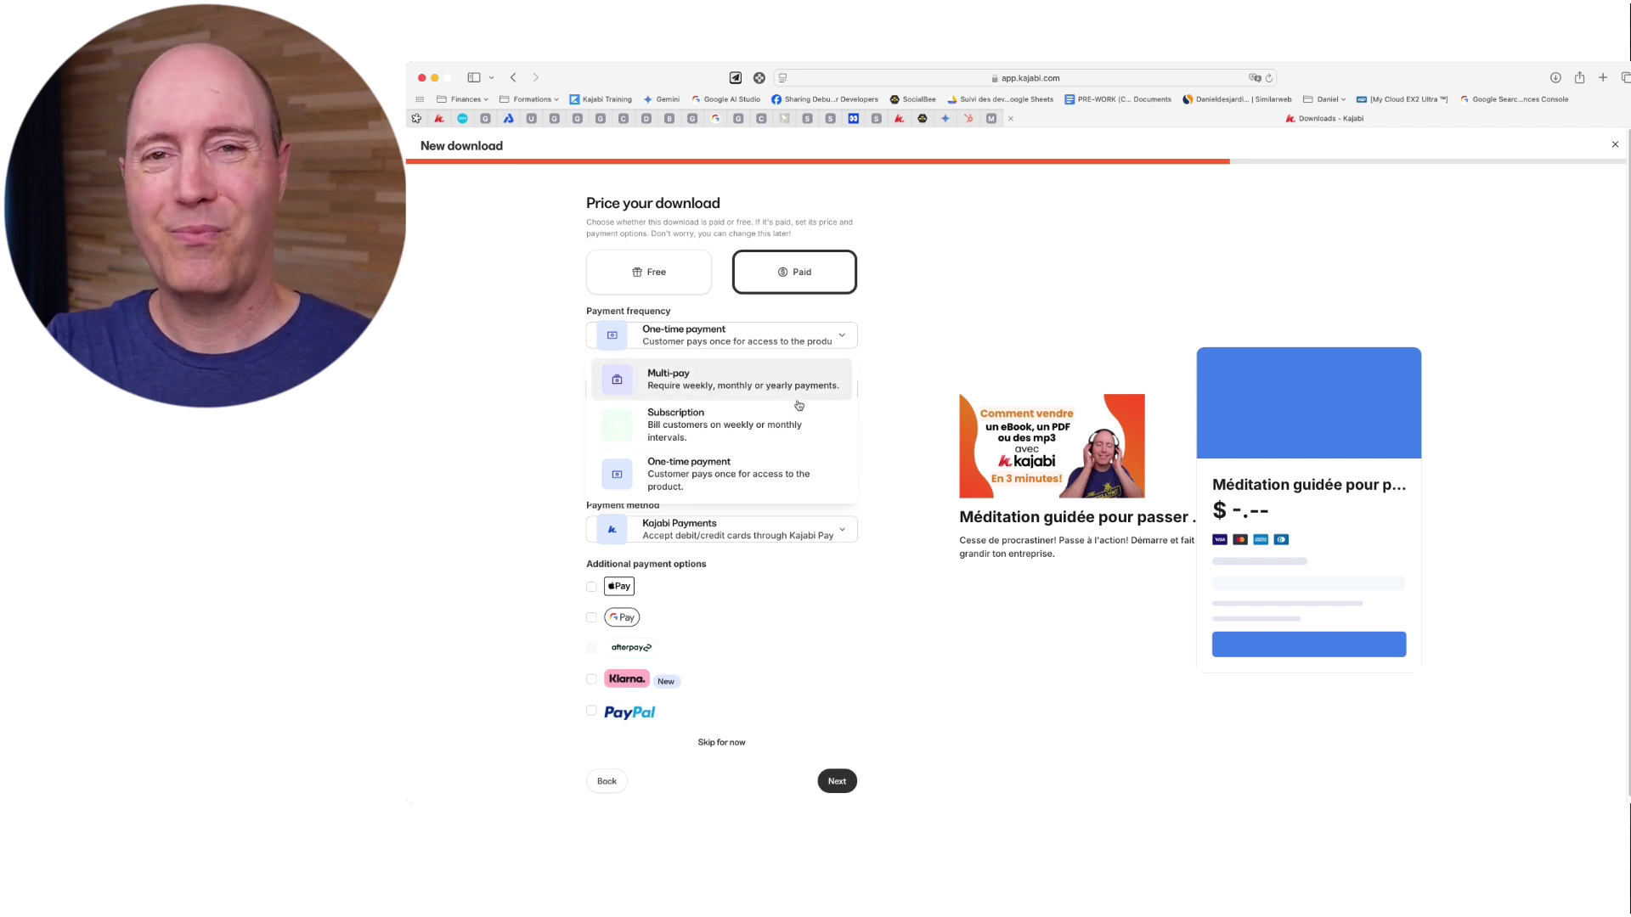
click(940, 324)
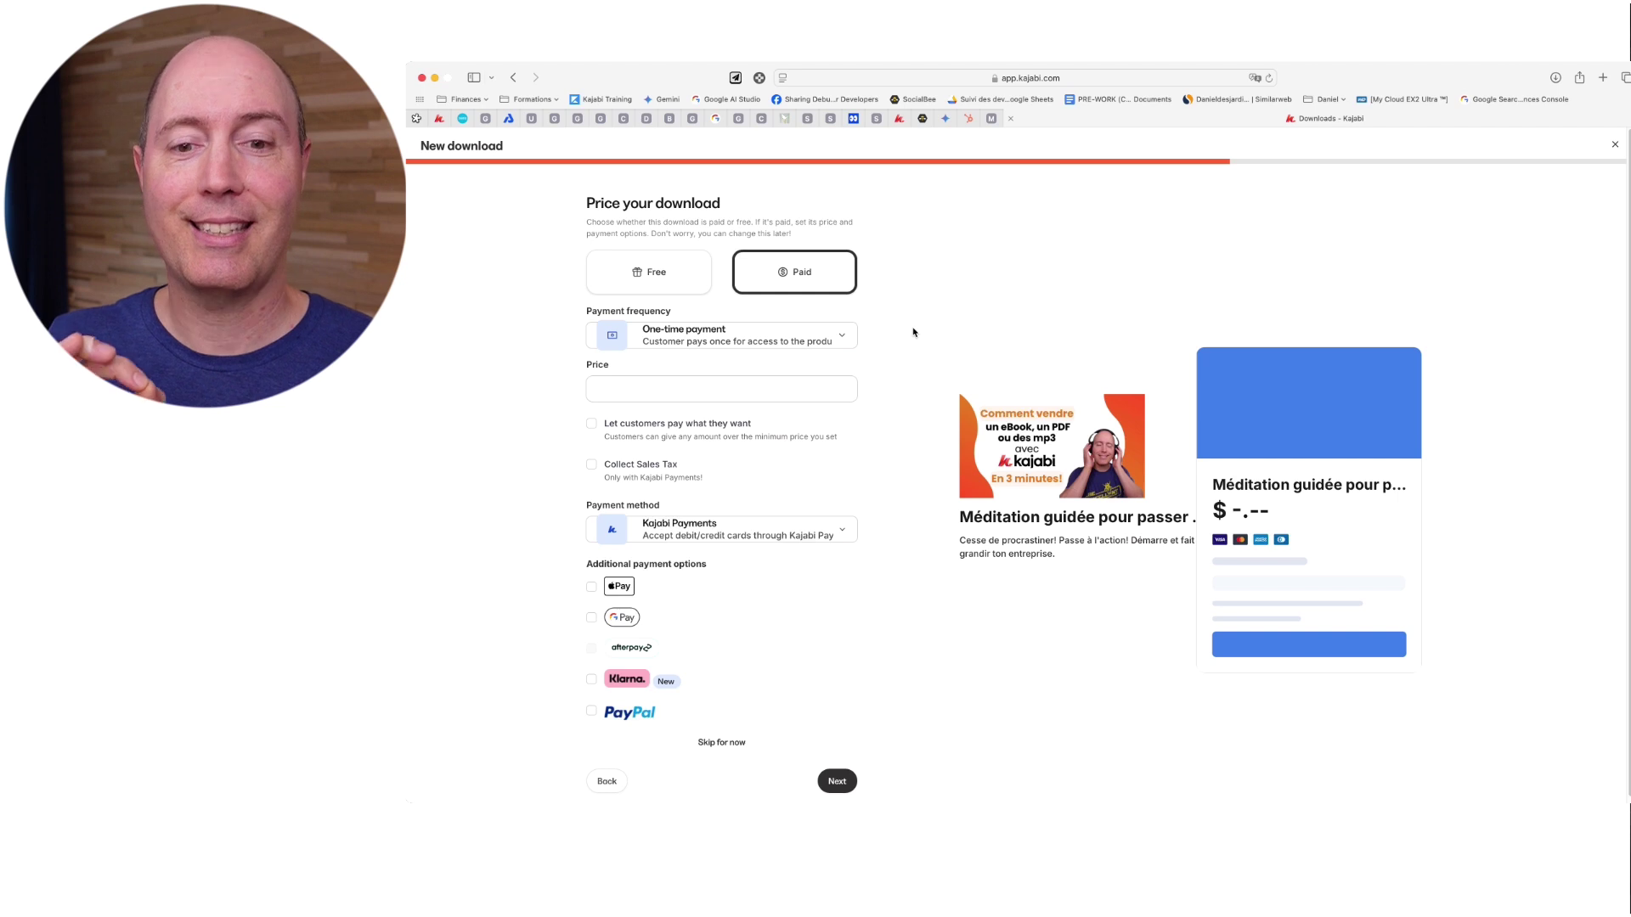
click(639, 388)
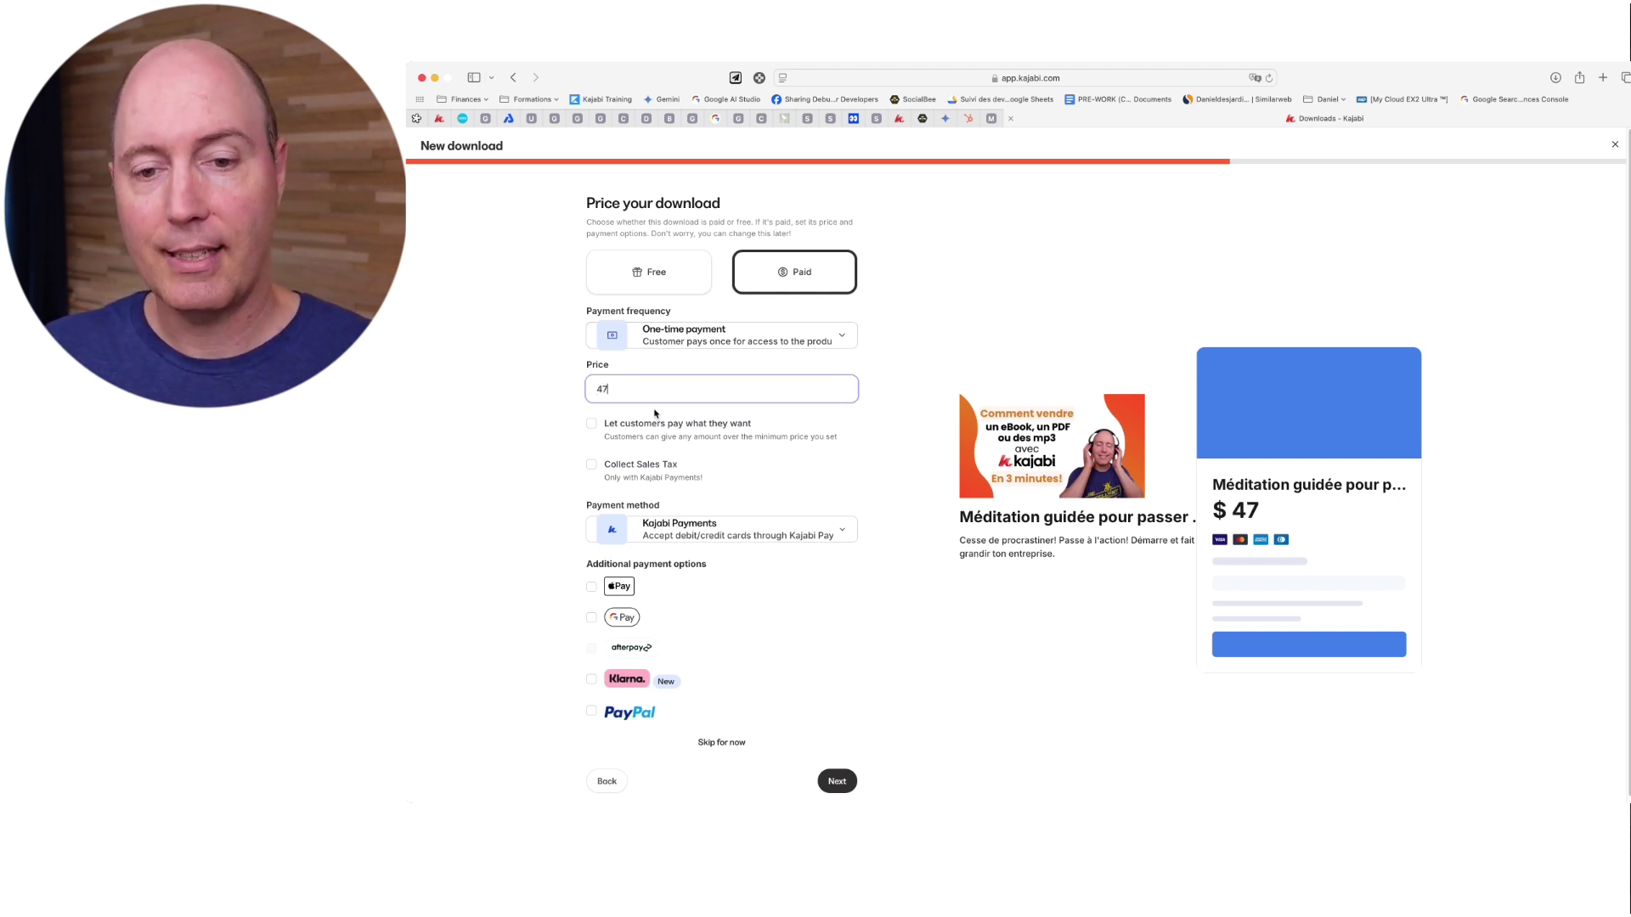
click(592, 464)
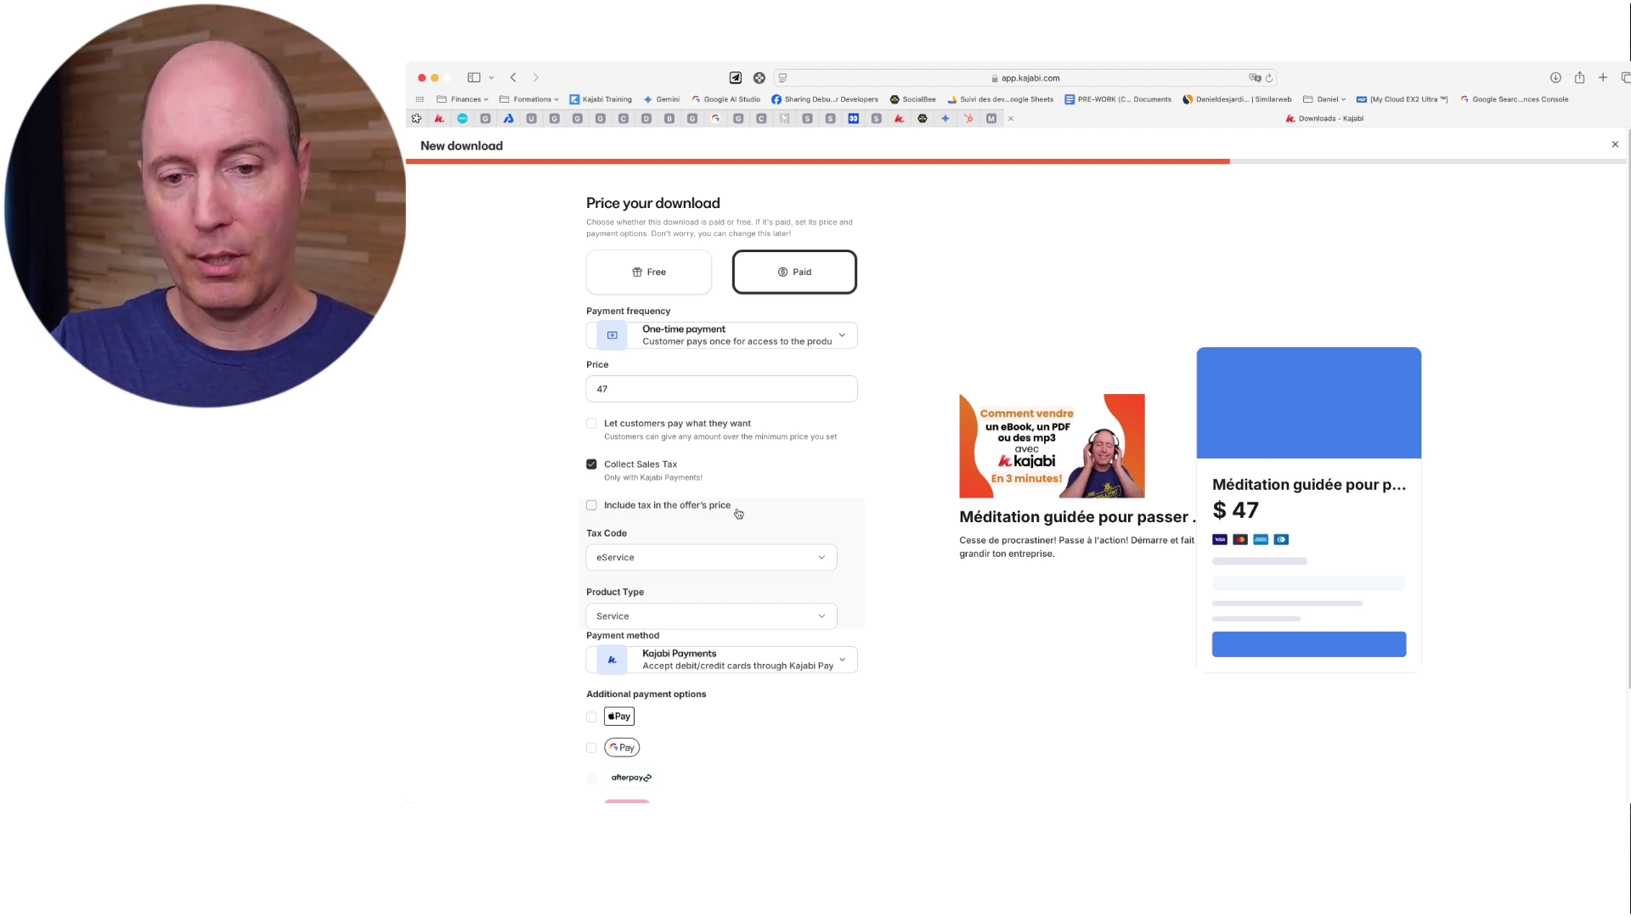
- Enable Apple Pay, Google Pay, PayPal and Klarna as additional payment options for the download
scroll(794, 508, down, 2)
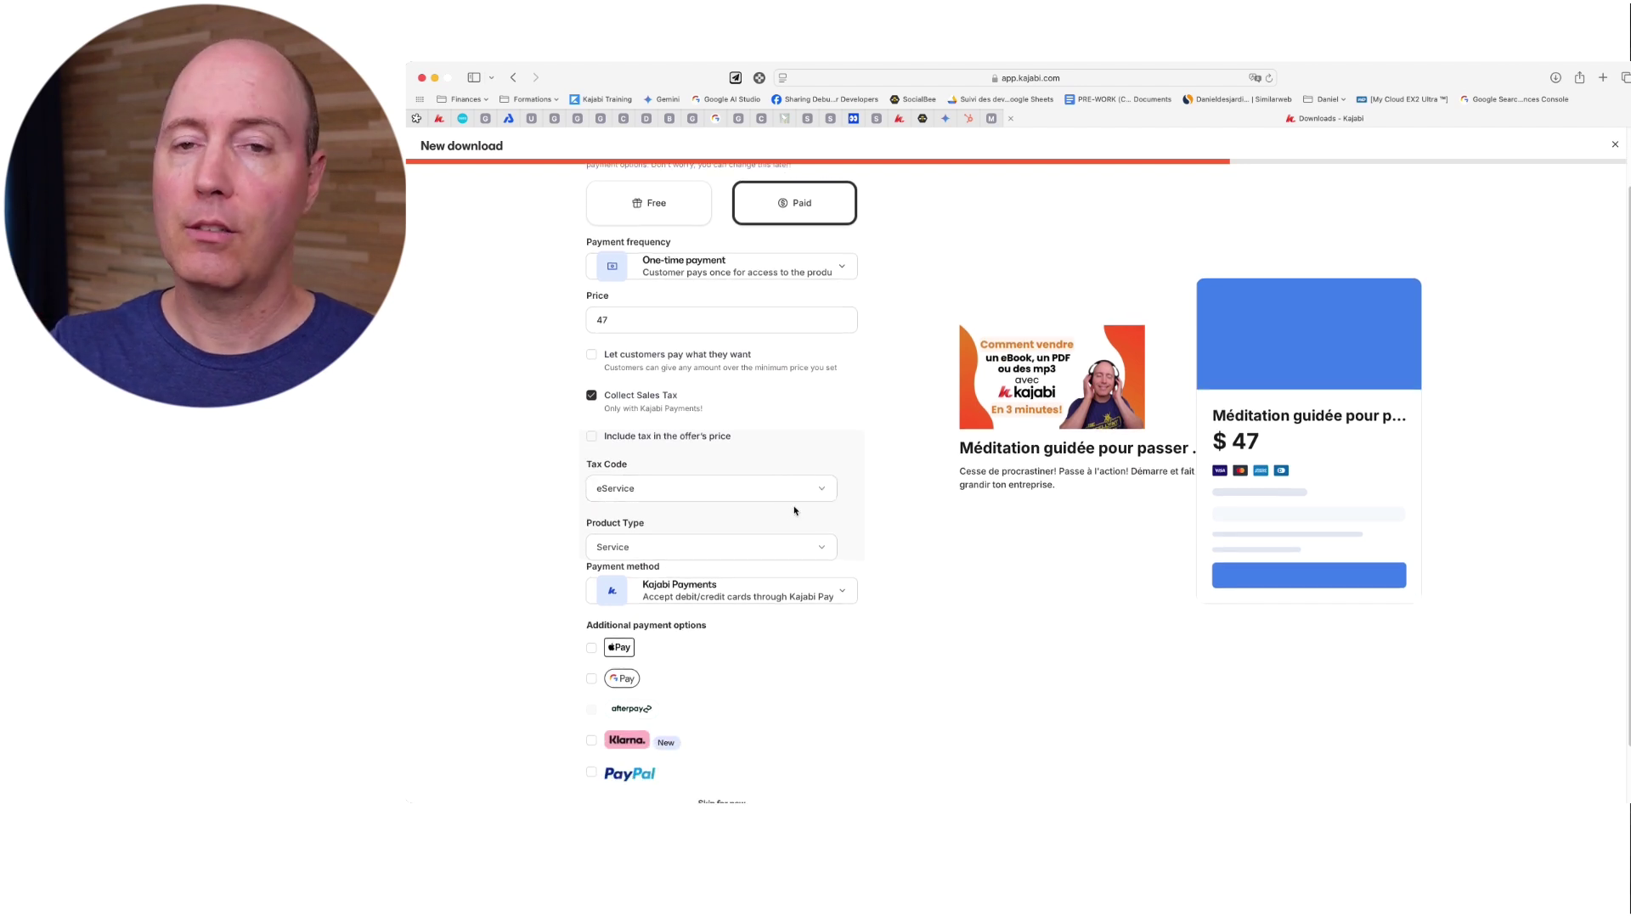
scroll(869, 561, down, 2)
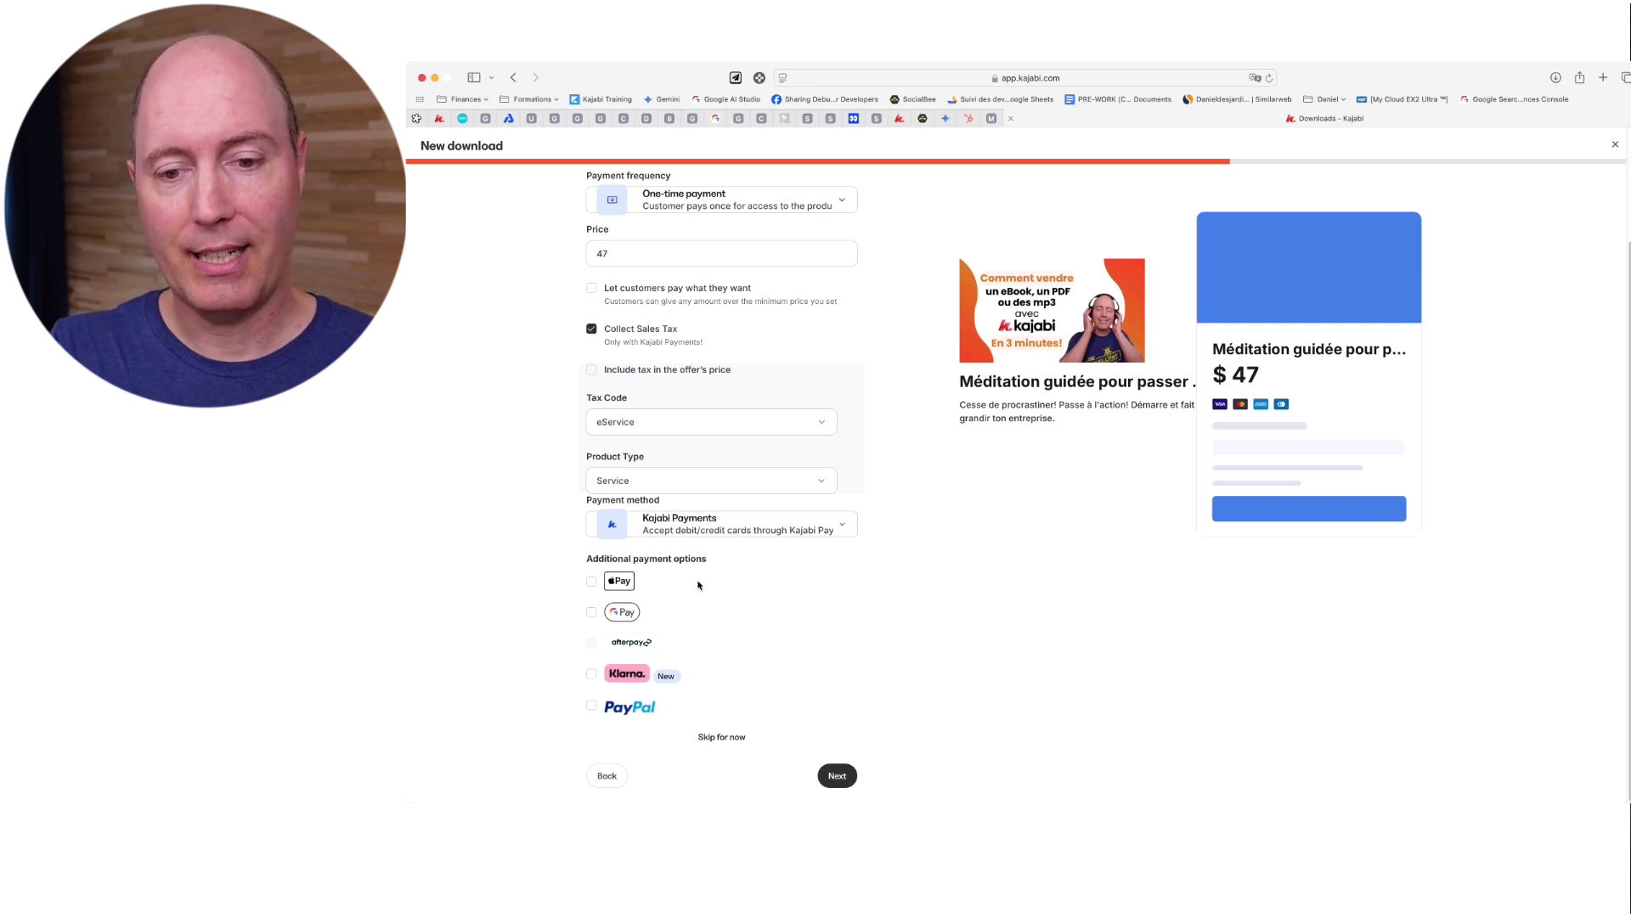
click(592, 582)
click(592, 613)
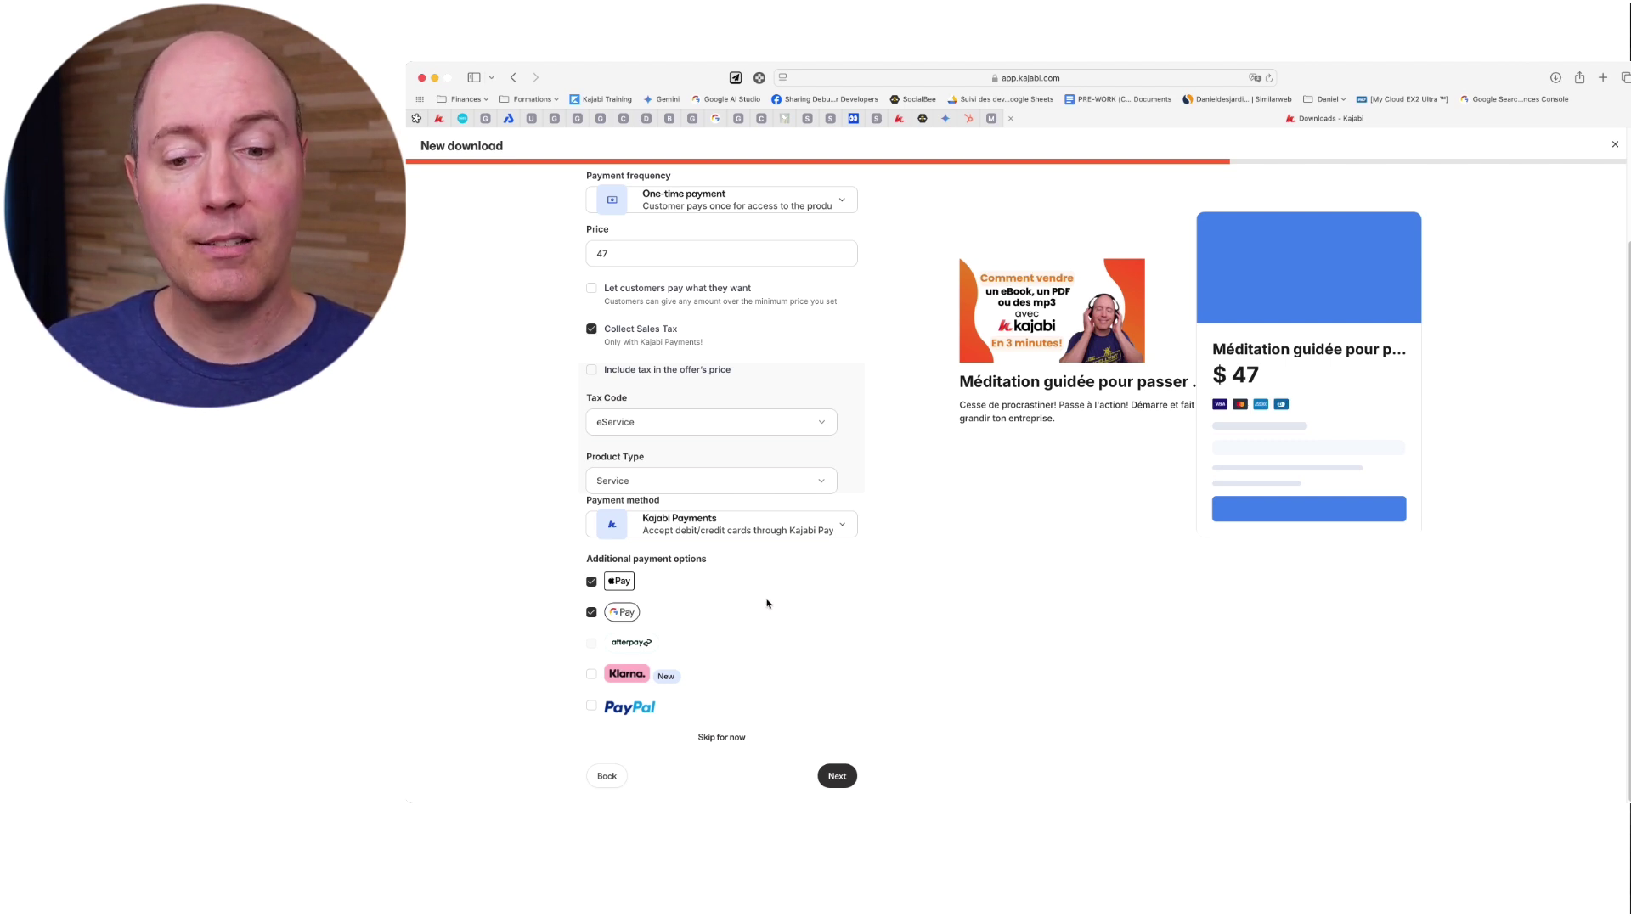
click(592, 706)
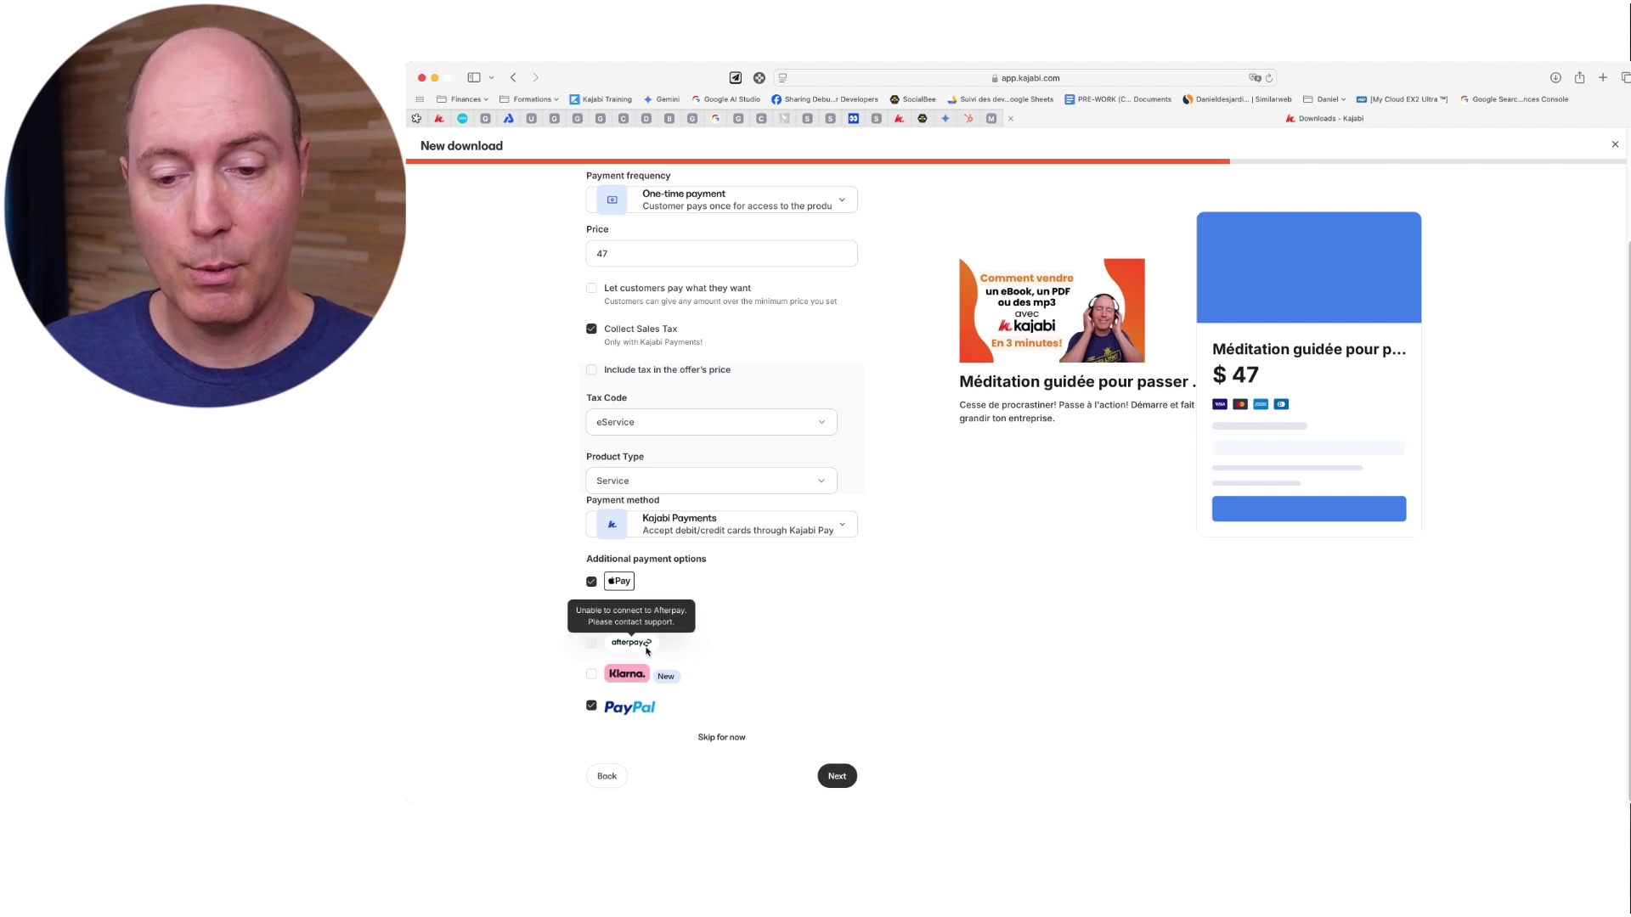
click(591, 674)
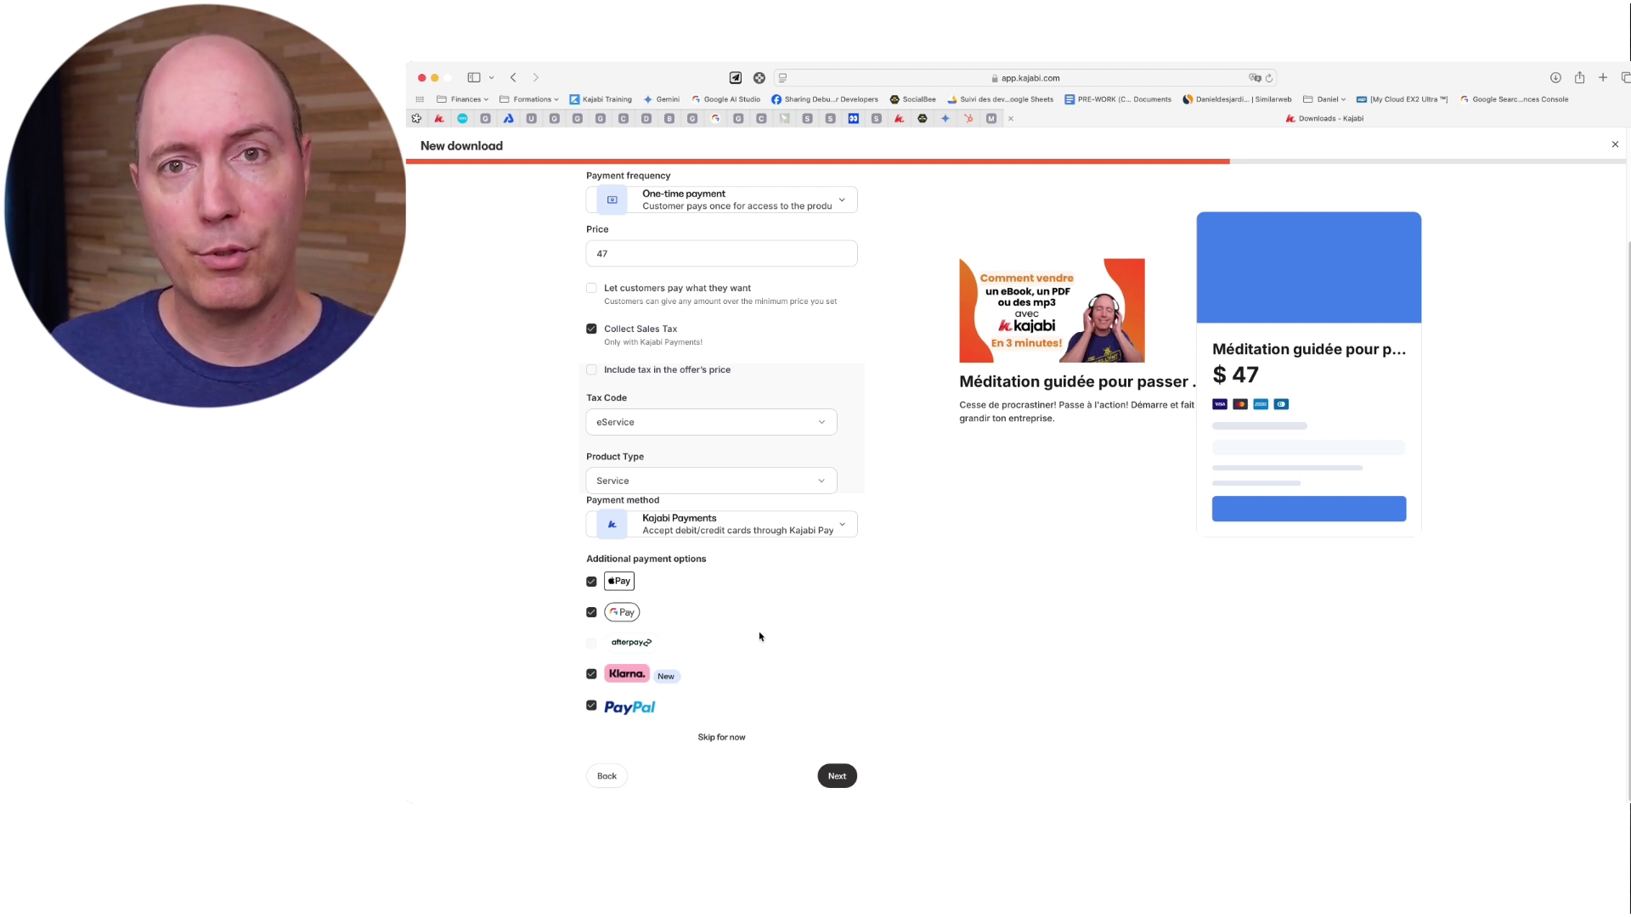
- Finish creating the download and open its offer "Méditation guidée pour passer à l'action" for editing
click(835, 775)
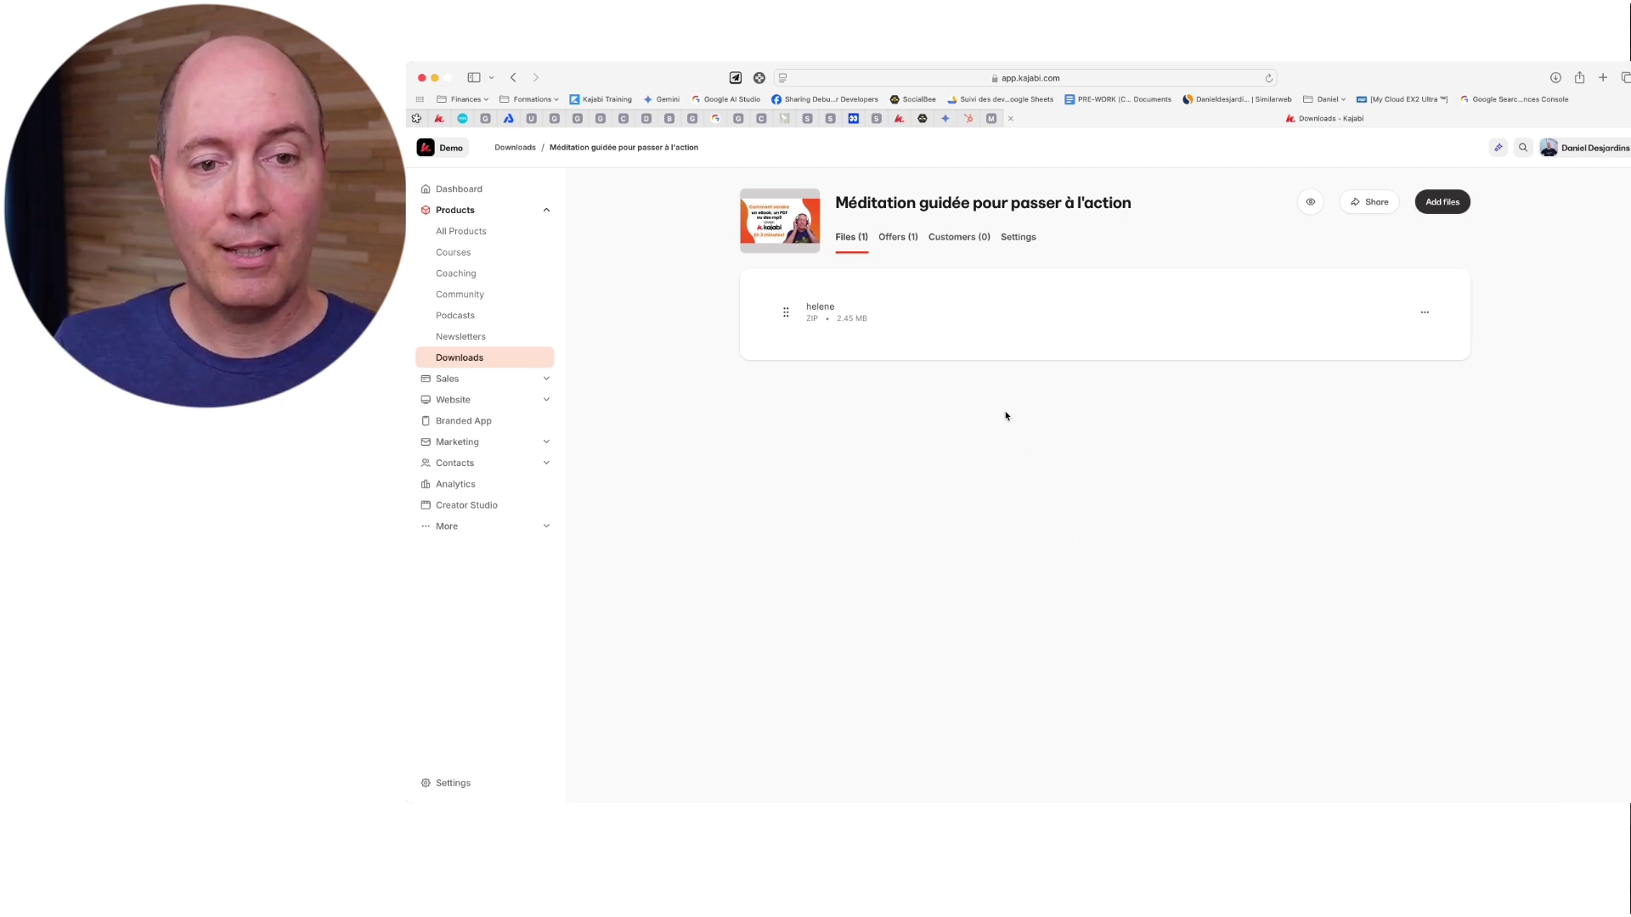
click(885, 241)
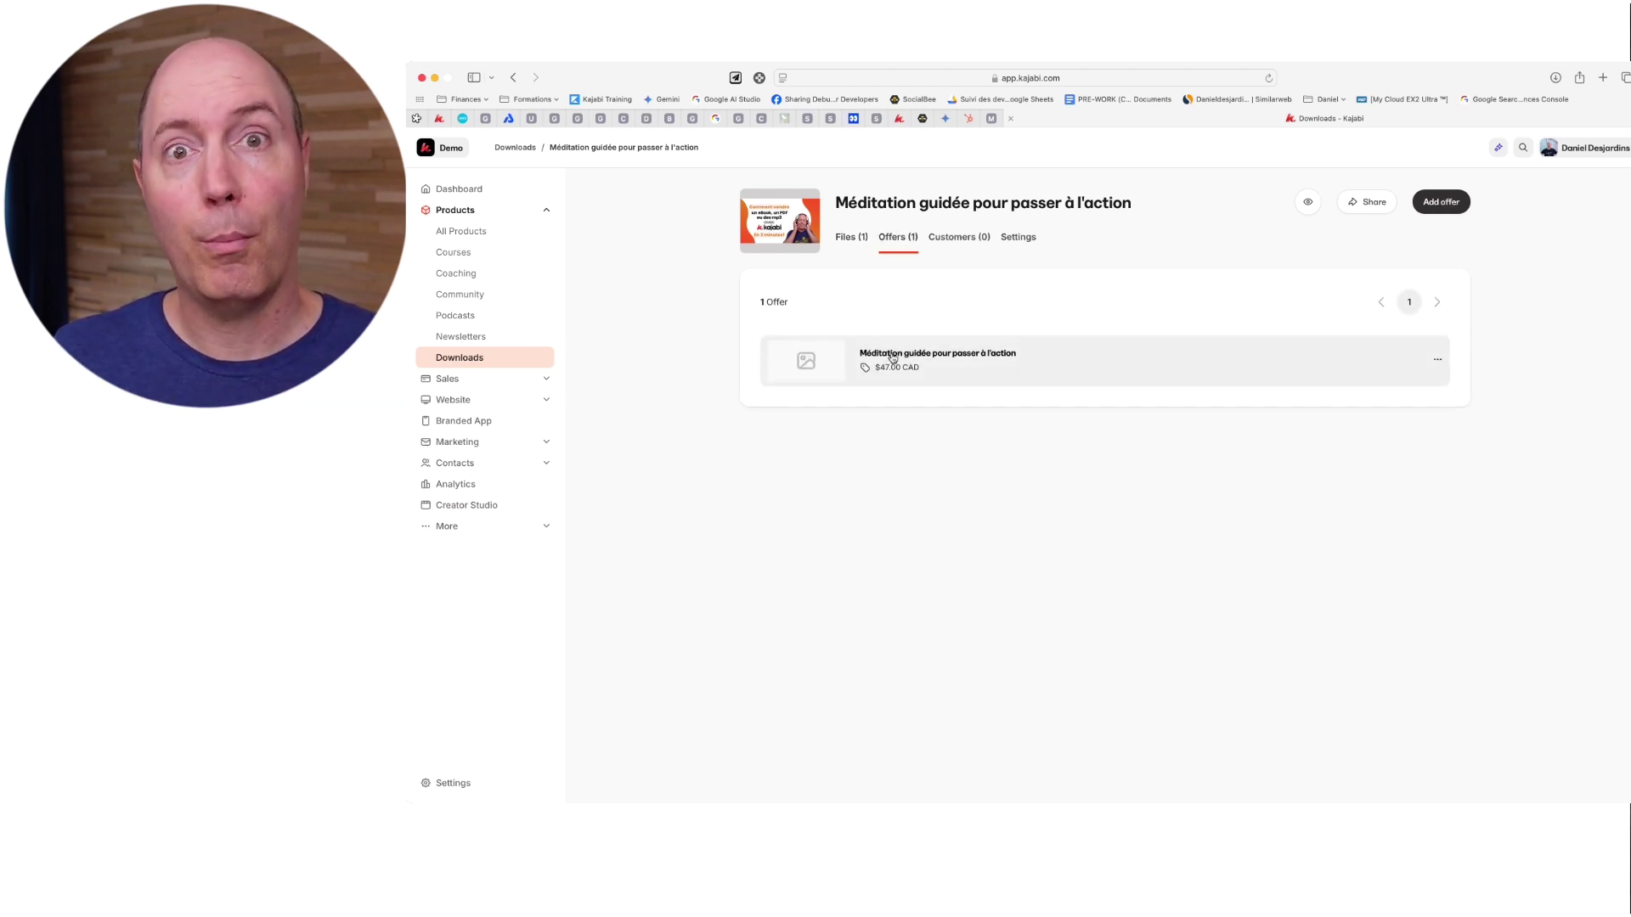
click(893, 358)
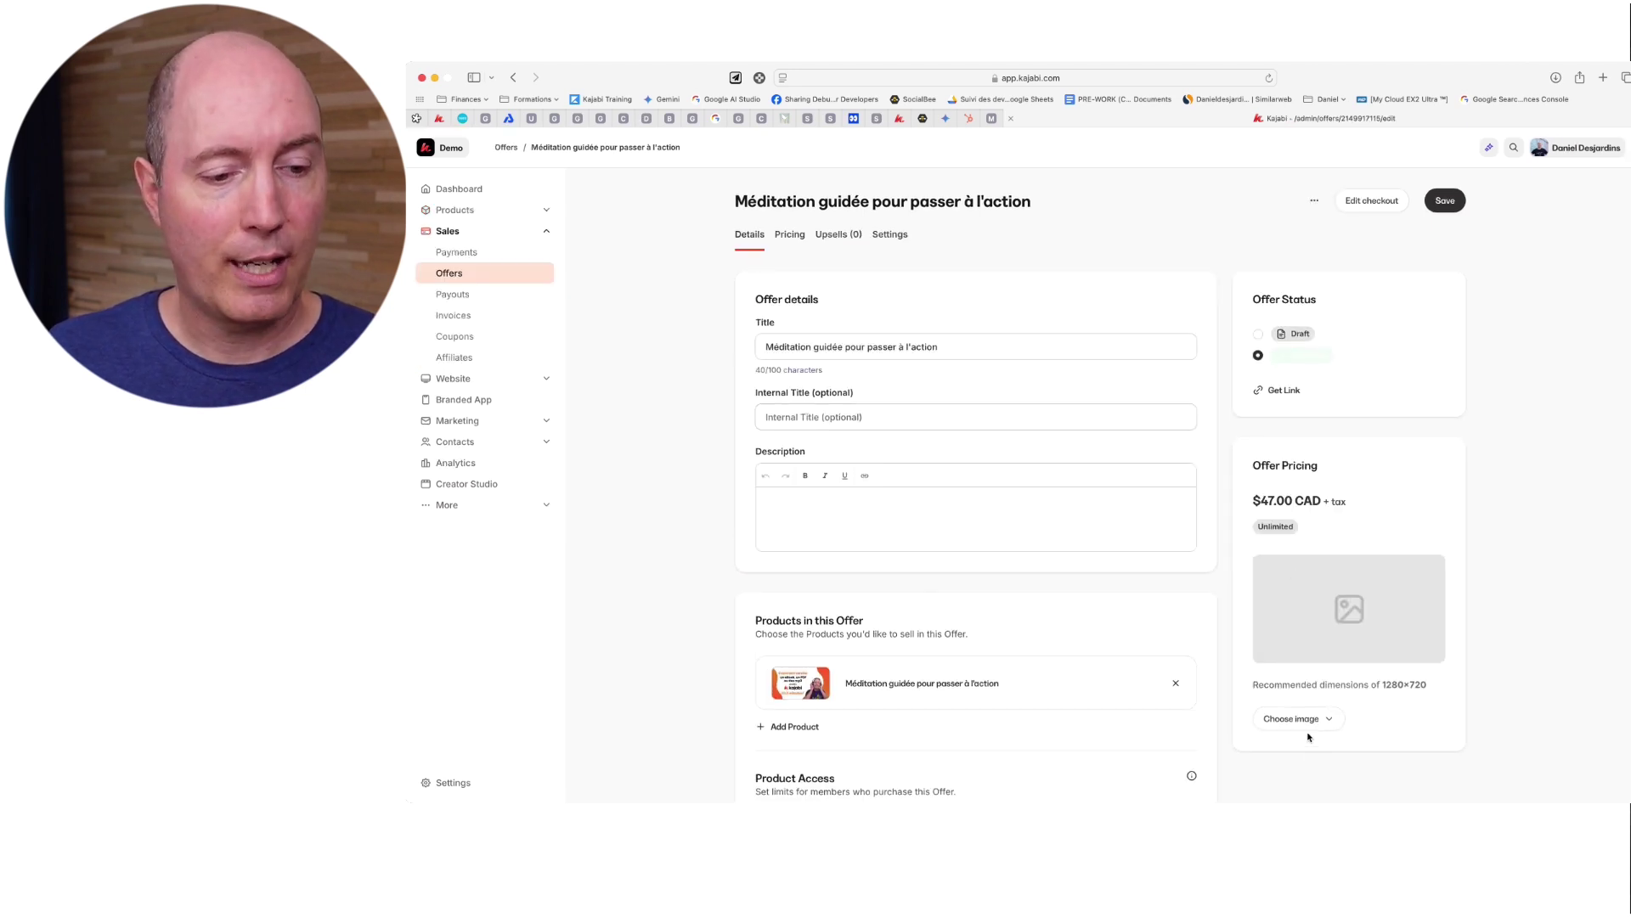
- Add the Kajabi promotional picture as the offer's image and save the offer
click(1307, 726)
click(1282, 775)
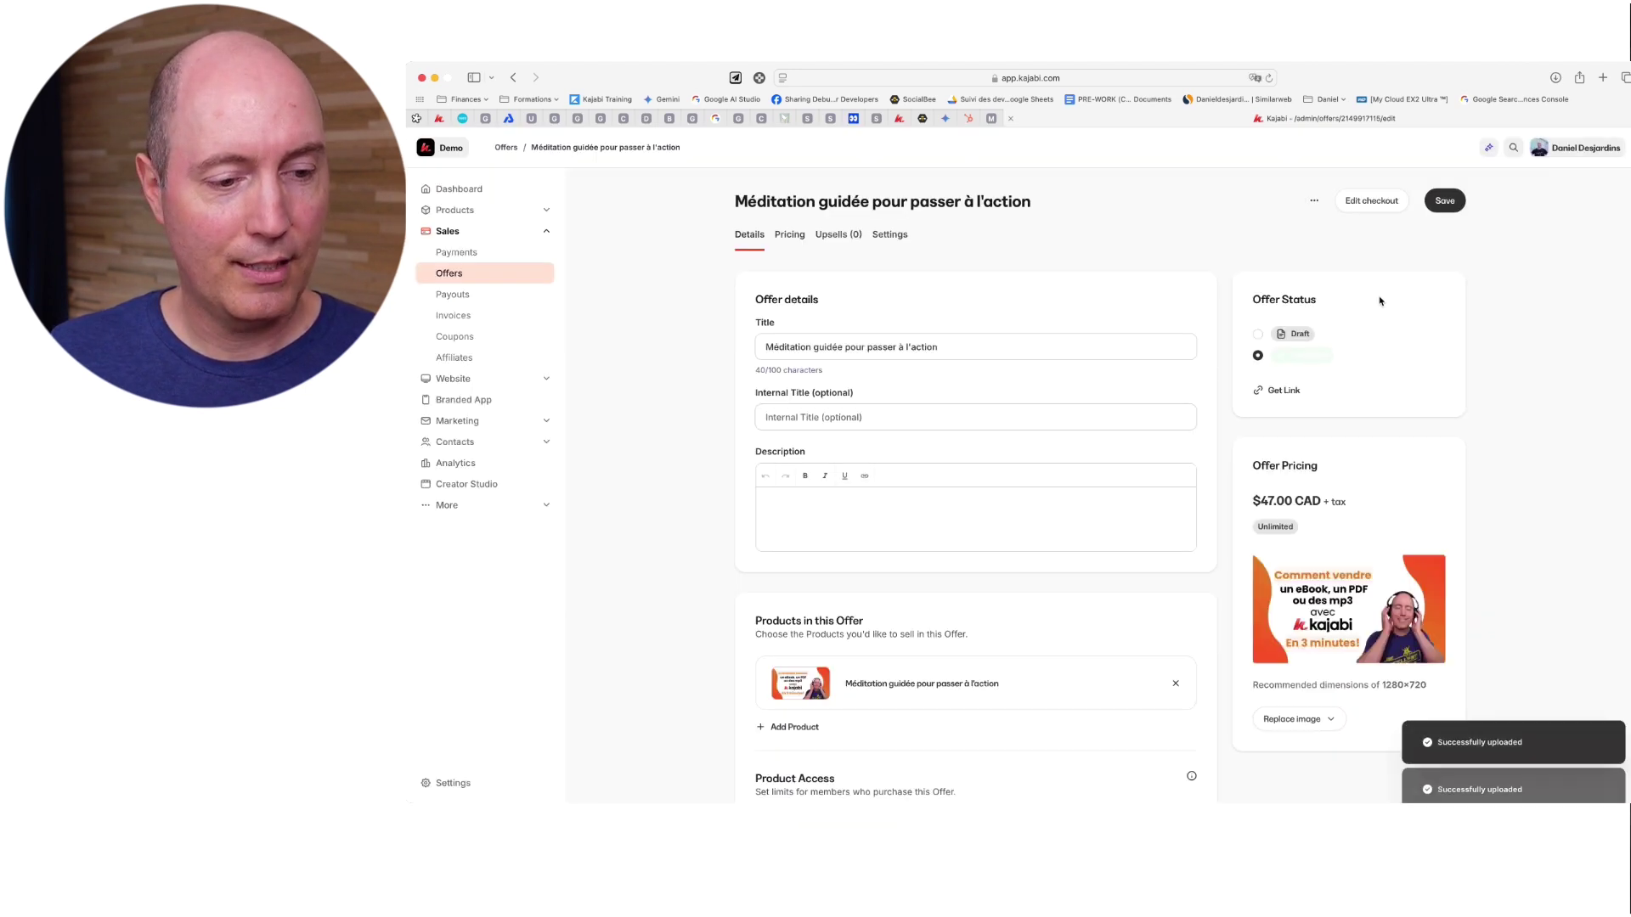
click(1444, 202)
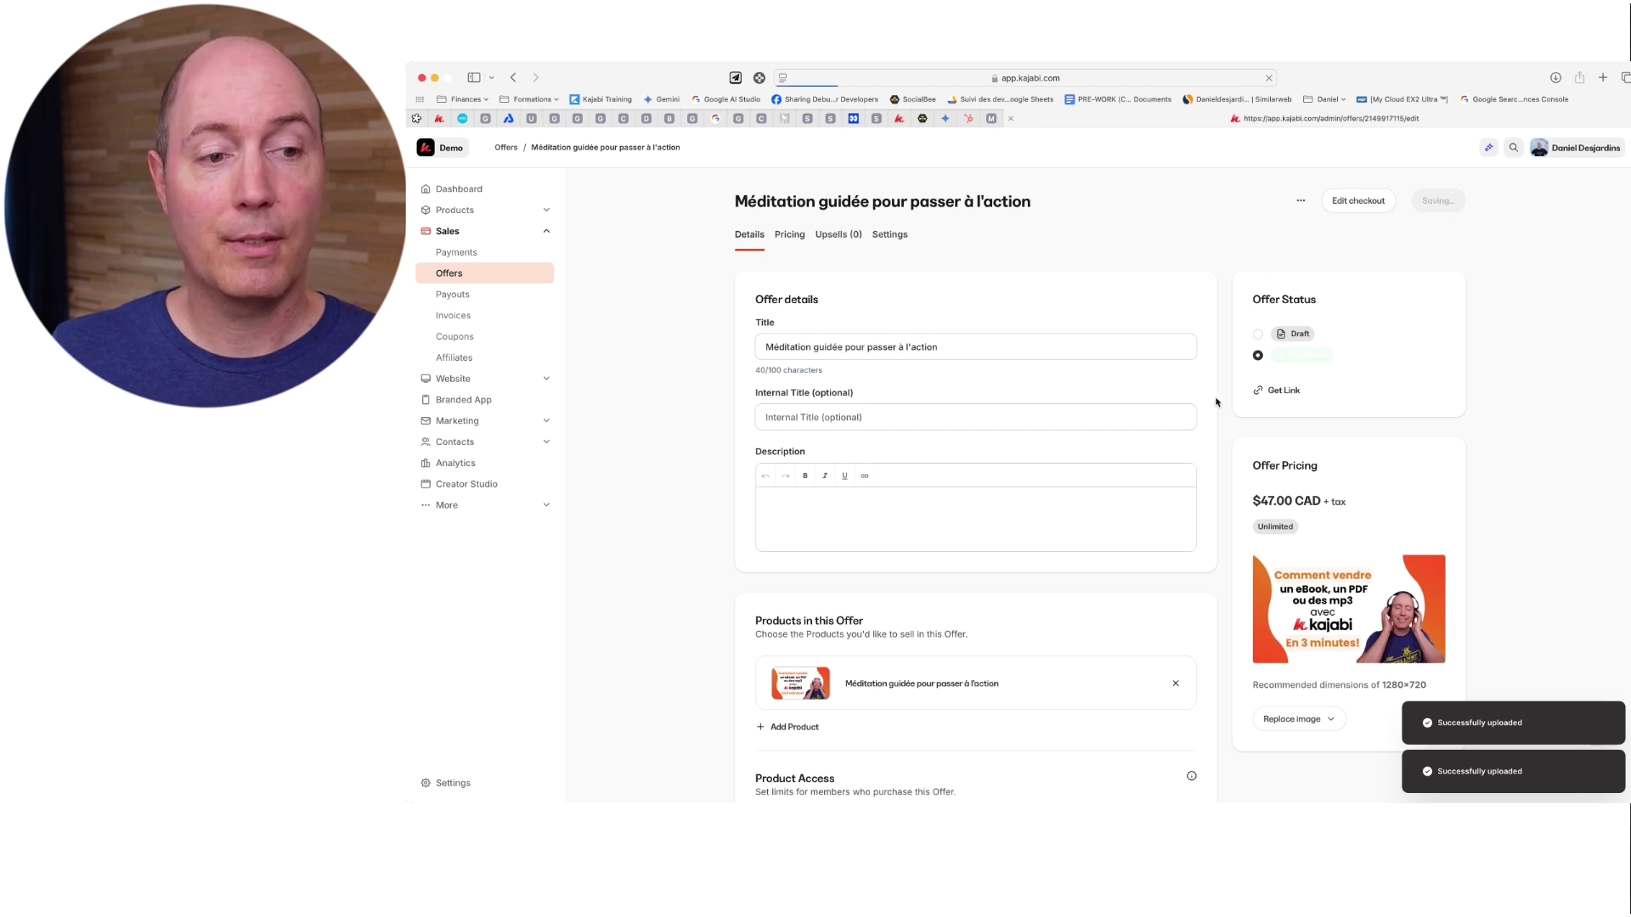
- Open the offer's checkout page for customization, disable its banner image and save the design
click(1368, 203)
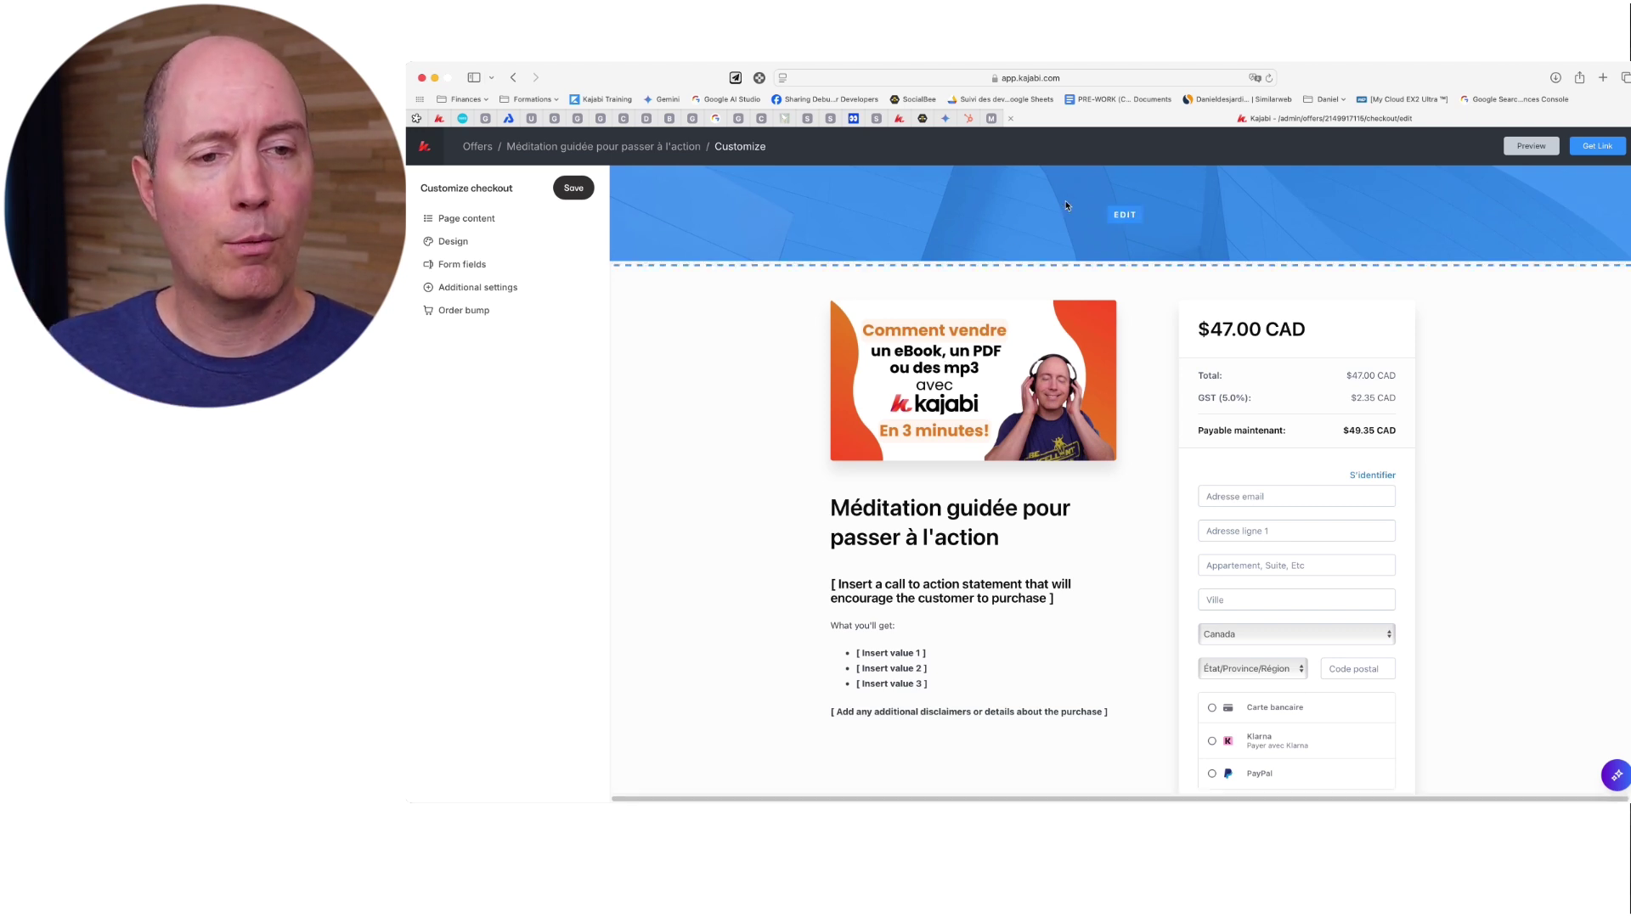
click(453, 241)
click(420, 390)
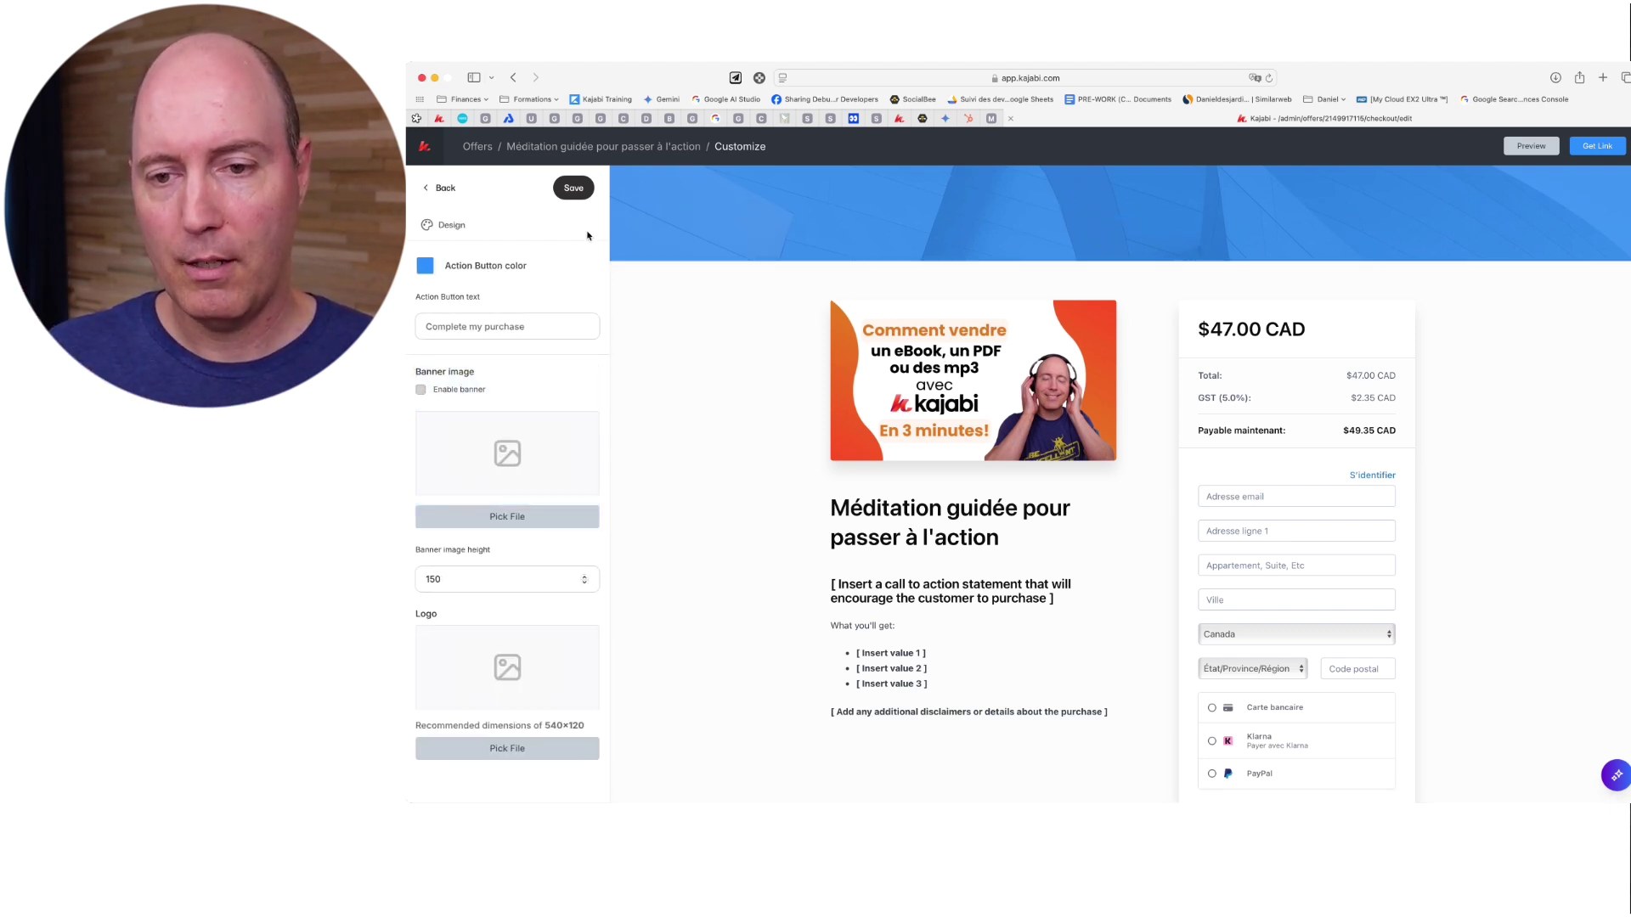
click(574, 187)
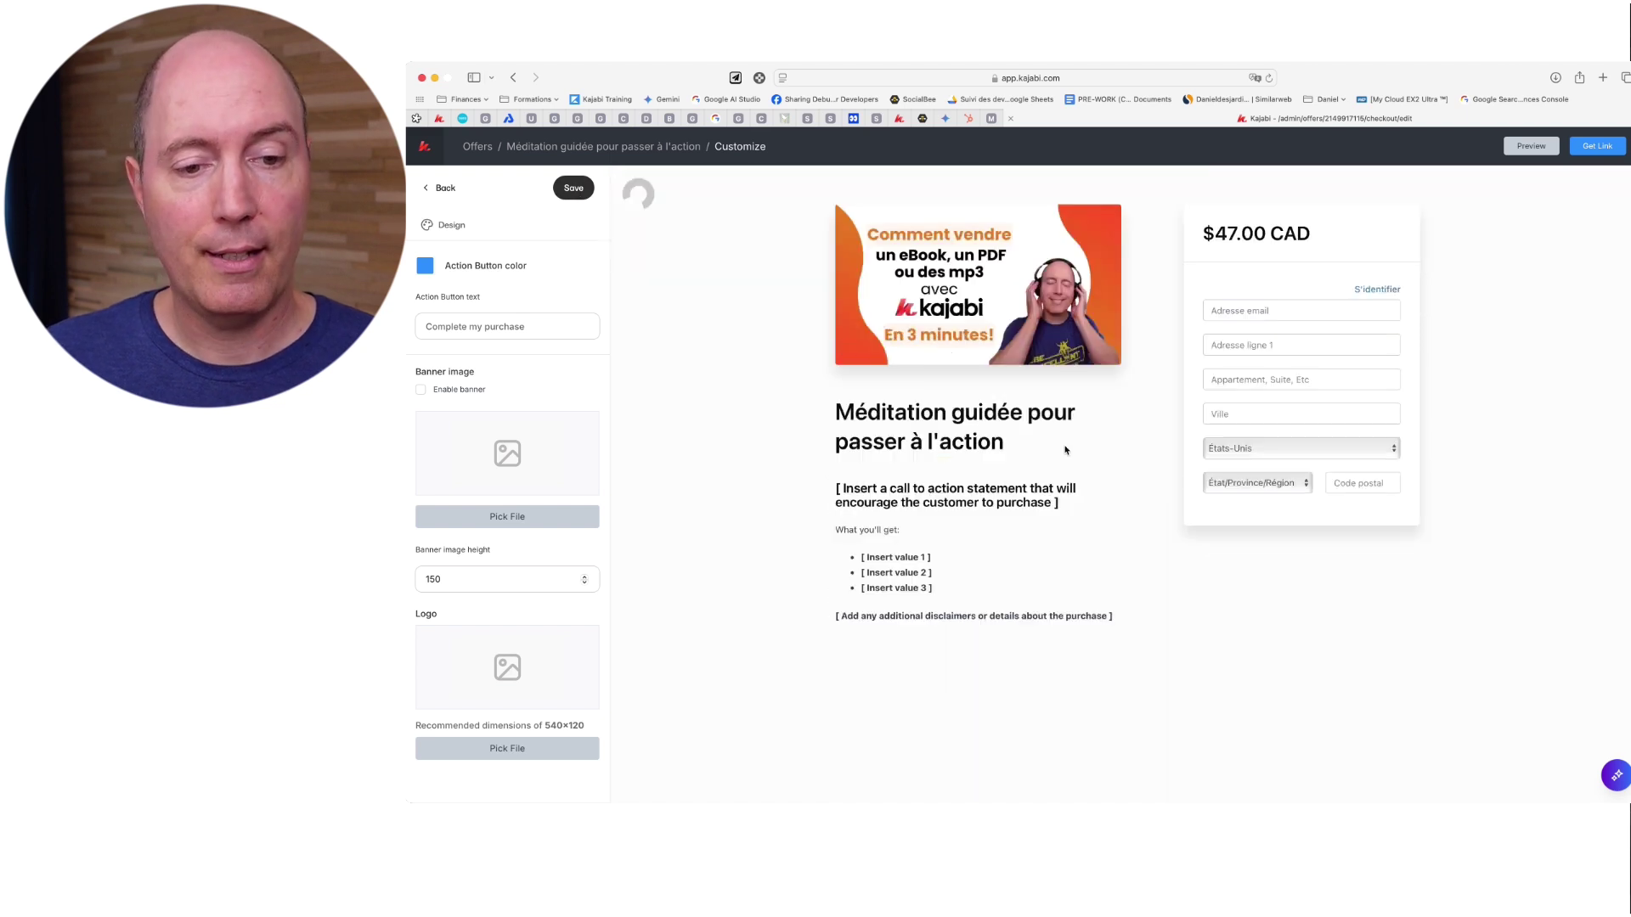
- Replace the placeholder checkout description with "Obtiens un mp3 de 45 minutes où je te guide à passer à l'action avec confiance."
click(546, 503)
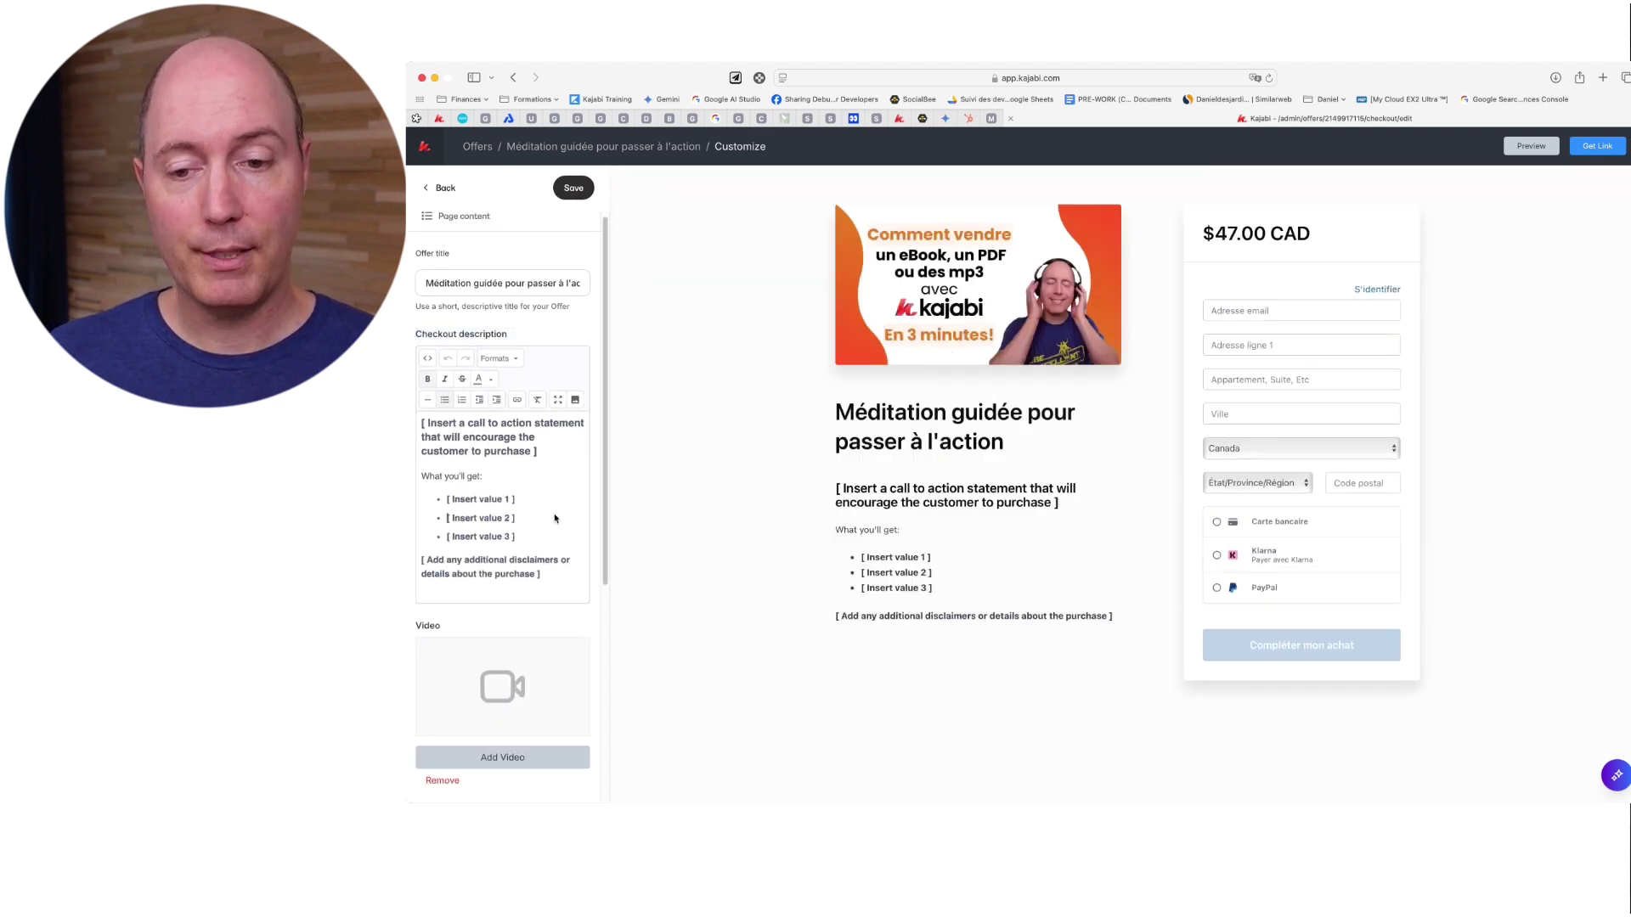
key(super+a)
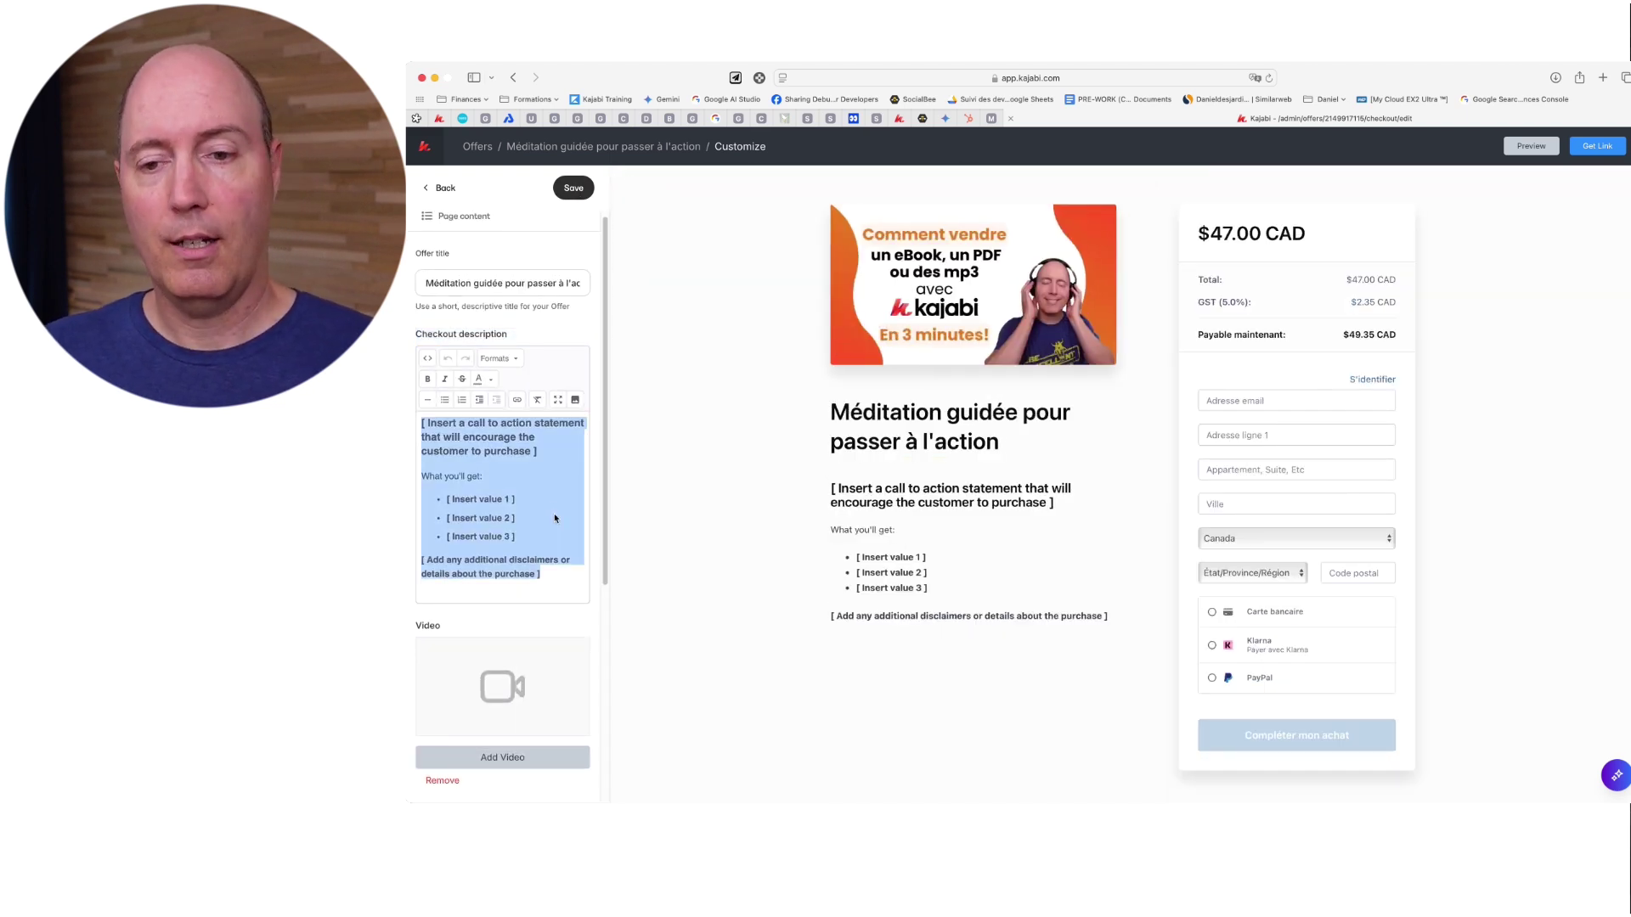
text(Obtiens un mp)
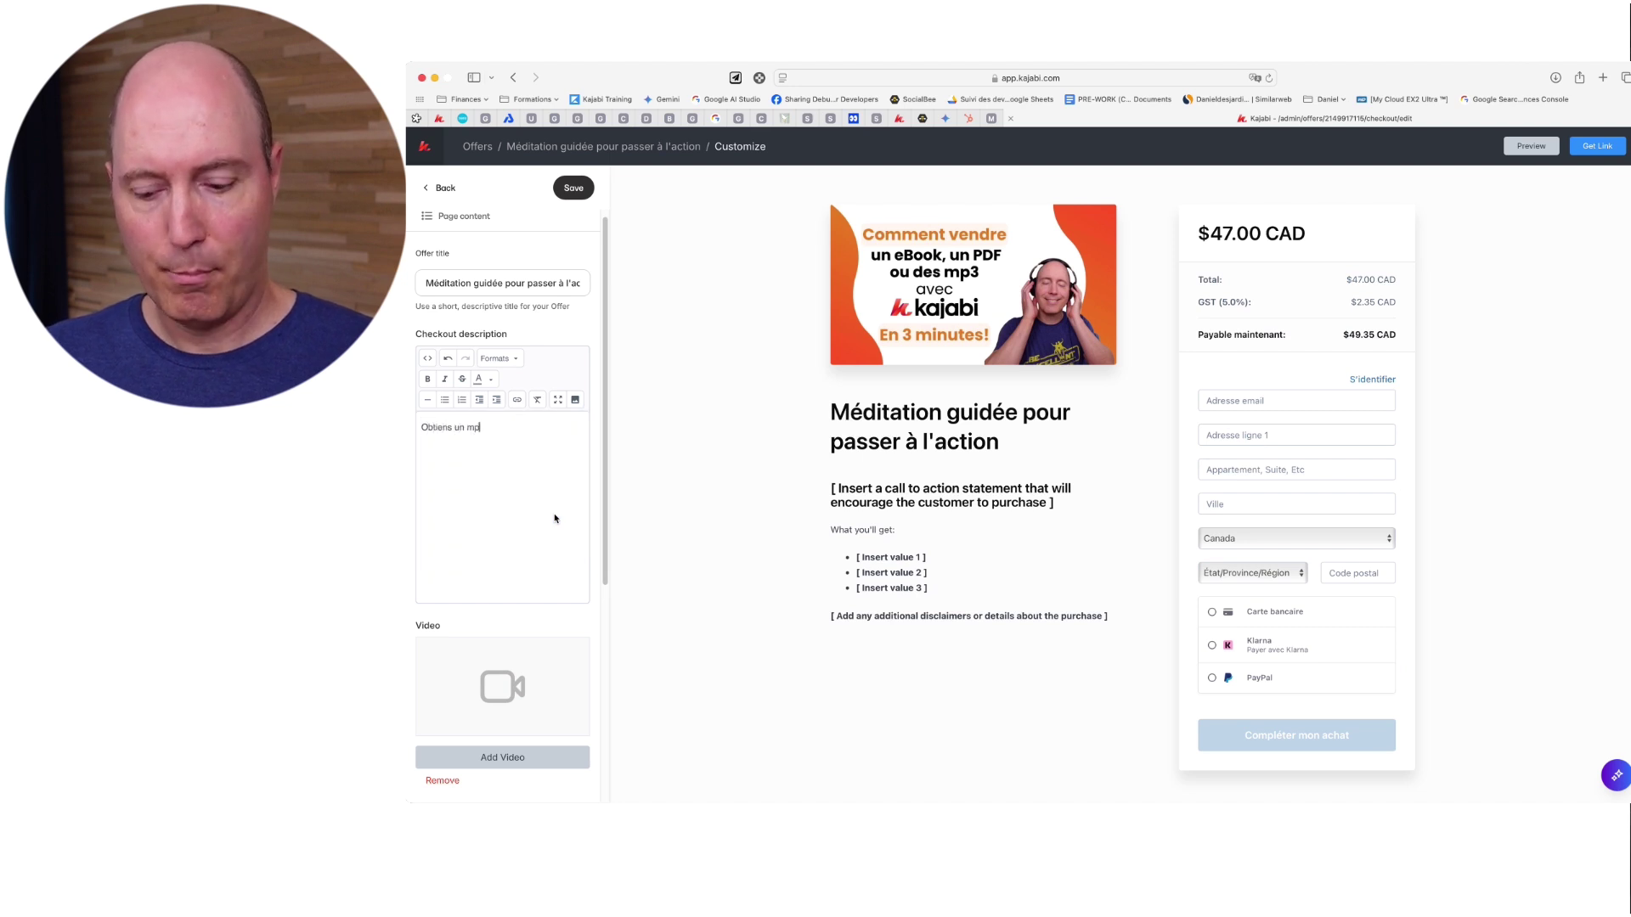
text(3 de 45 m)
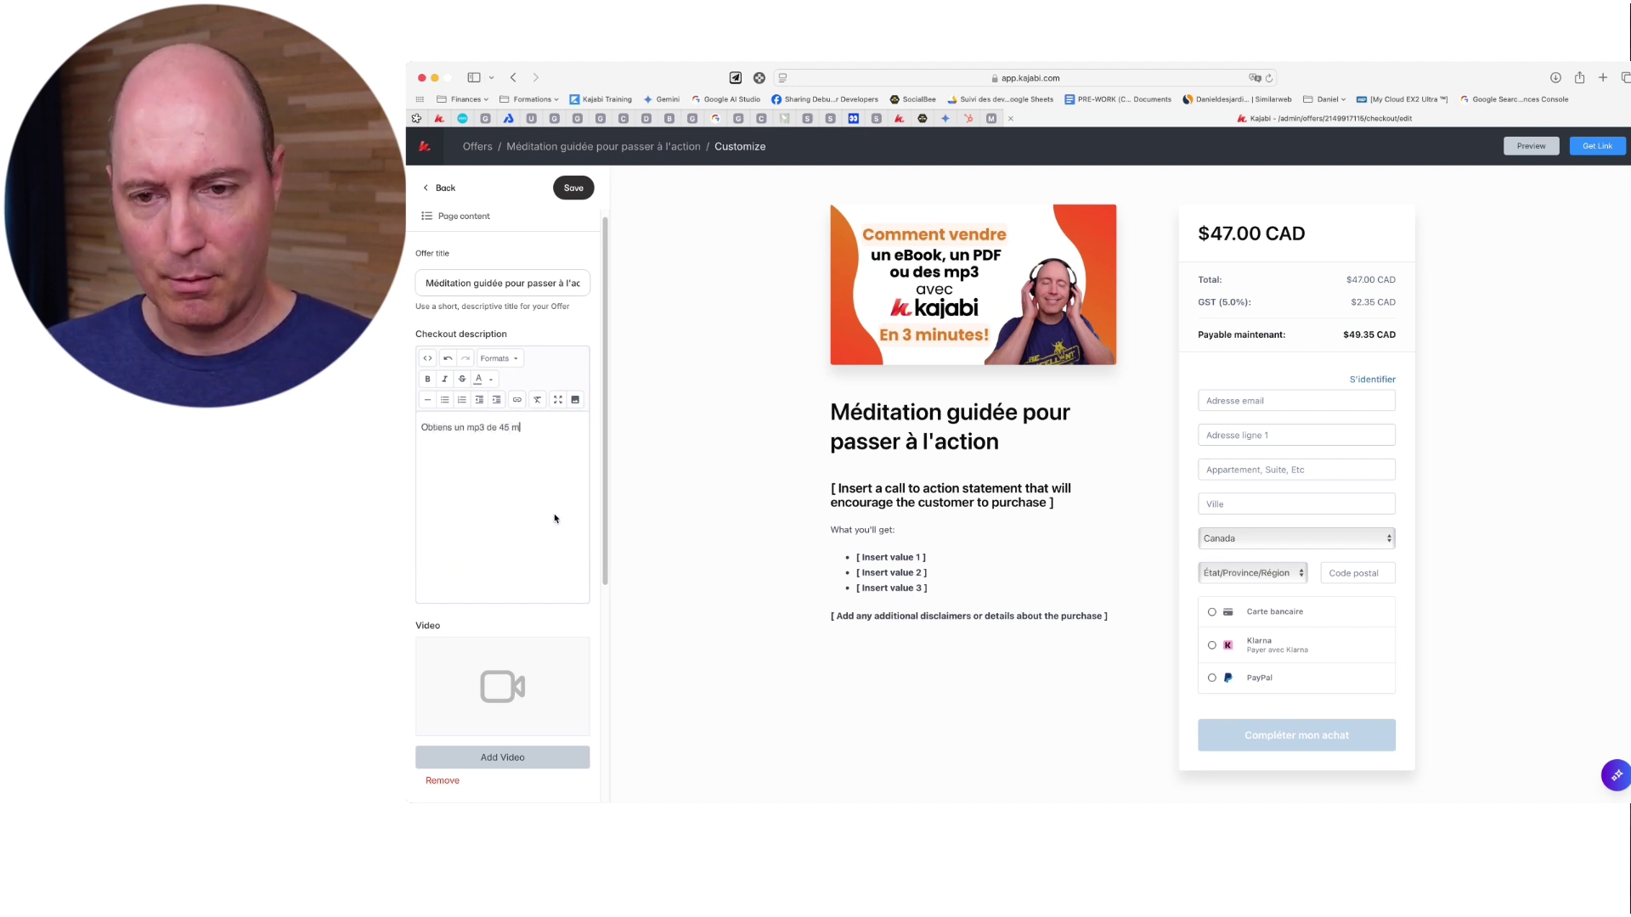
text(inutes o)
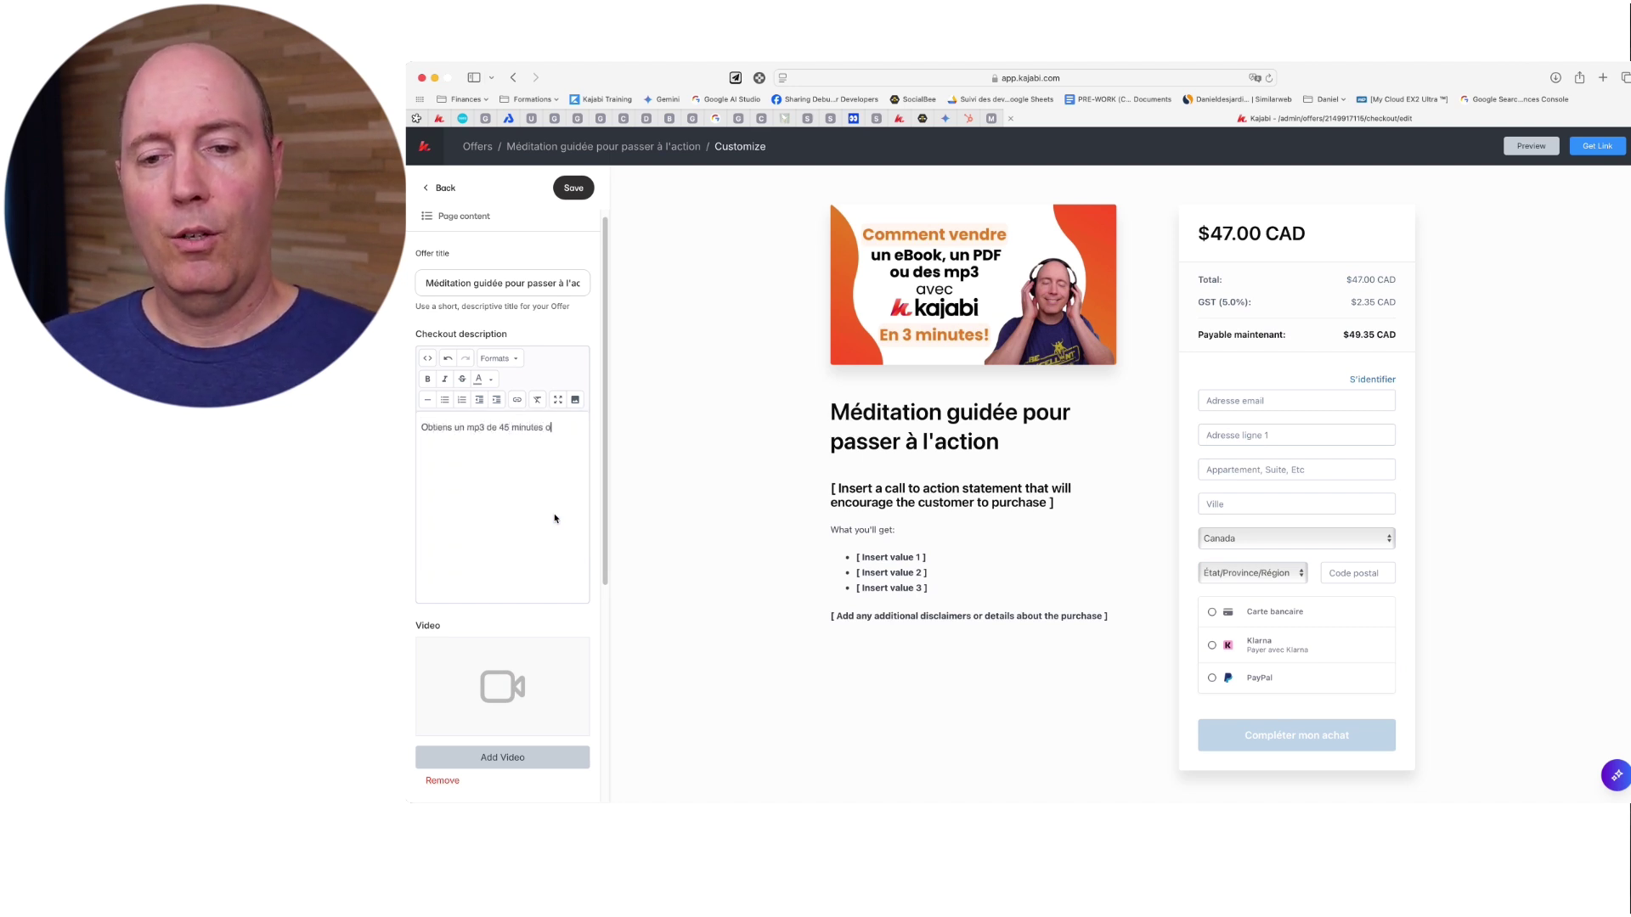
text(ù je te guide à )
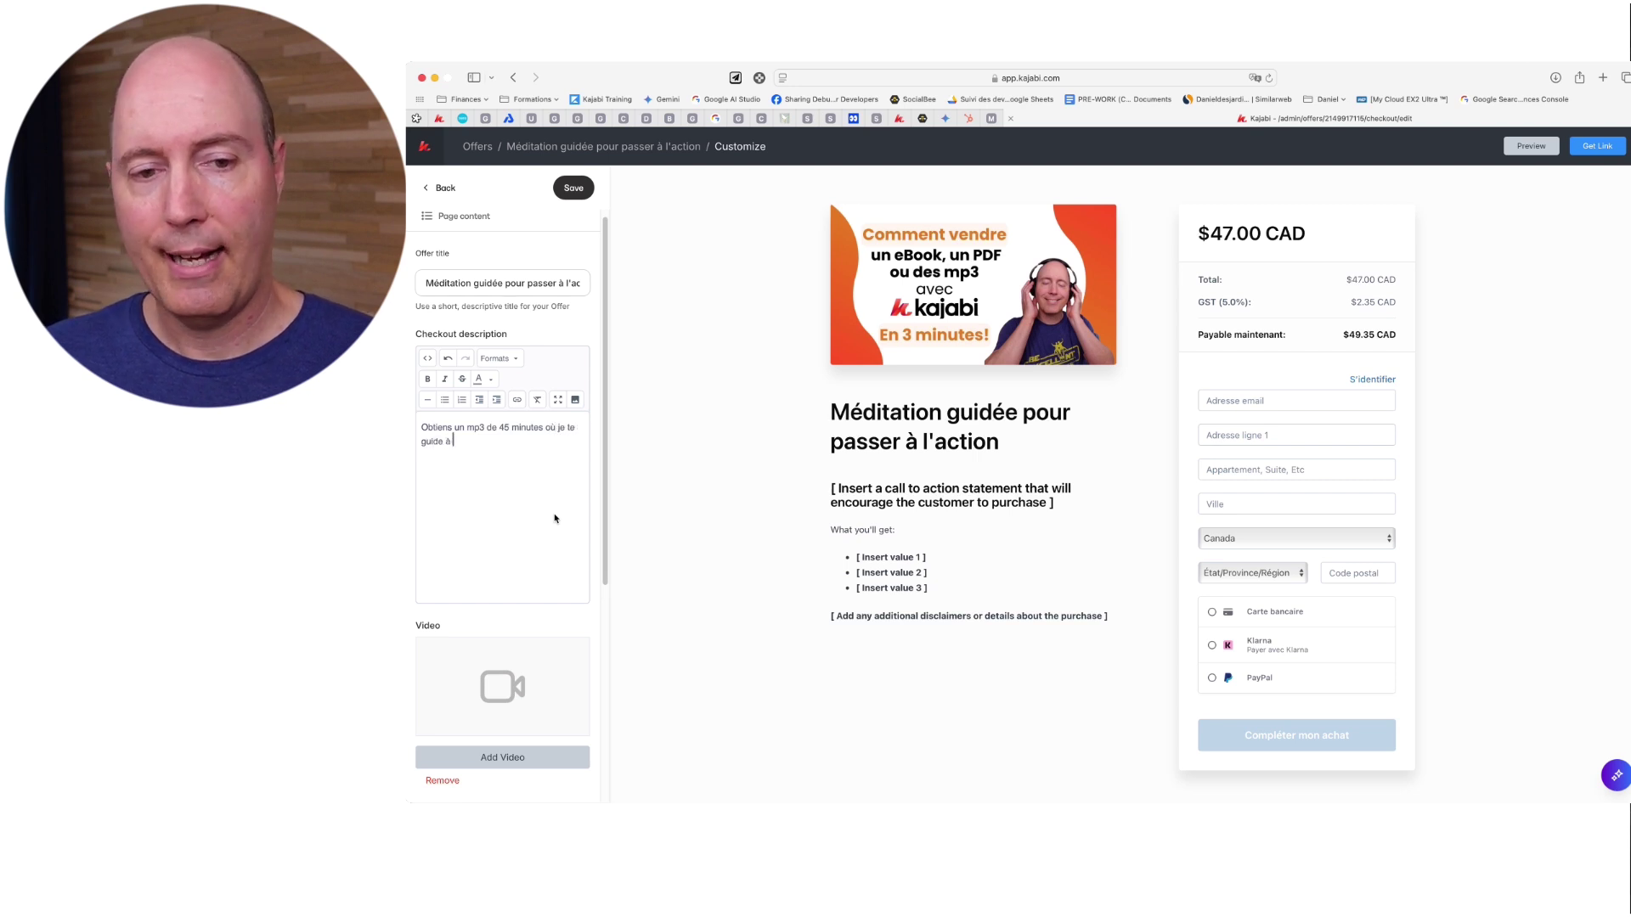
text(passer à)
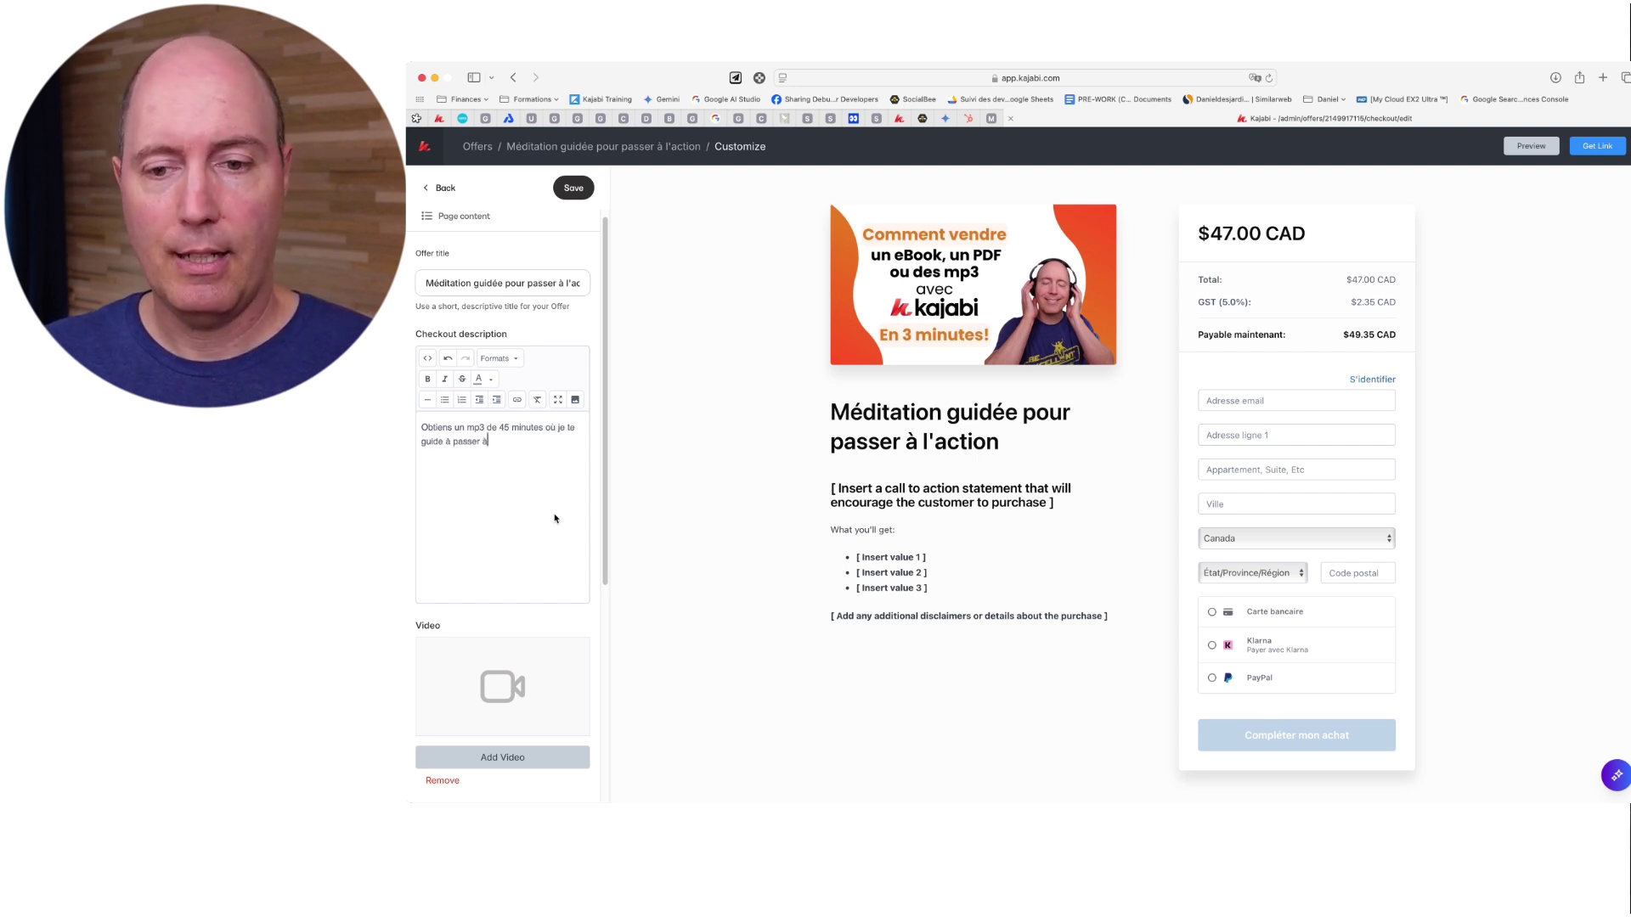
text( l'action avec confiance.)
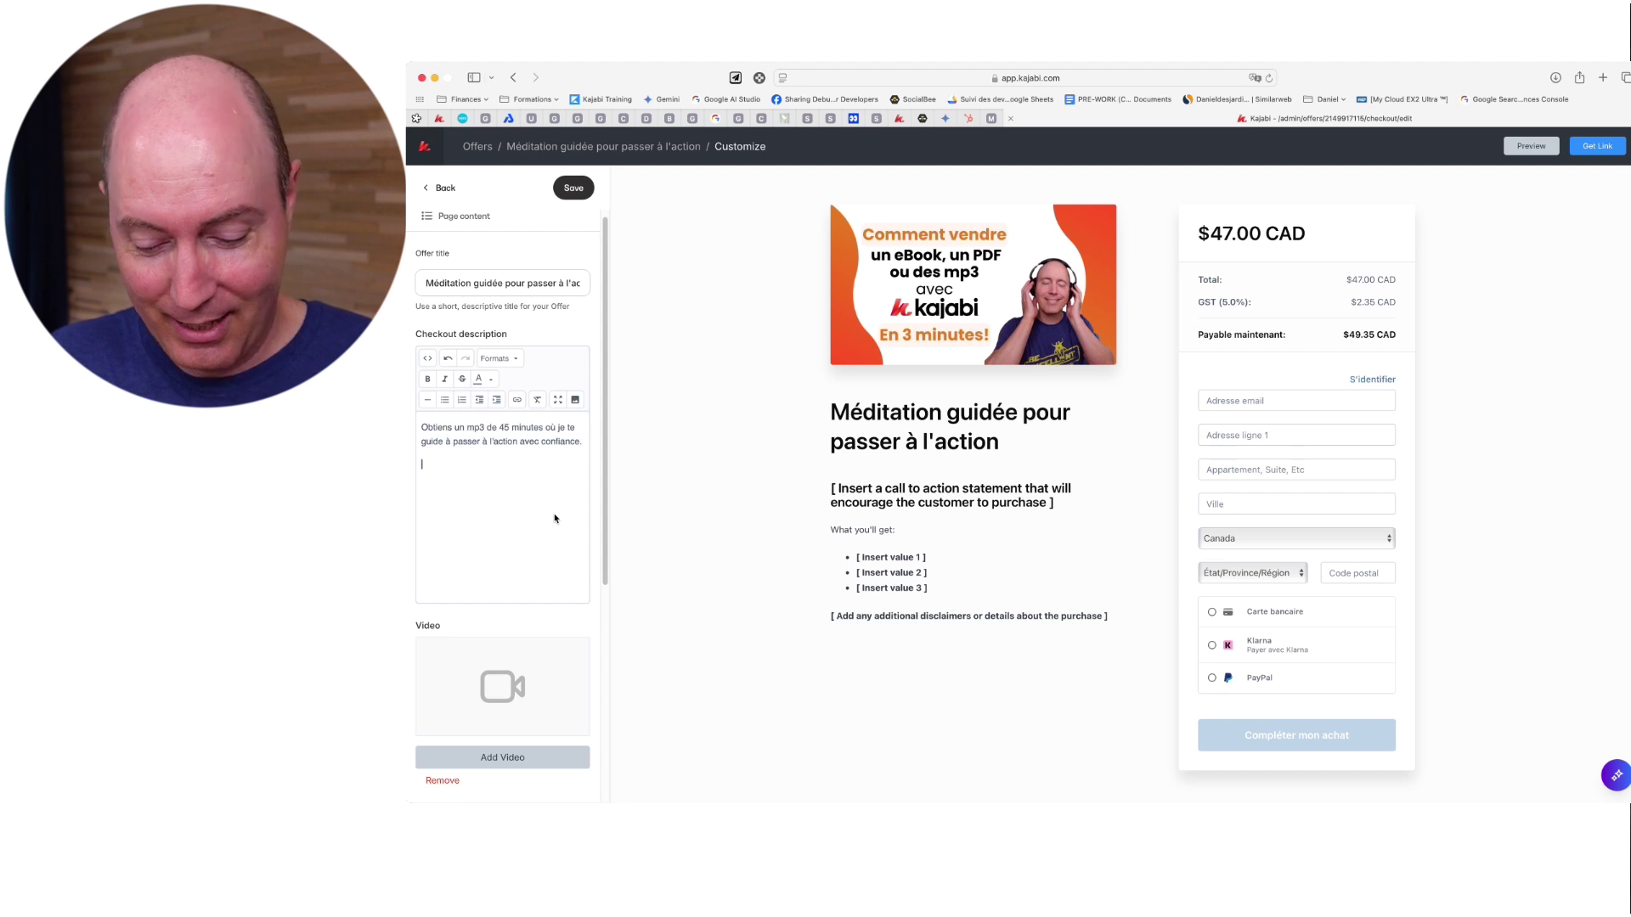
- Add a second paragraph "Garantie de satisfaction de 14 jours." to the checkout description and save the page
text(Gara)
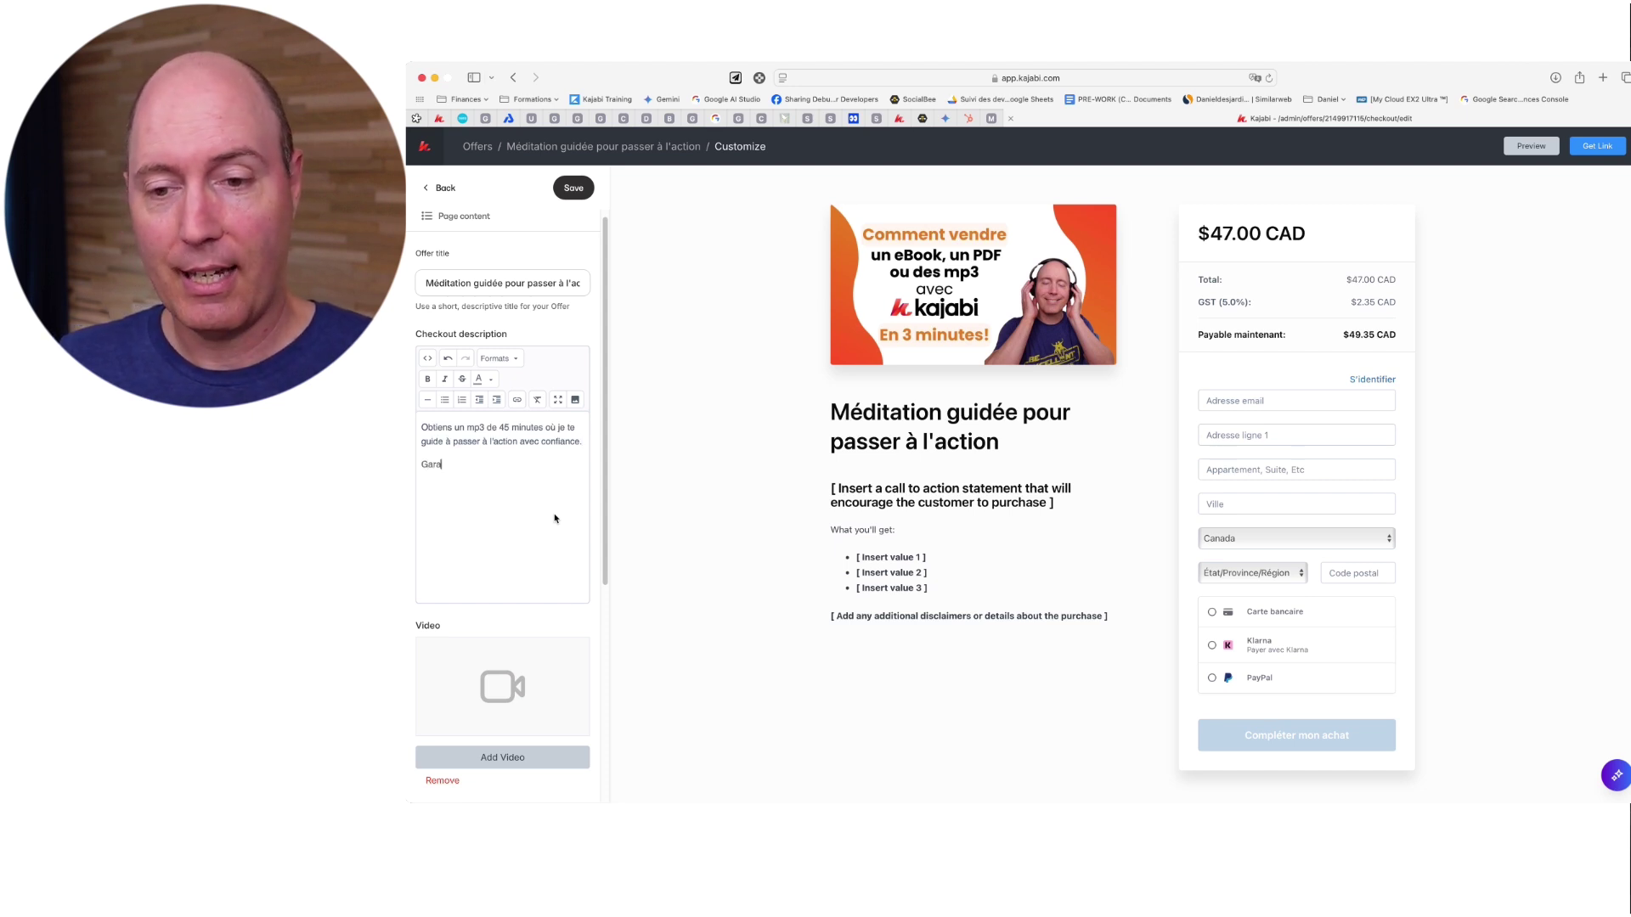
text(ntie de satis)
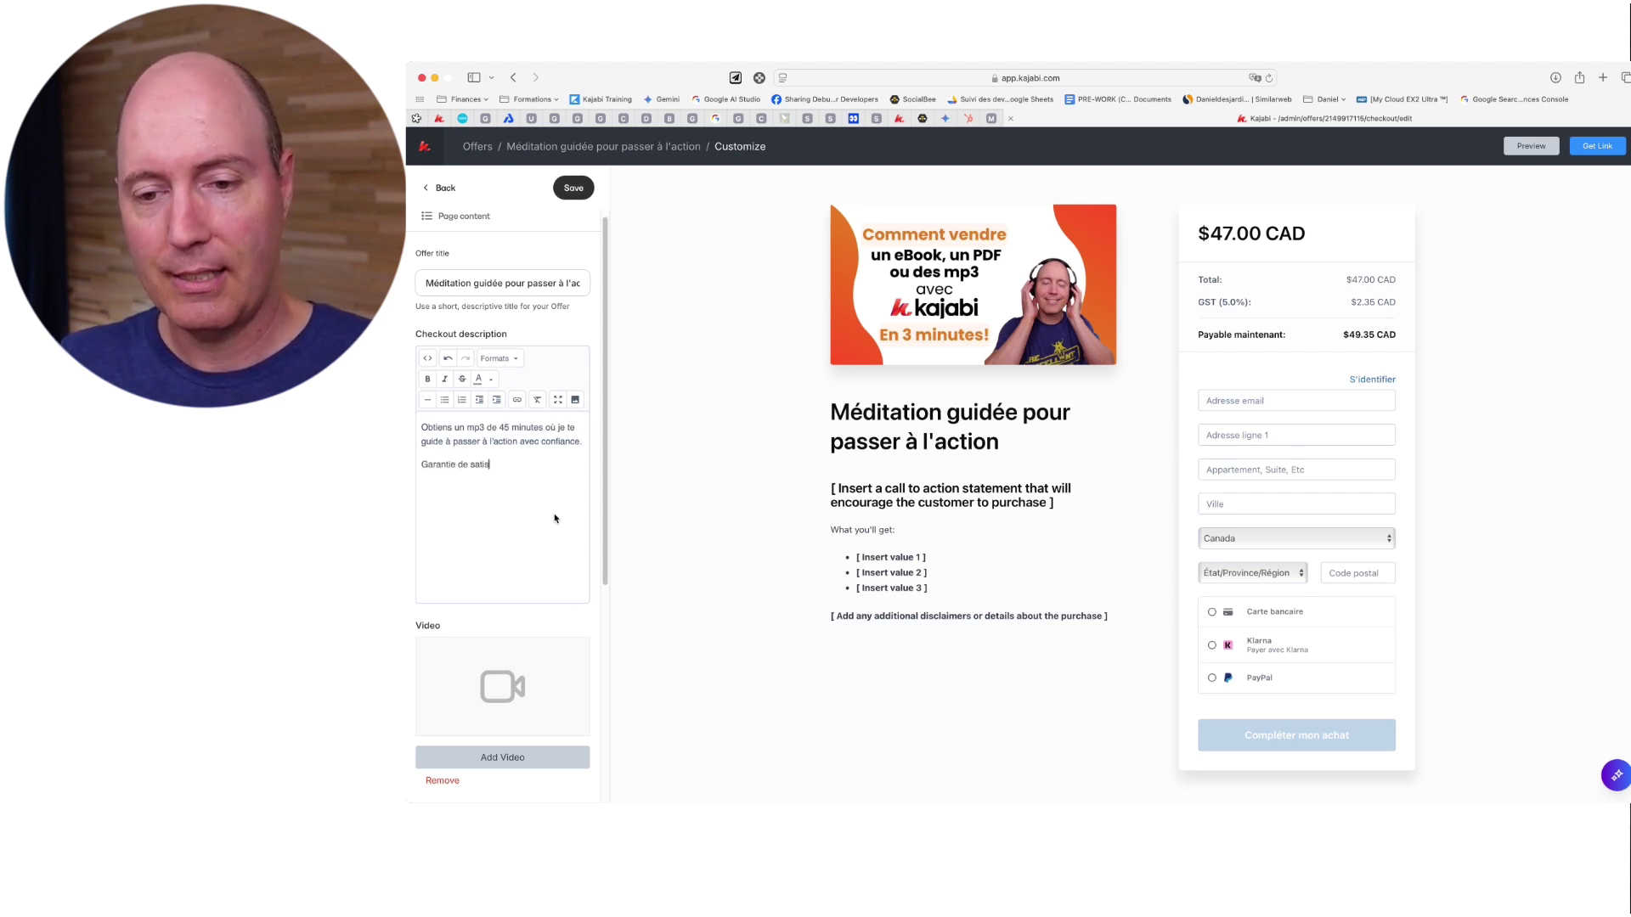
text(faction de 7)
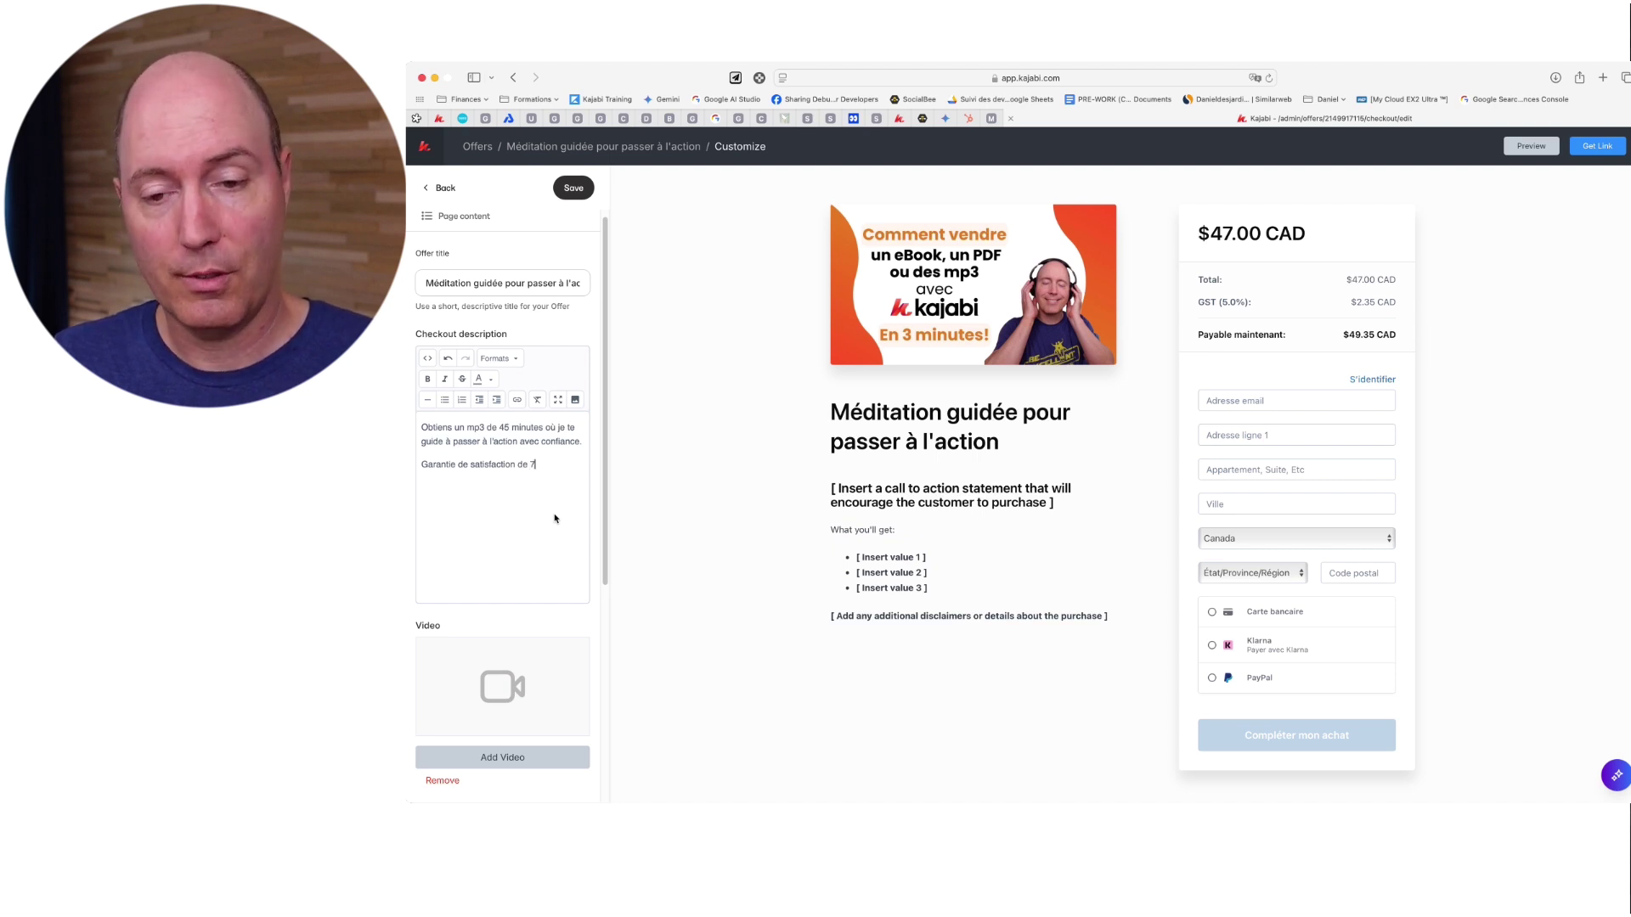
key(BackSpace)
text(14 jours.)
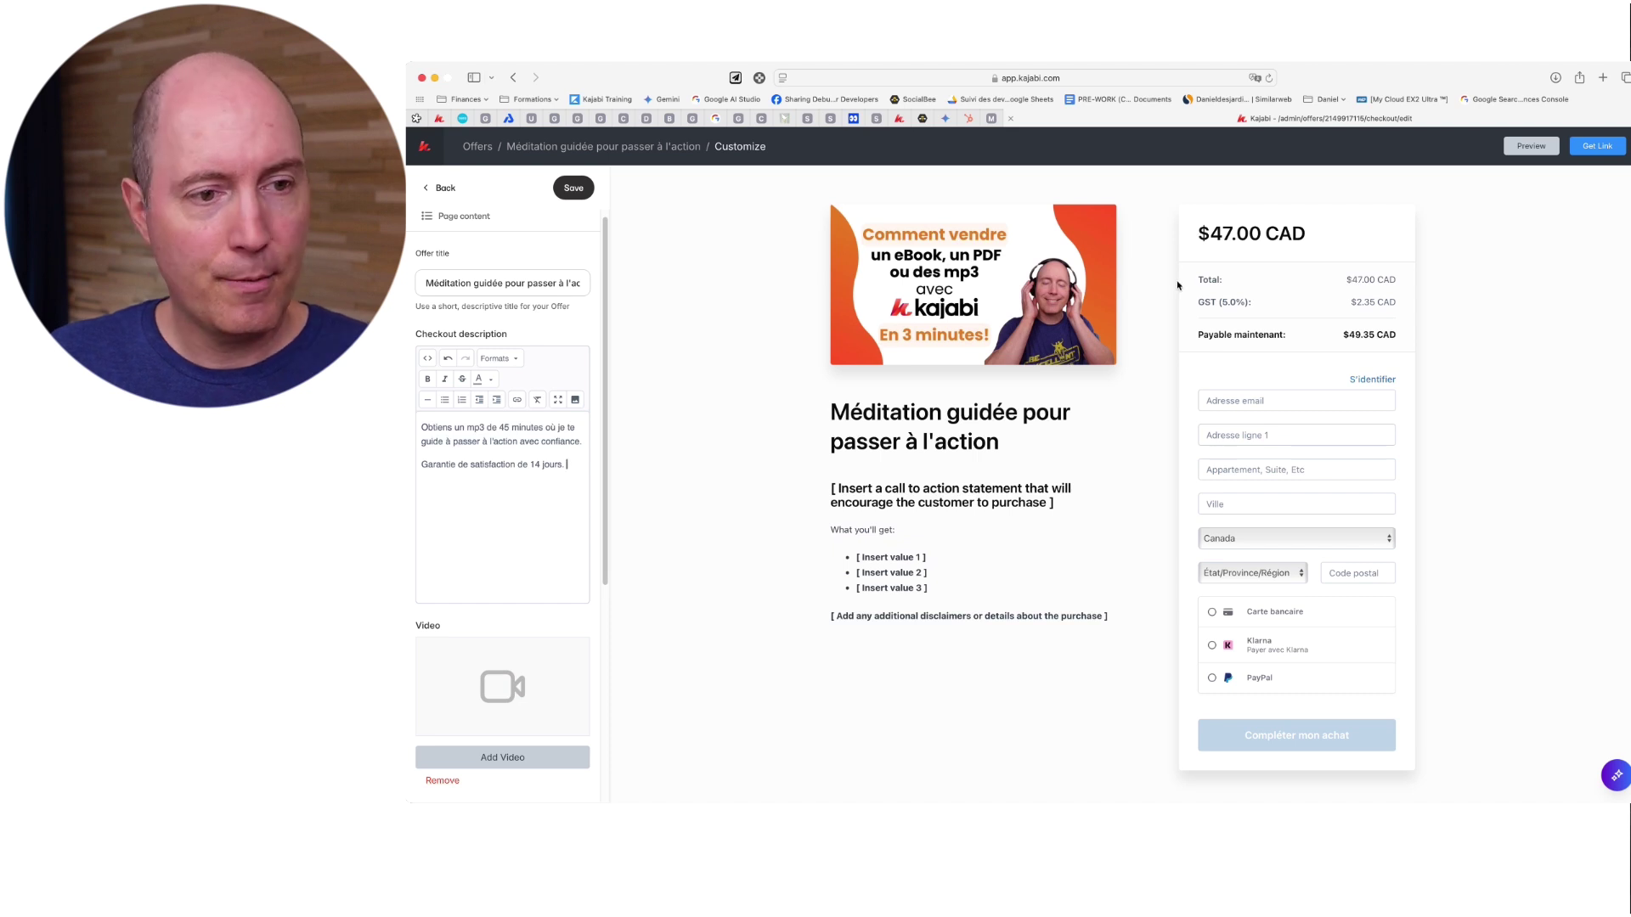
click(574, 187)
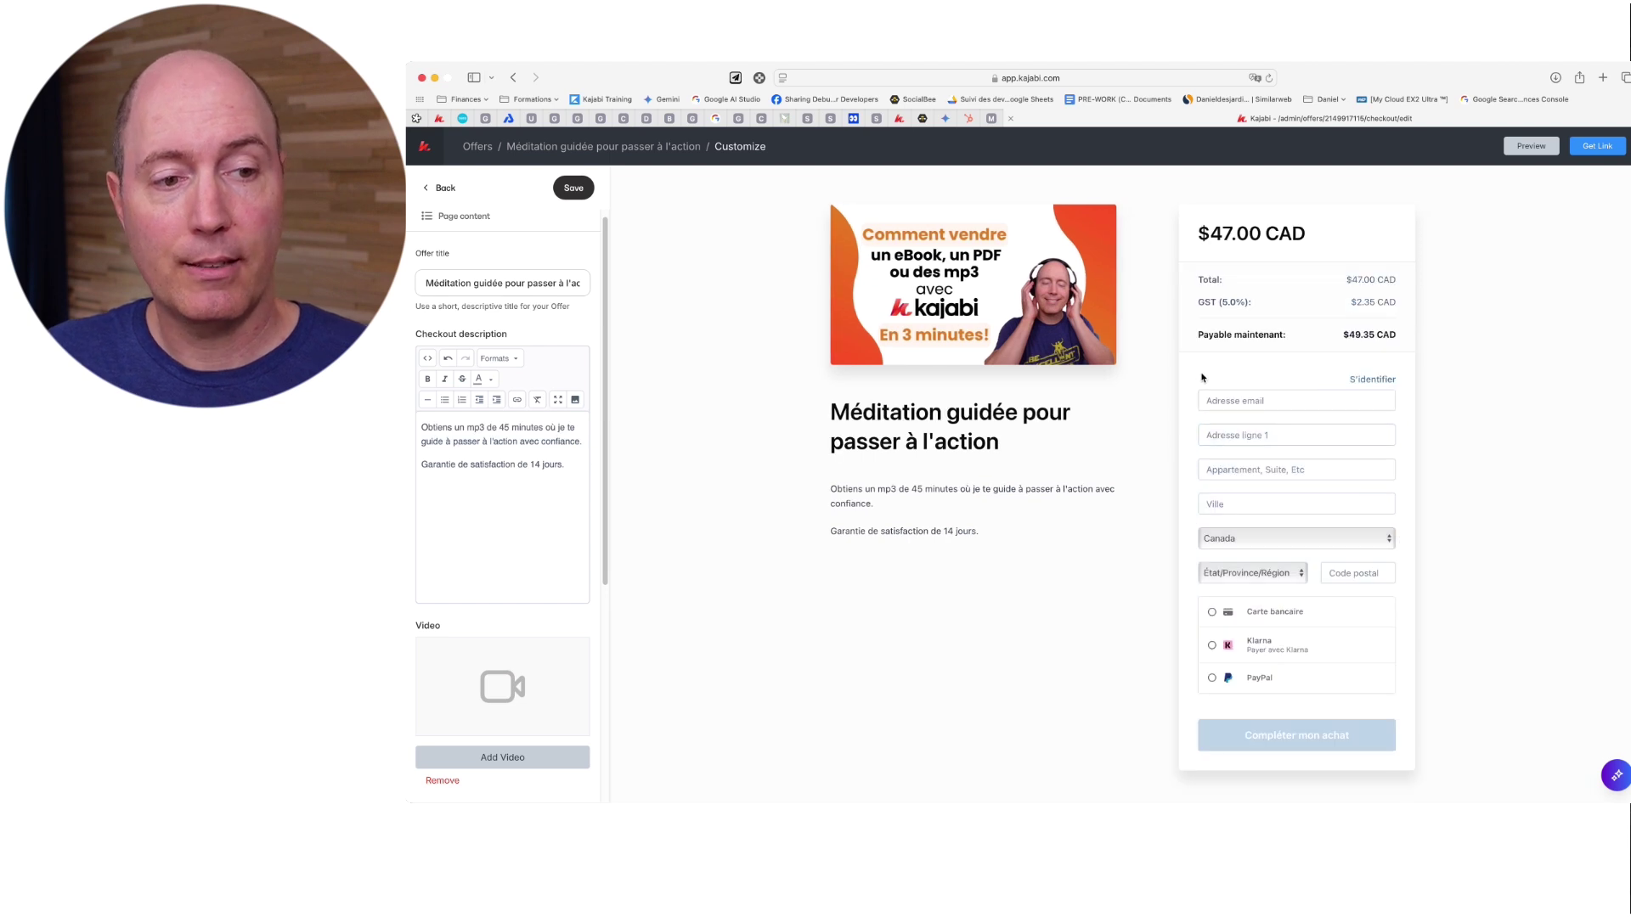
- Require returning members to log in at checkout, enable collecting new member passwords, and save these additional settings
mouse_move(1232, 484)
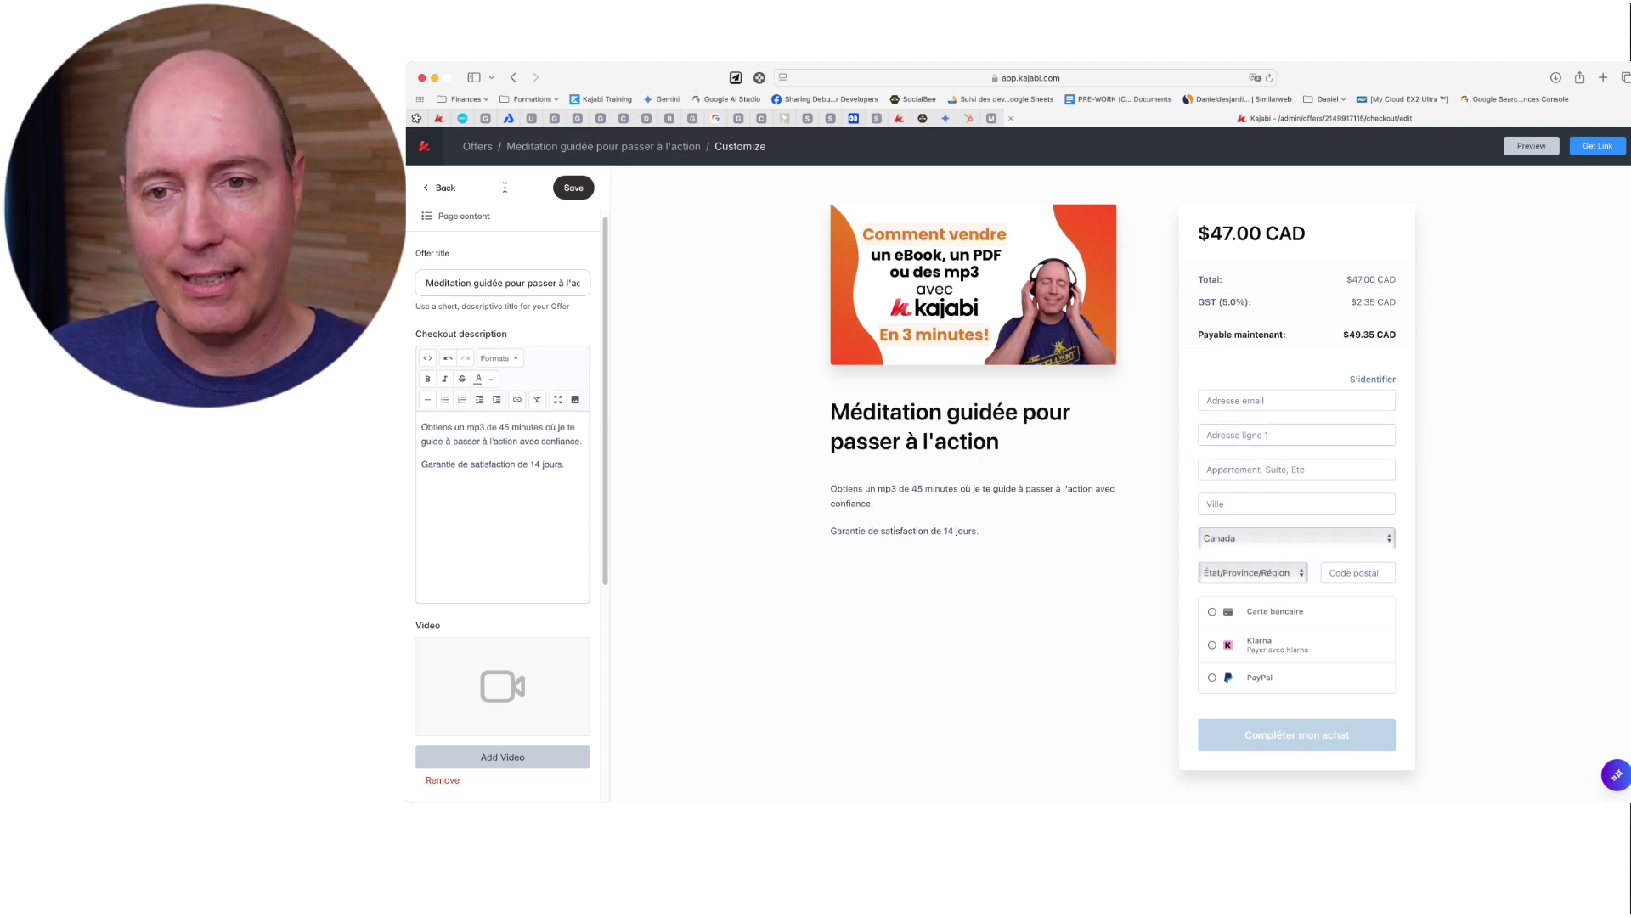
click(443, 188)
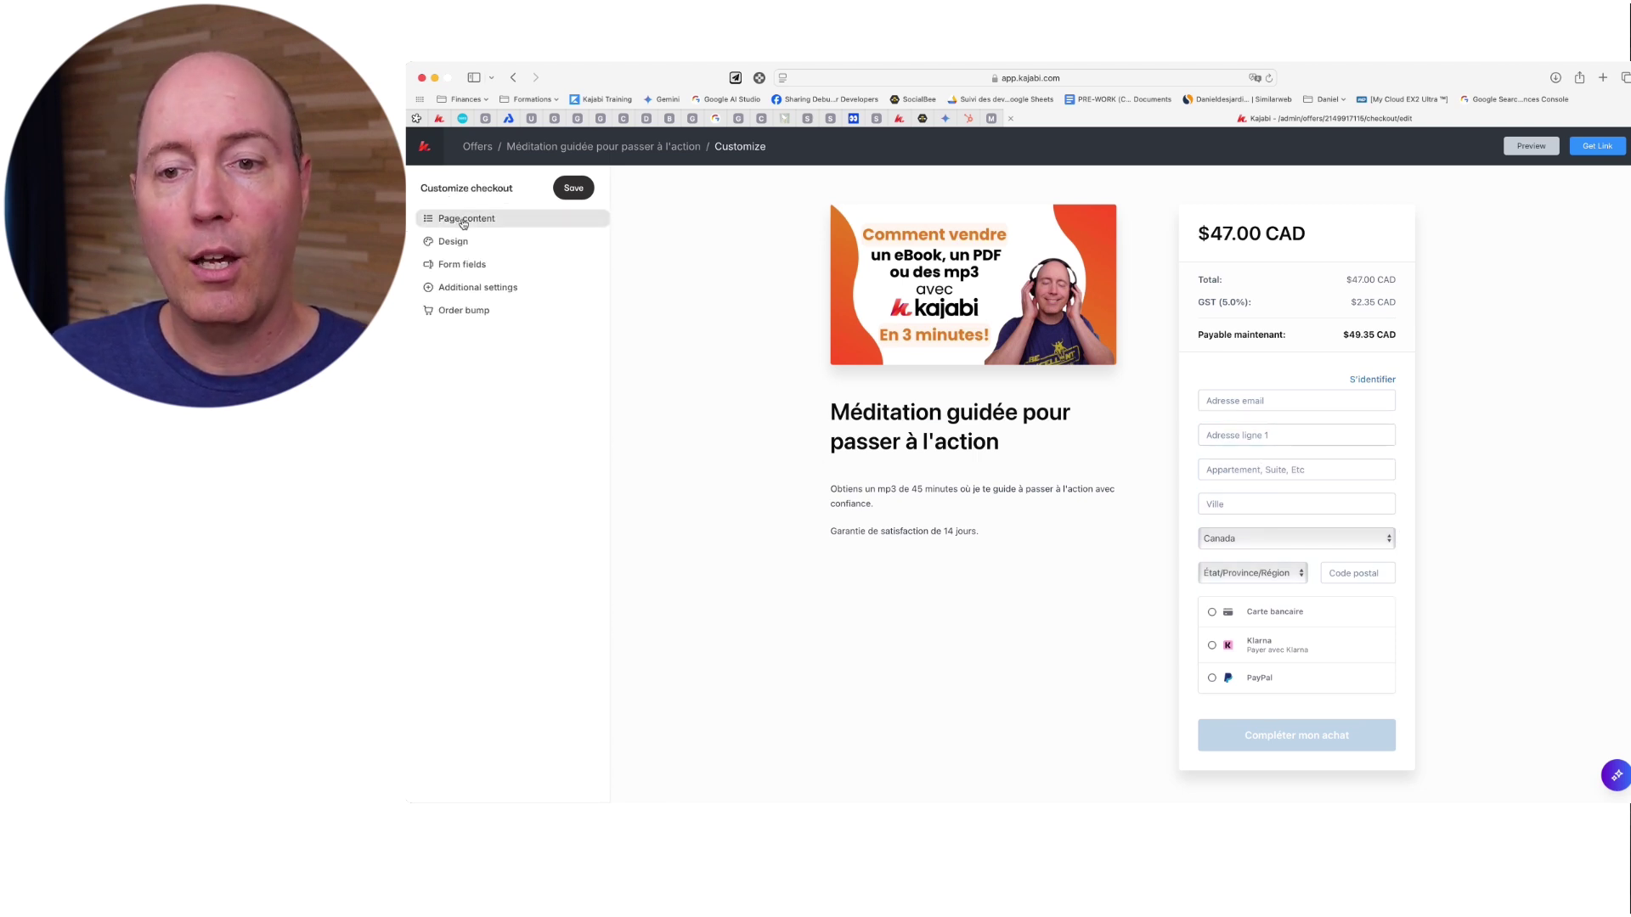
click(502, 292)
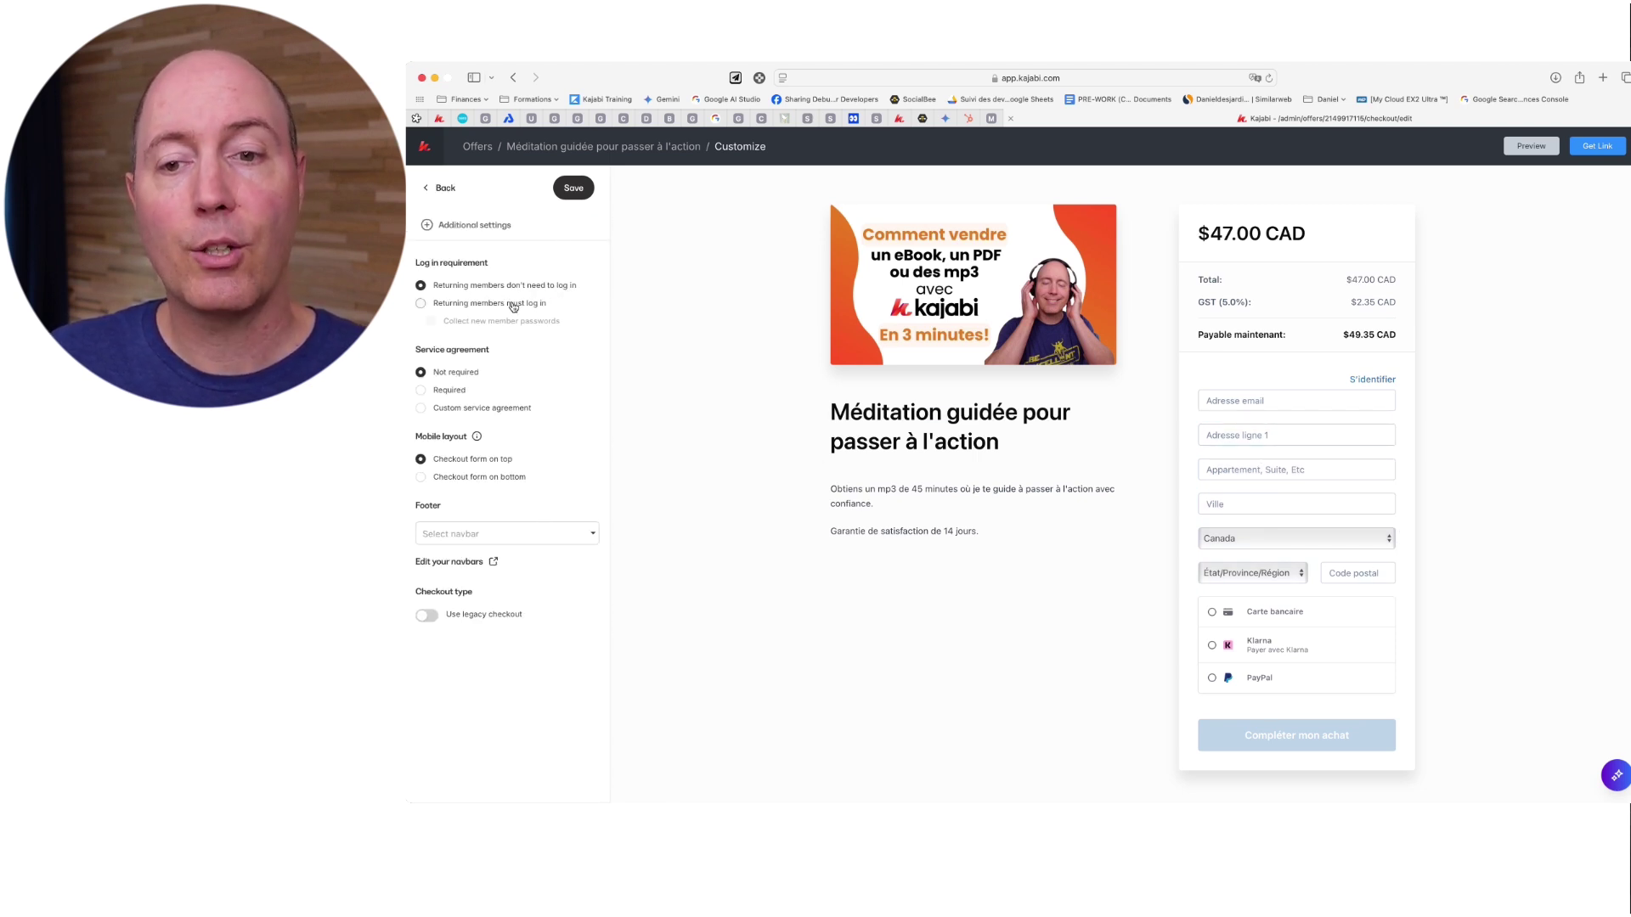
click(478, 306)
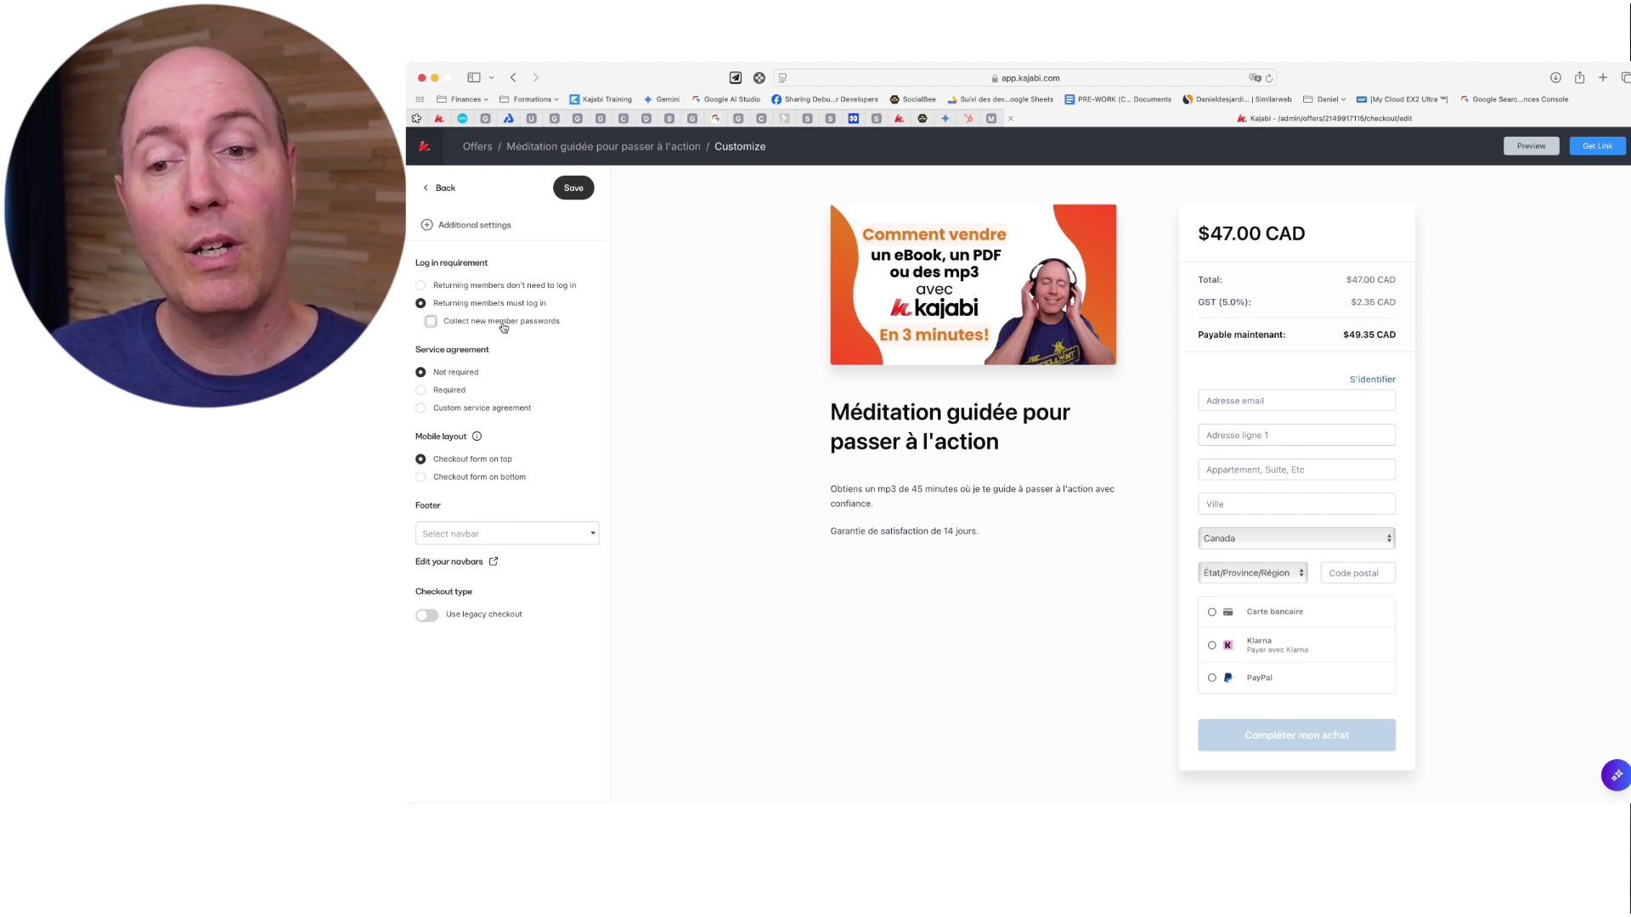
click(503, 323)
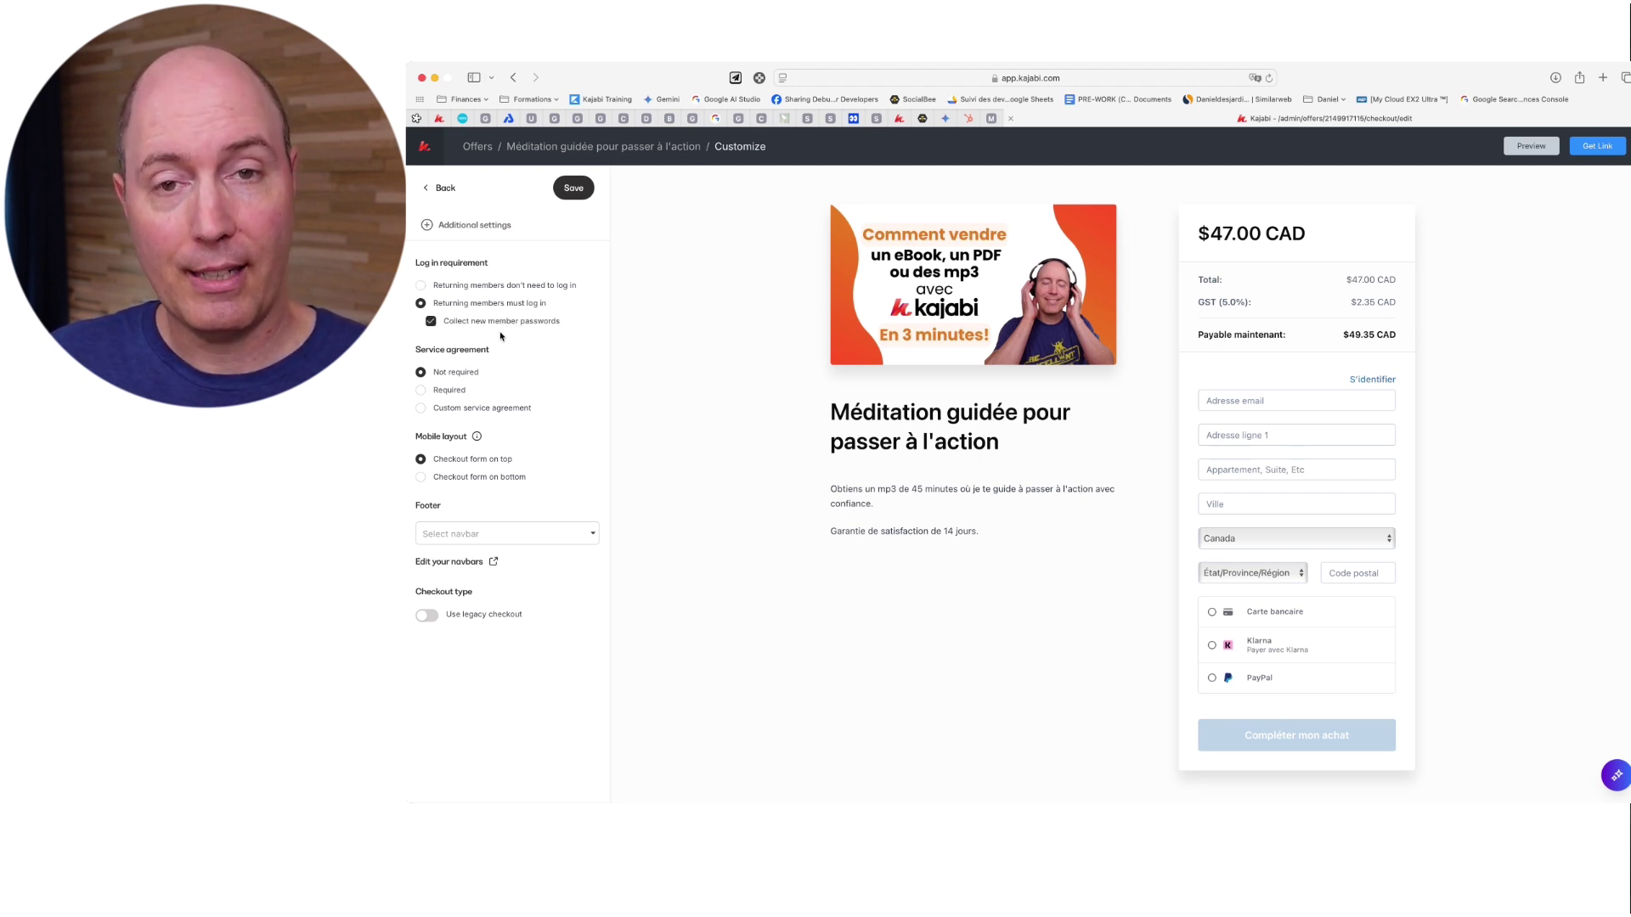
click(581, 200)
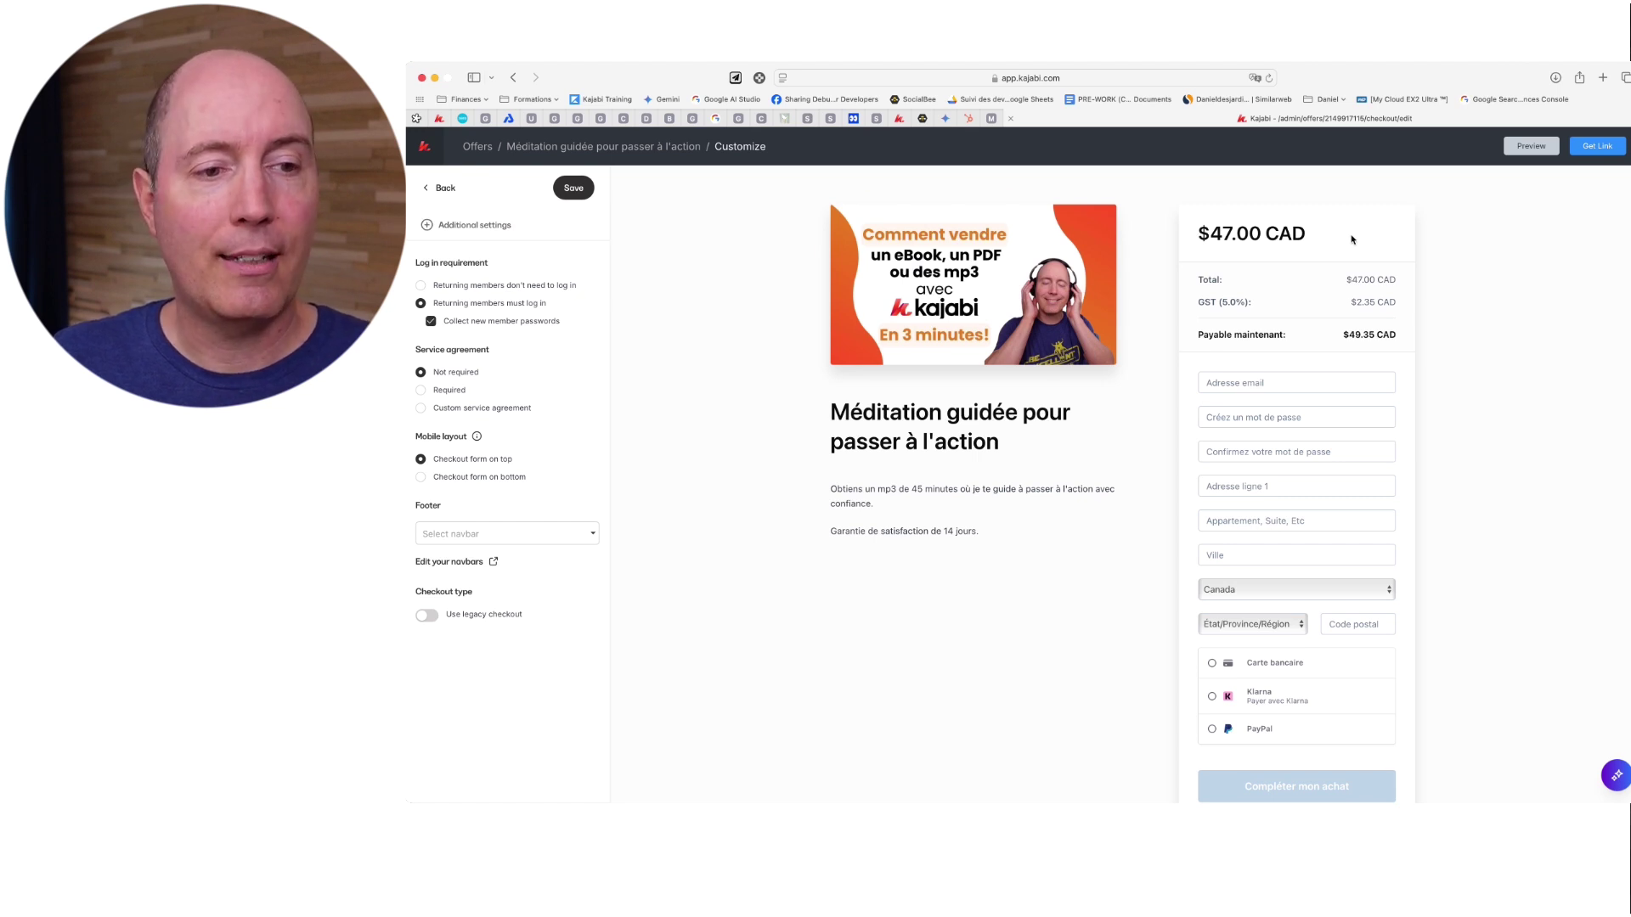
- Copy the offer's shareable checkout link and open it in a new browser tab
click(1597, 146)
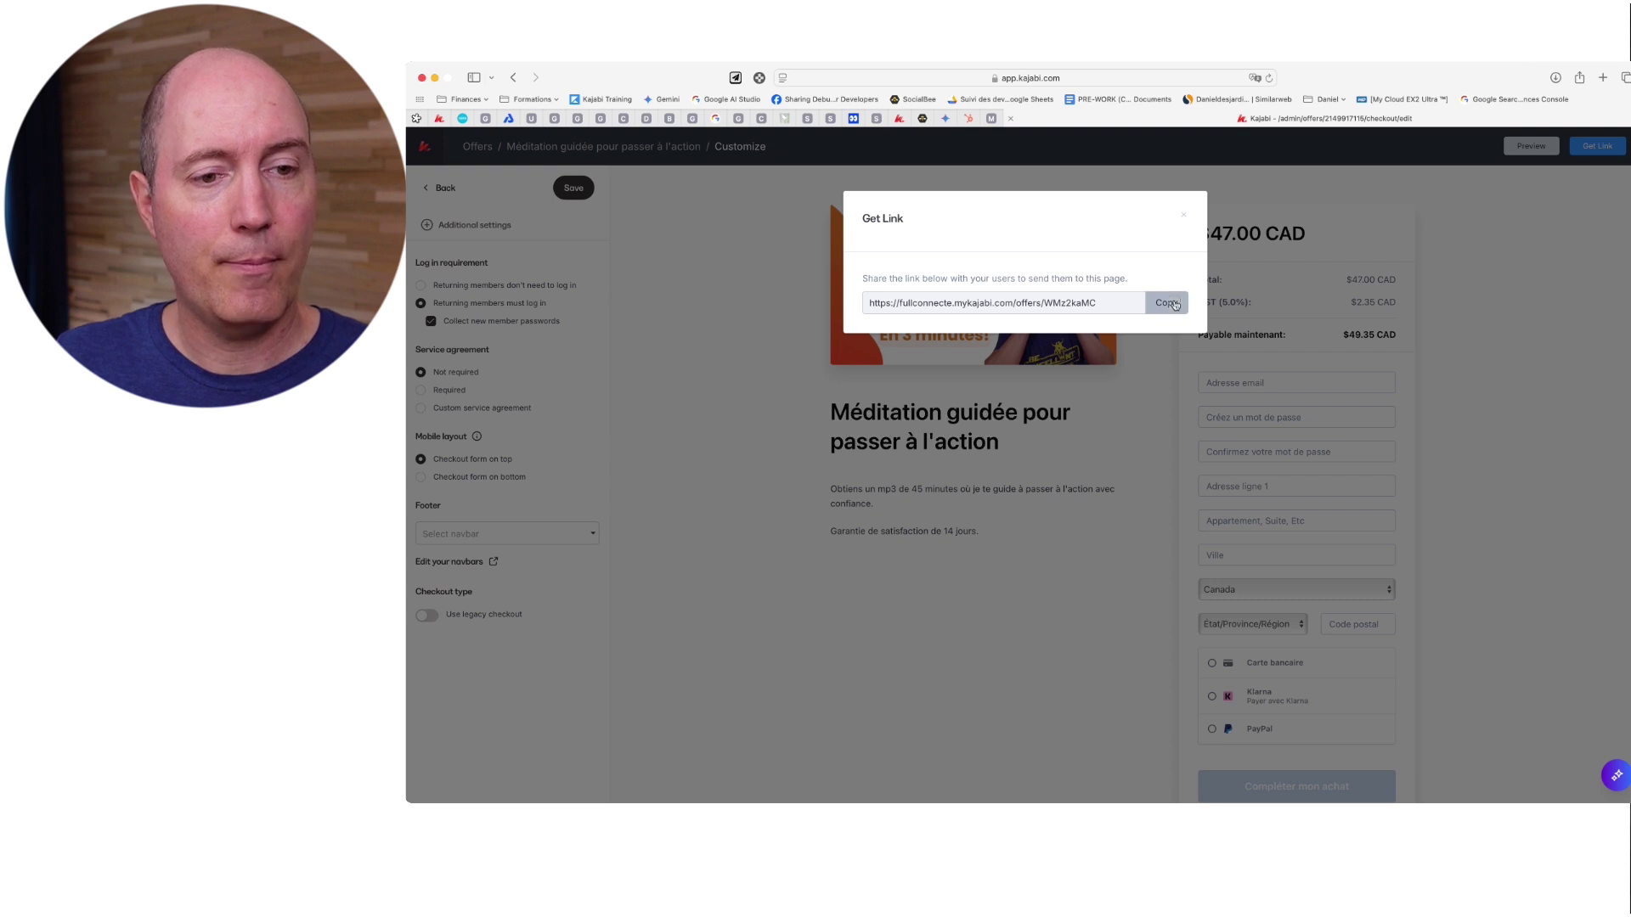
click(1167, 302)
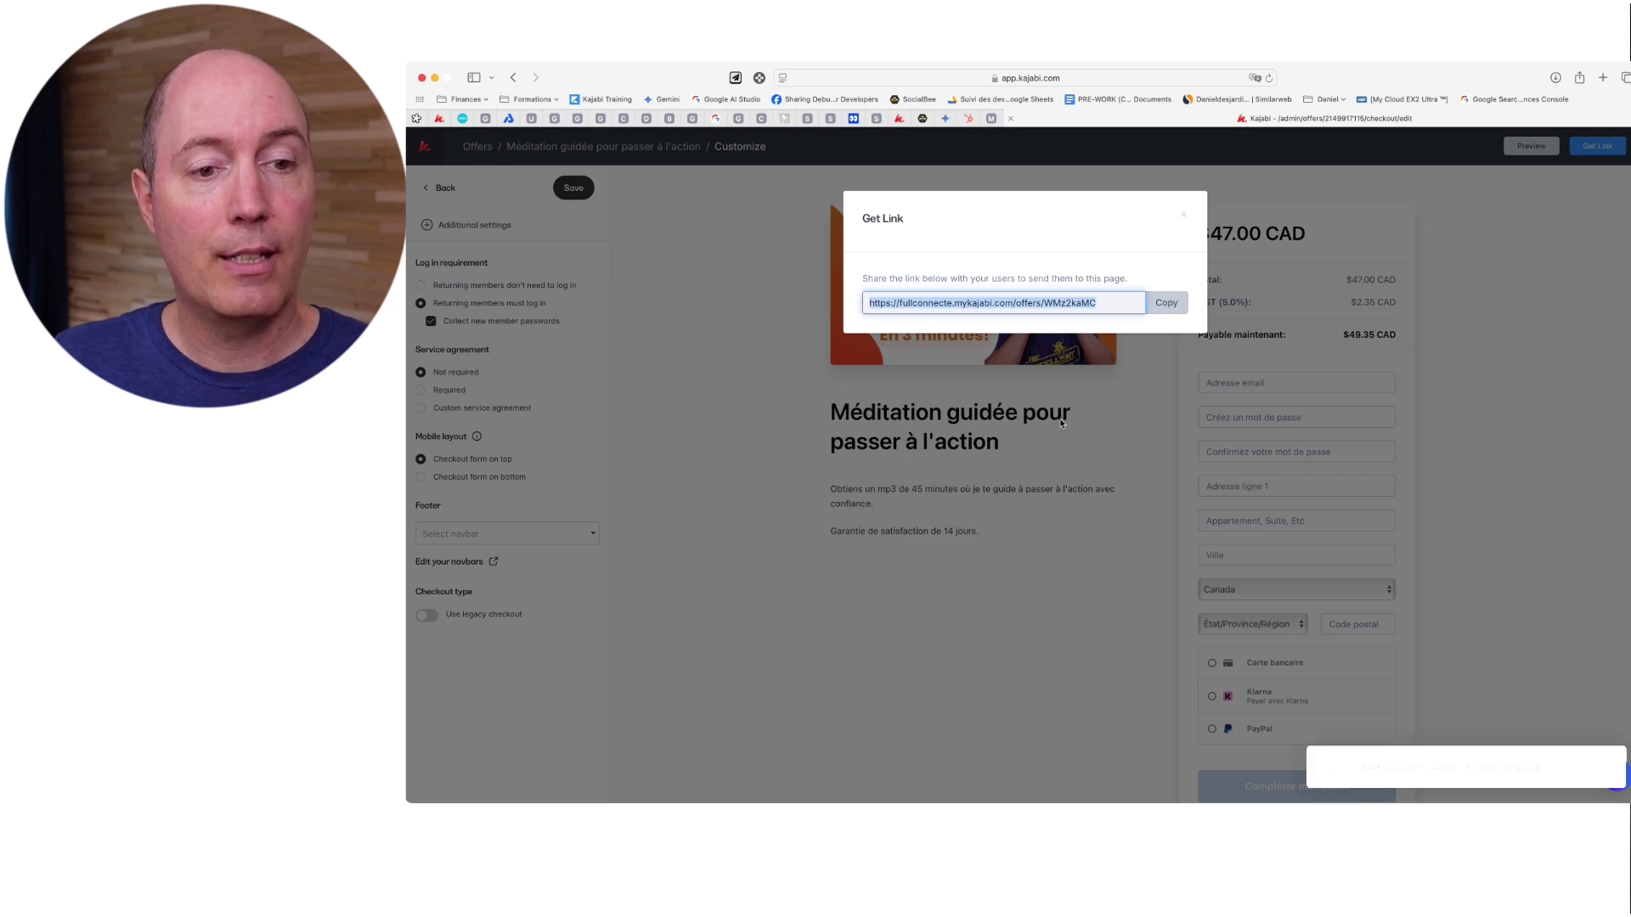
click(1185, 218)
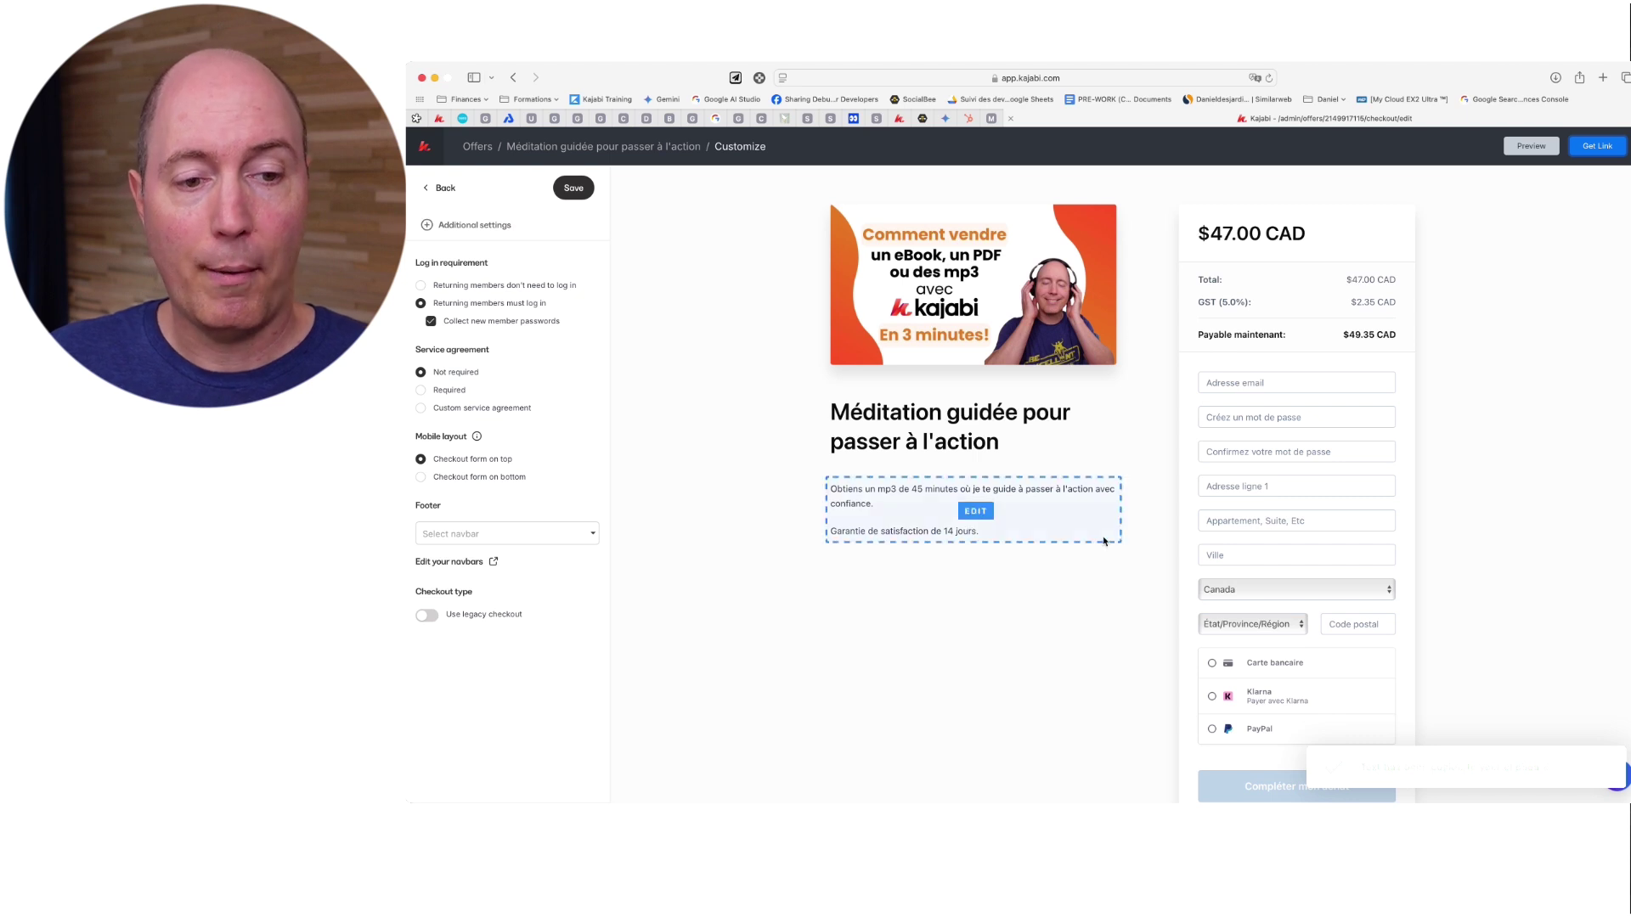
key(super+t)
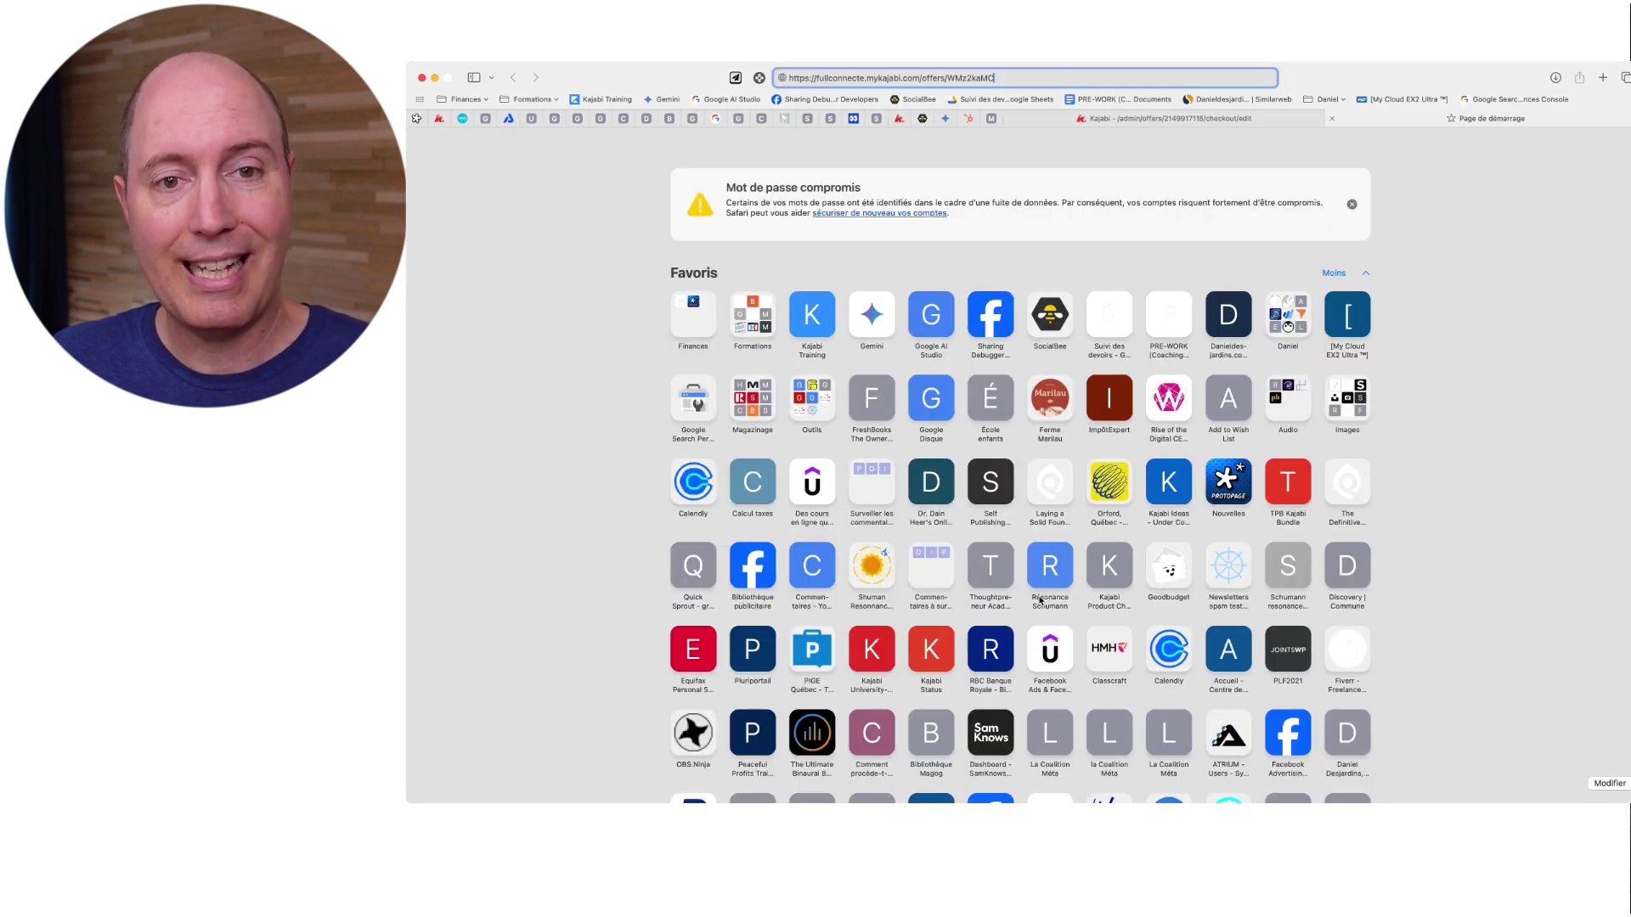
key(super+v)
key(Return)
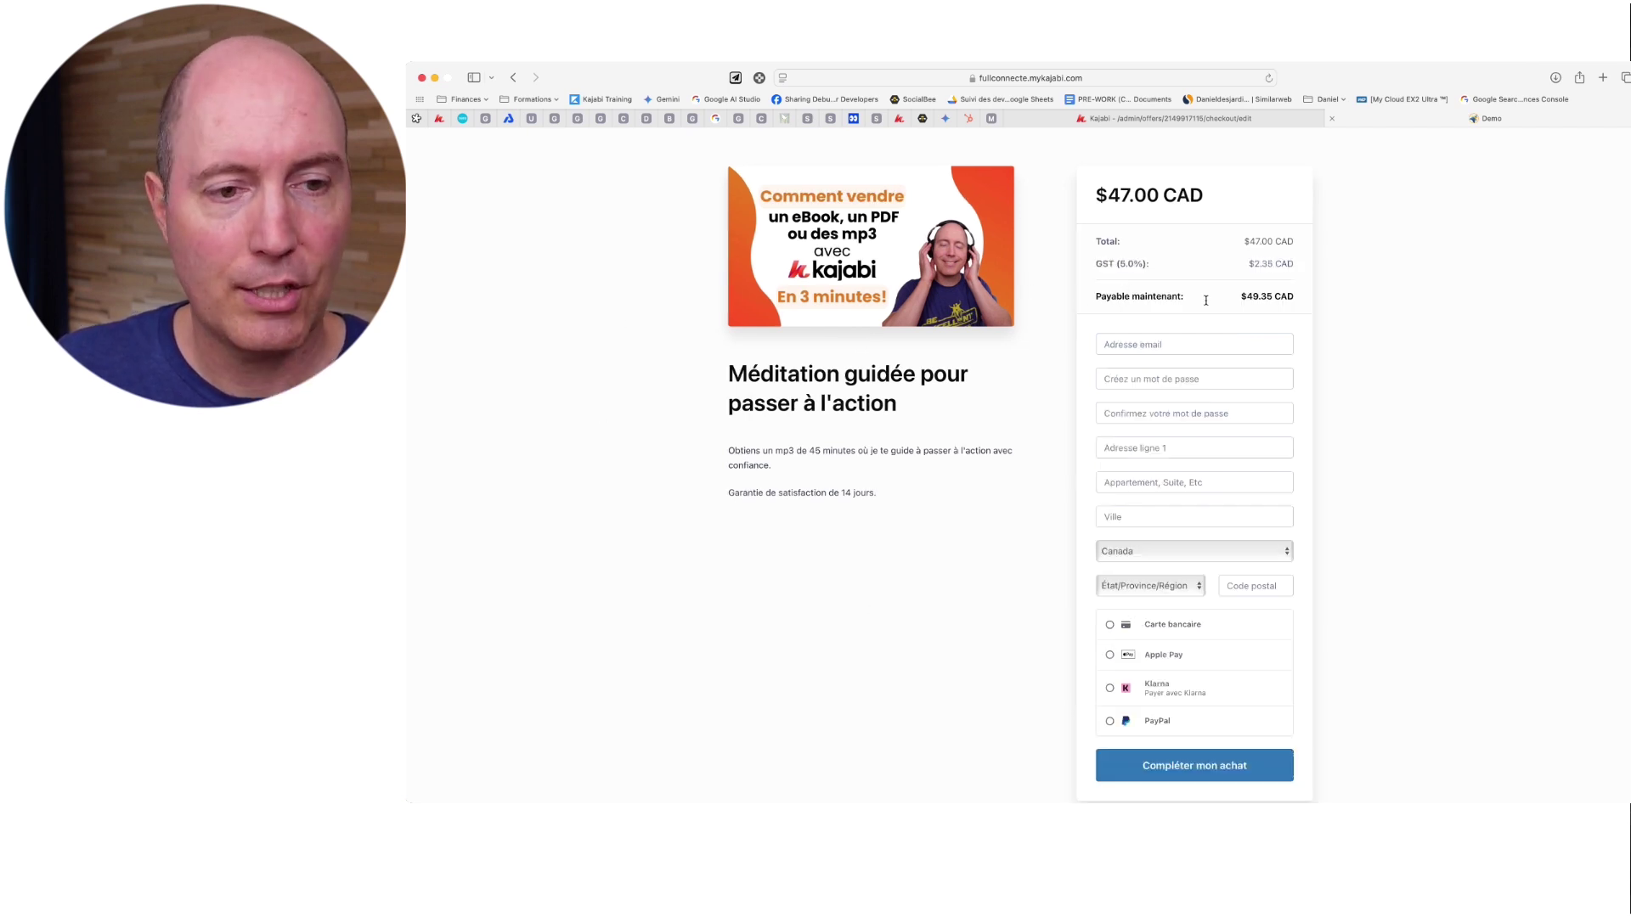
- Enter the customer's e-mail on the checkout page and log in to the existing account with its saved password
click(1162, 346)
click(1181, 365)
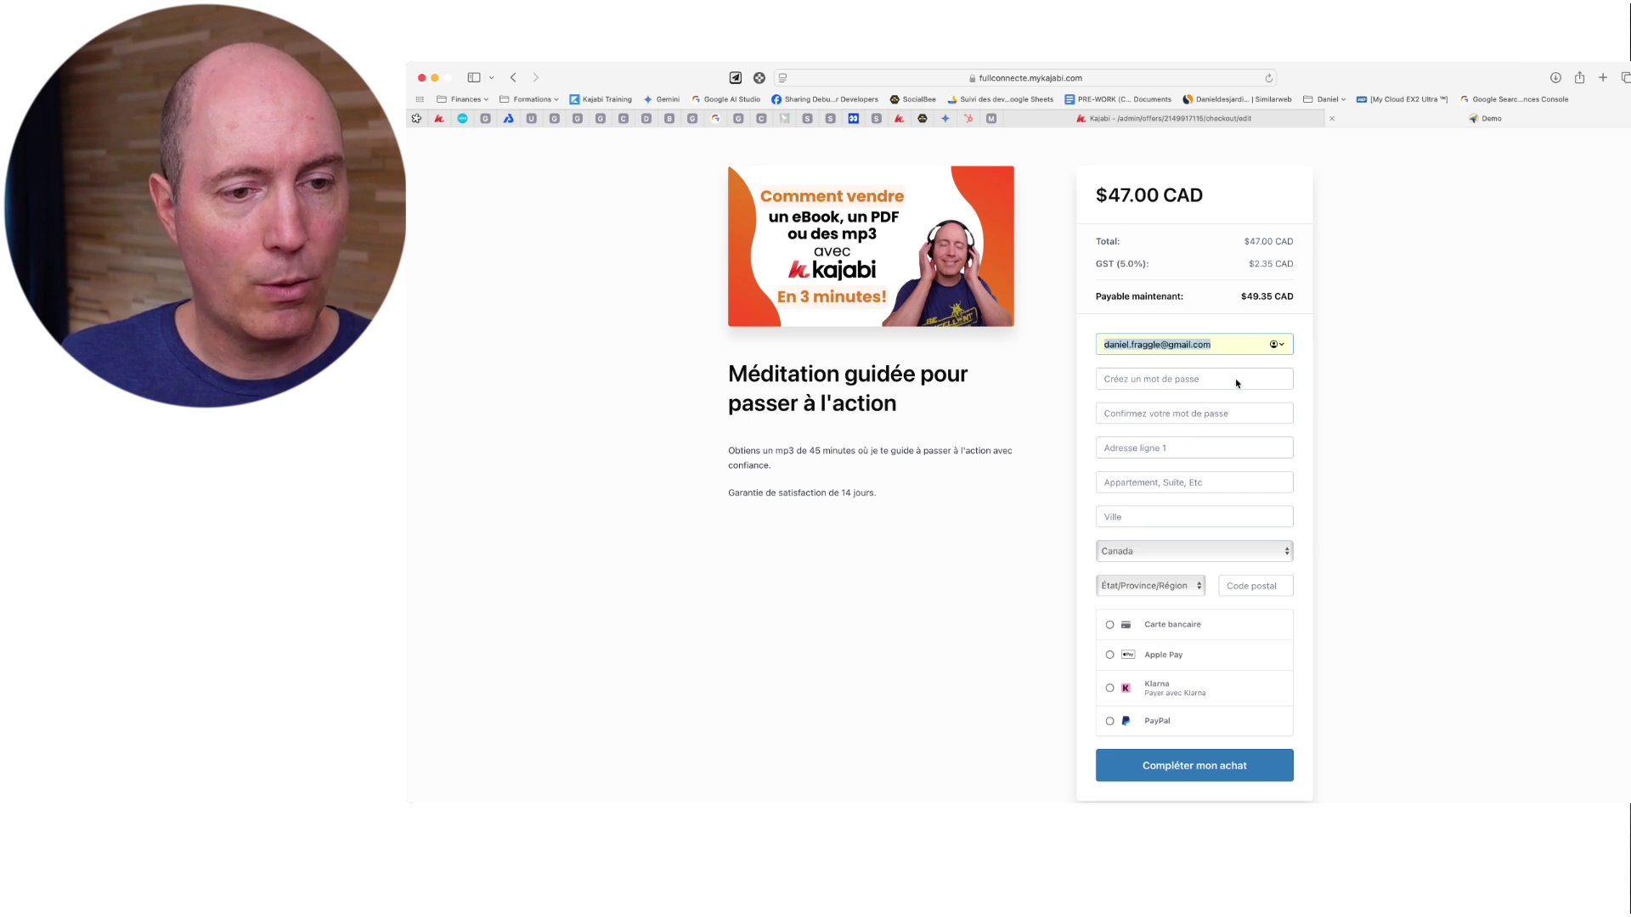
click(1197, 391)
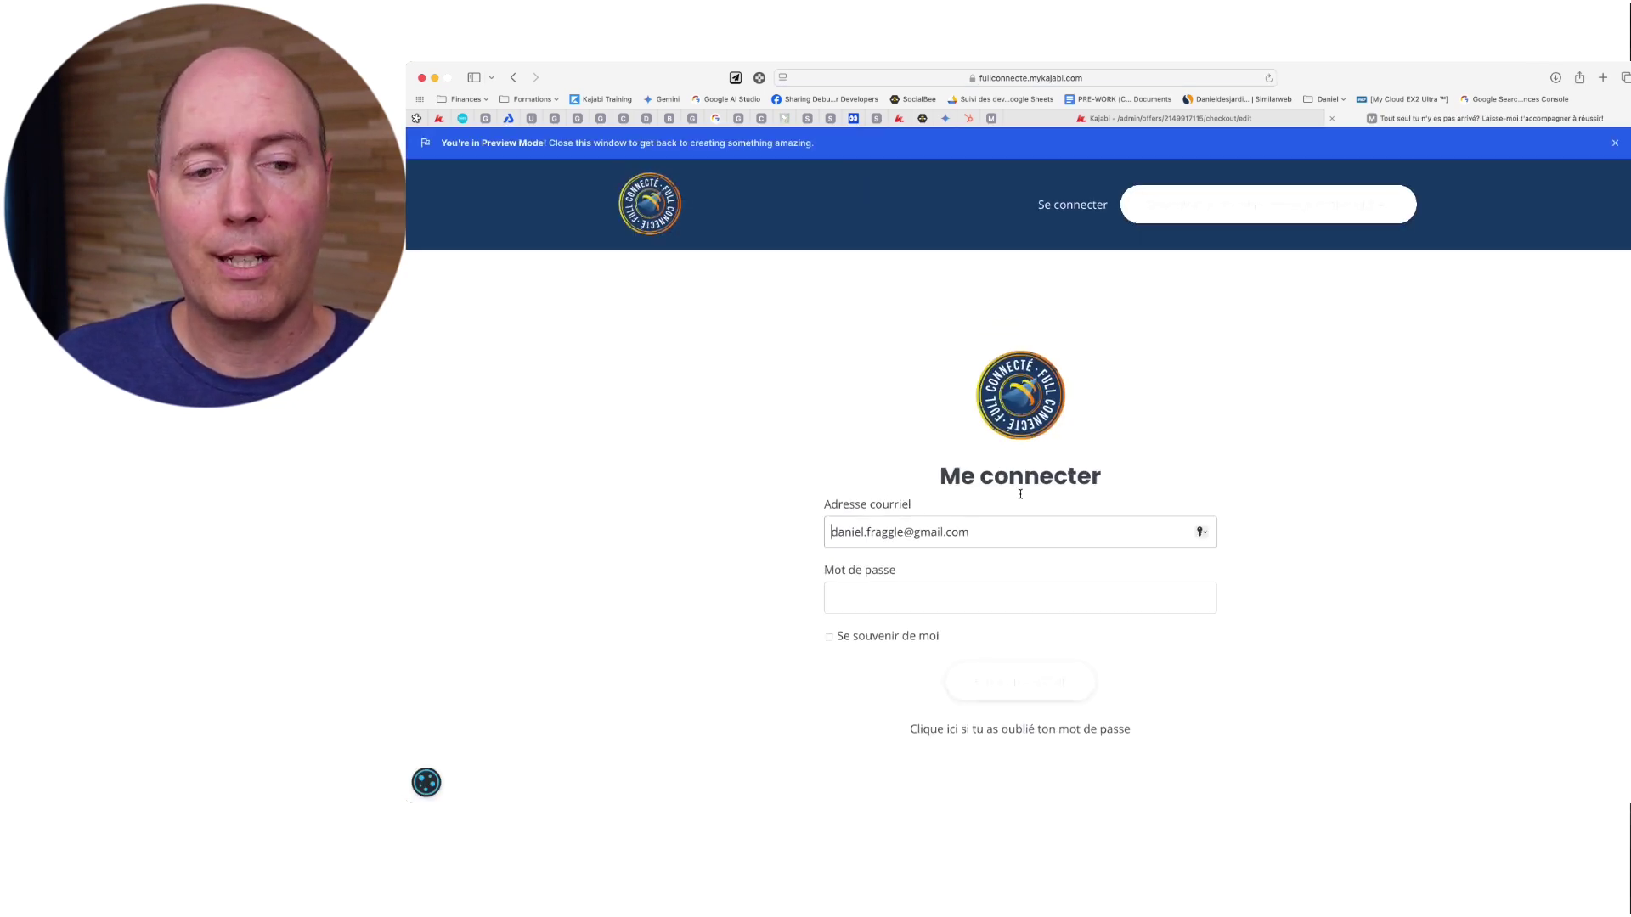
click(938, 565)
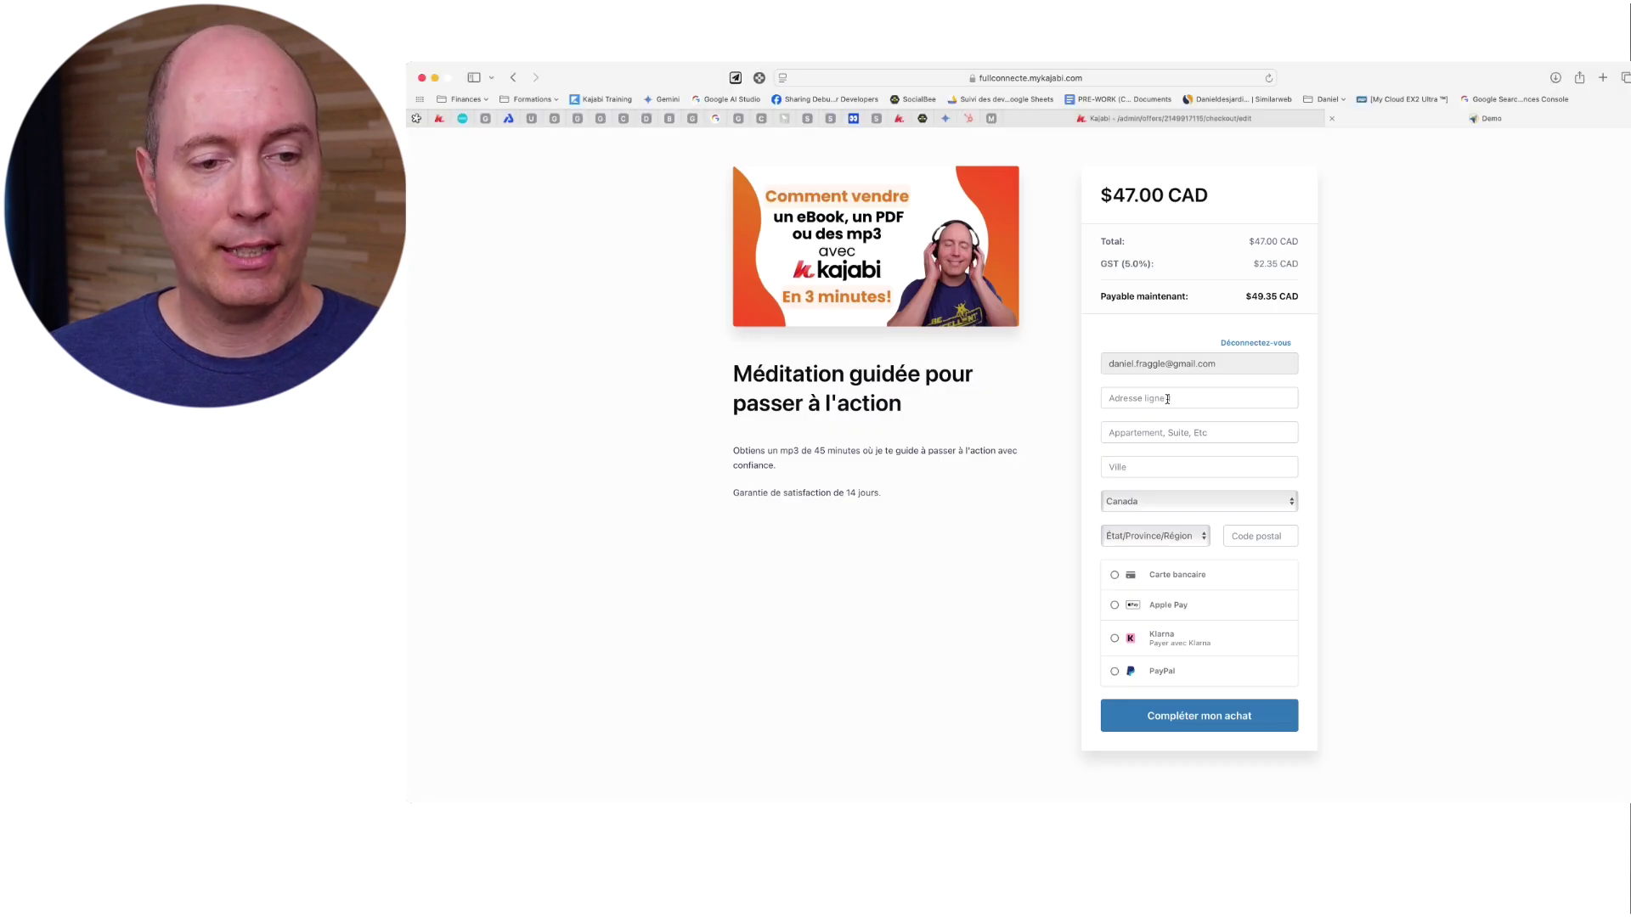
- Fill in the customer's address on the checkout form and complete the purchase with Apple Pay
click(1167, 399)
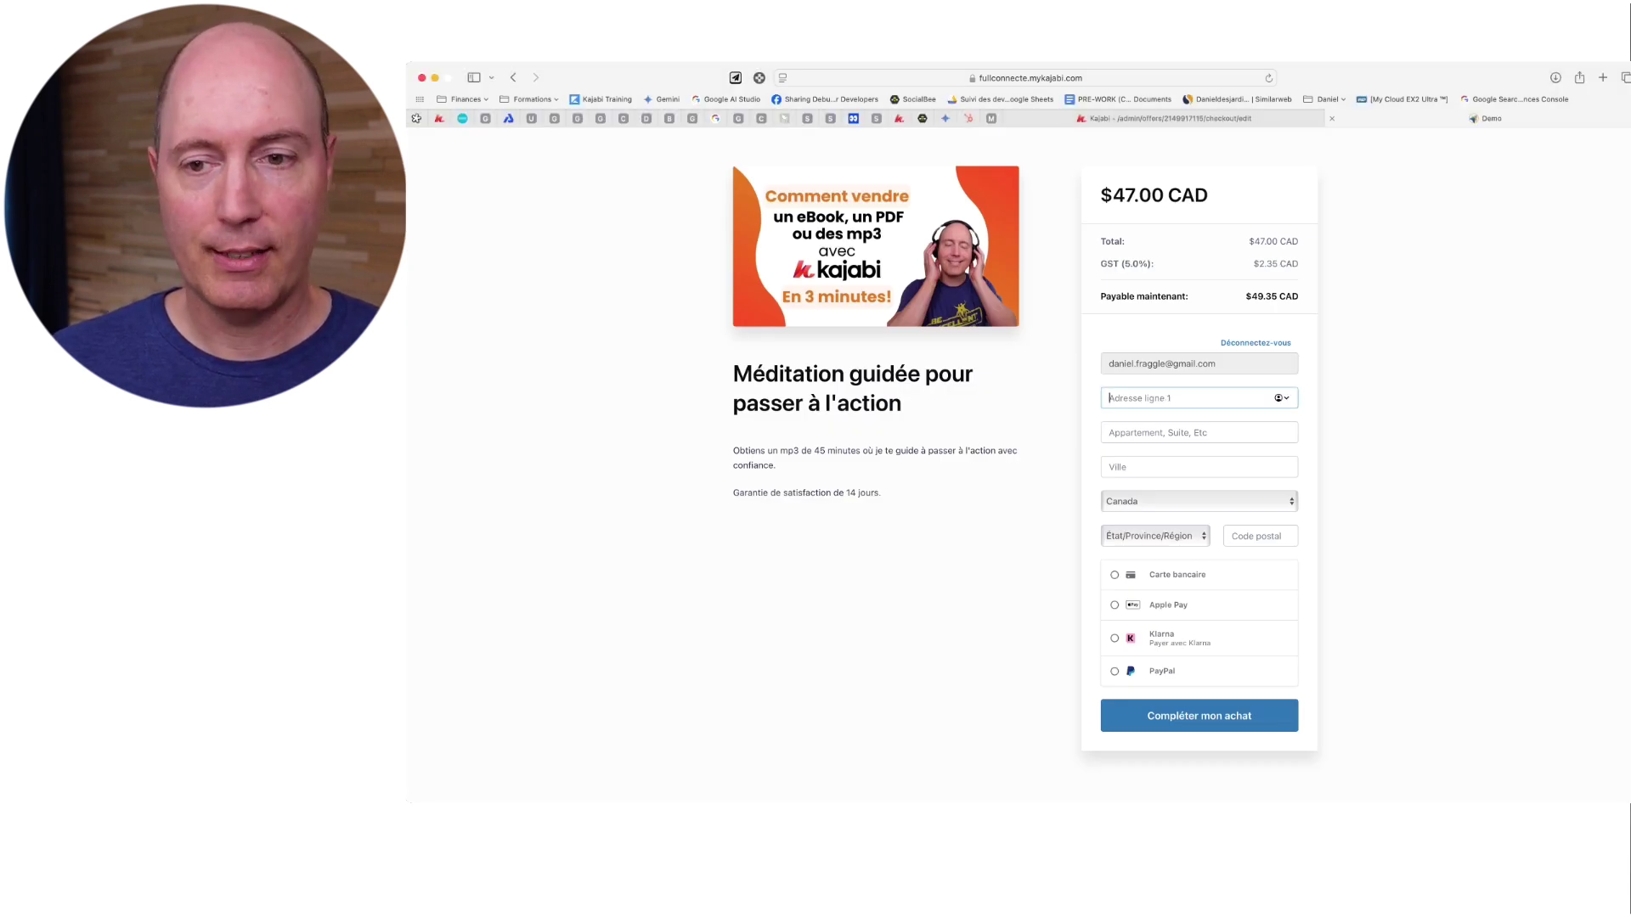
click(1168, 605)
scroll(1186, 527, down, 3)
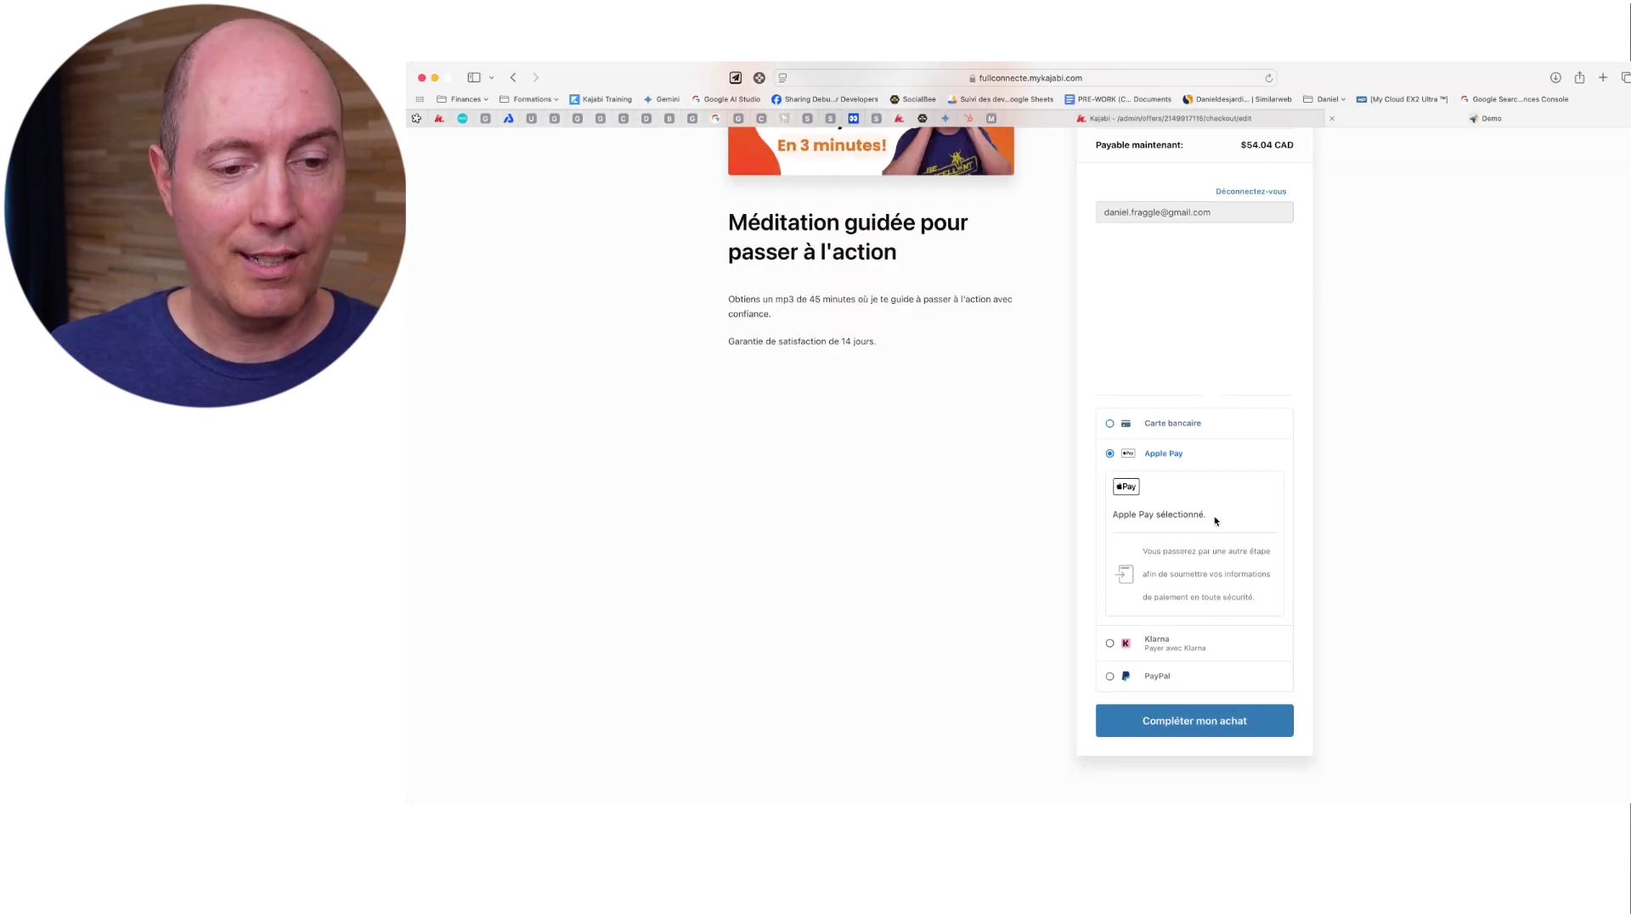
scroll(1217, 561, down, 1)
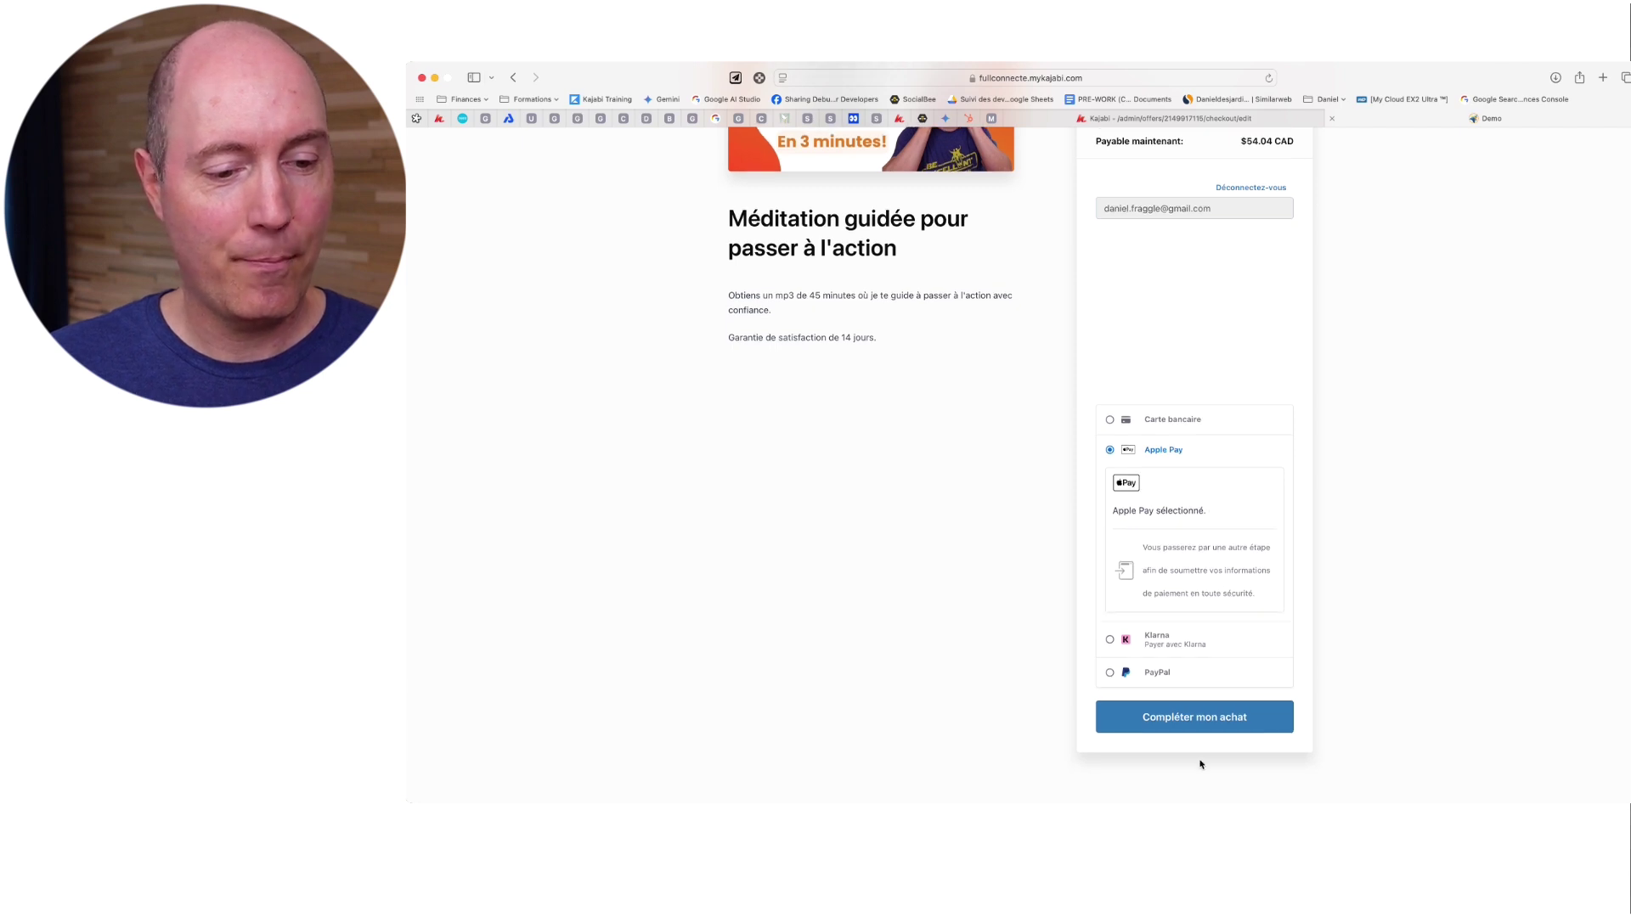
click(1184, 724)
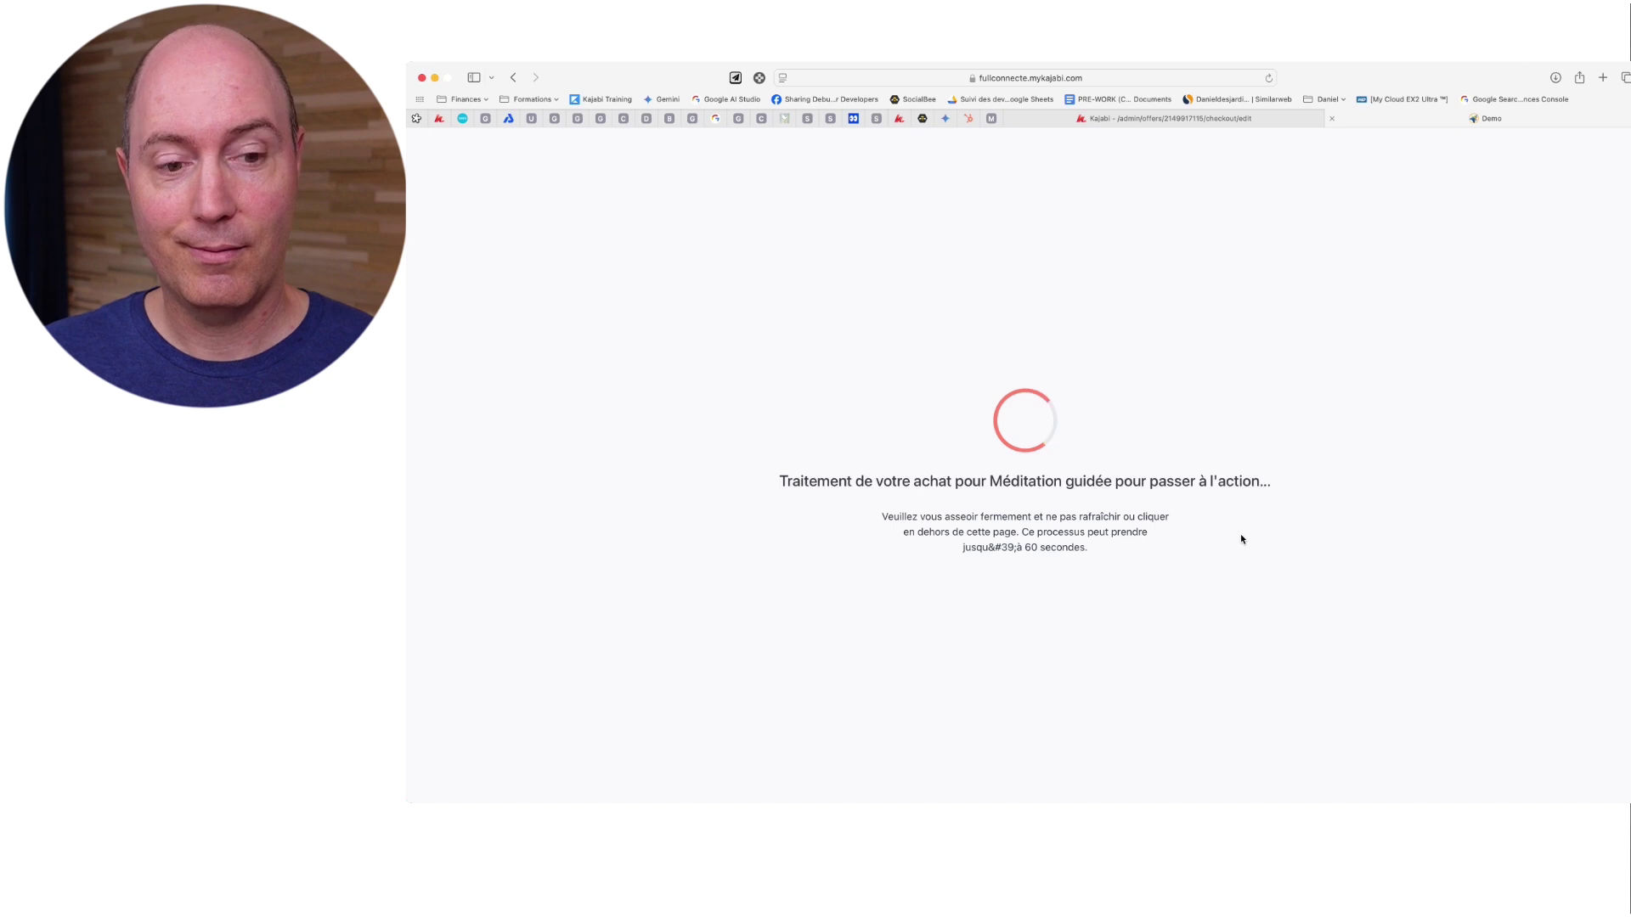
- Open "Méditation guidée pour passer à l'action" from the member's purchased products and download all its files, allowing downloads from the site
scroll(1274, 488, down, 5)
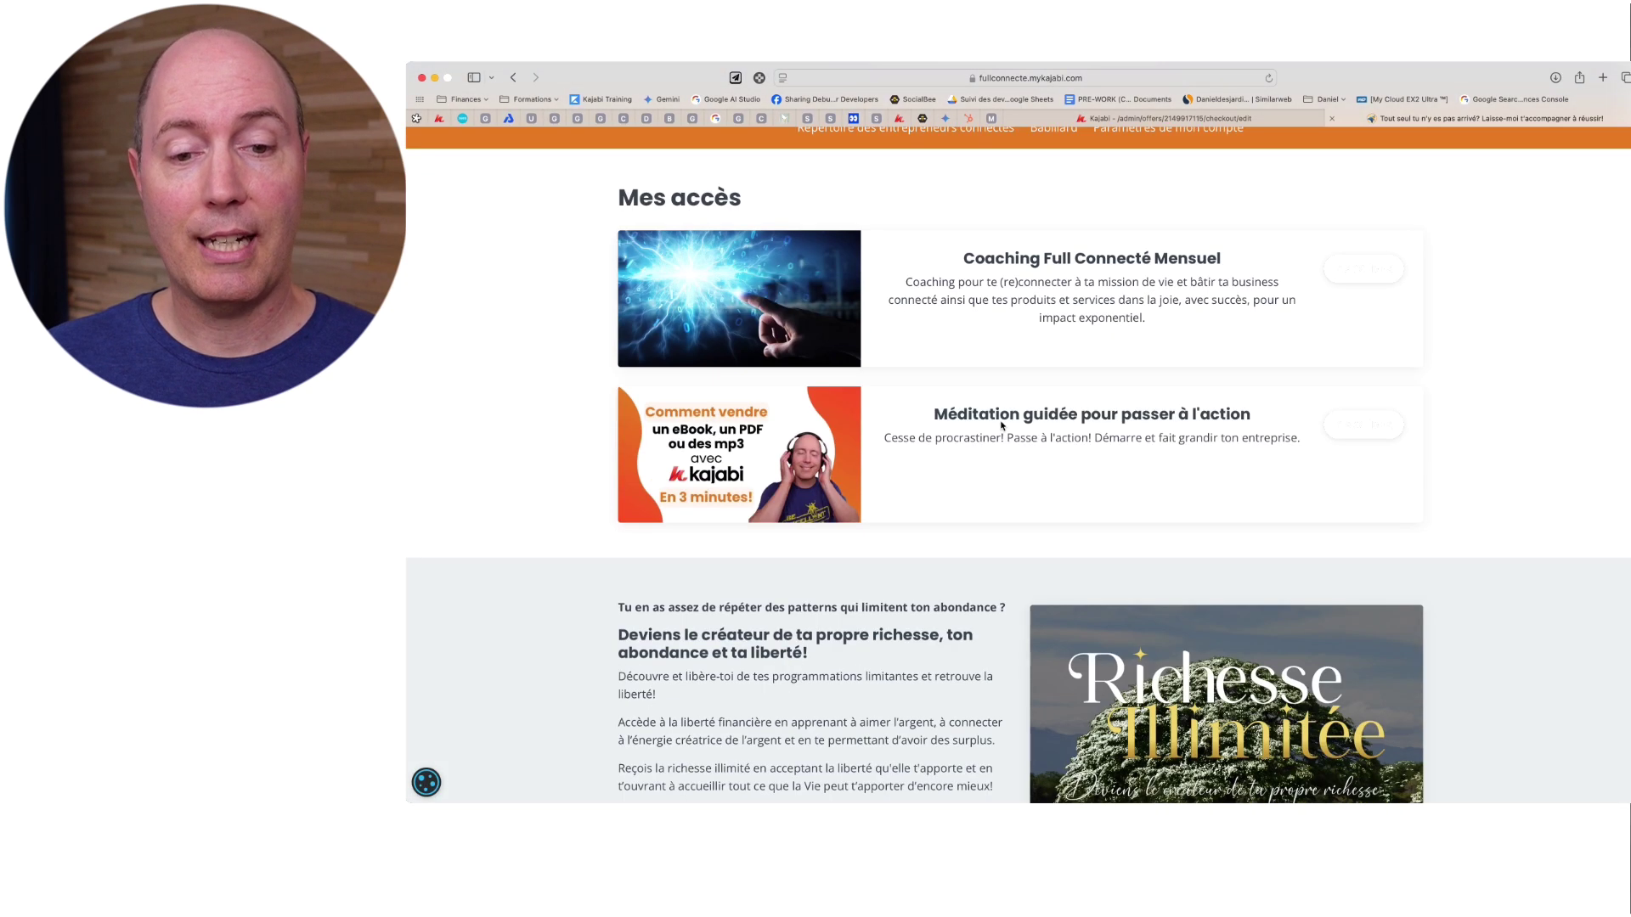
click(1361, 425)
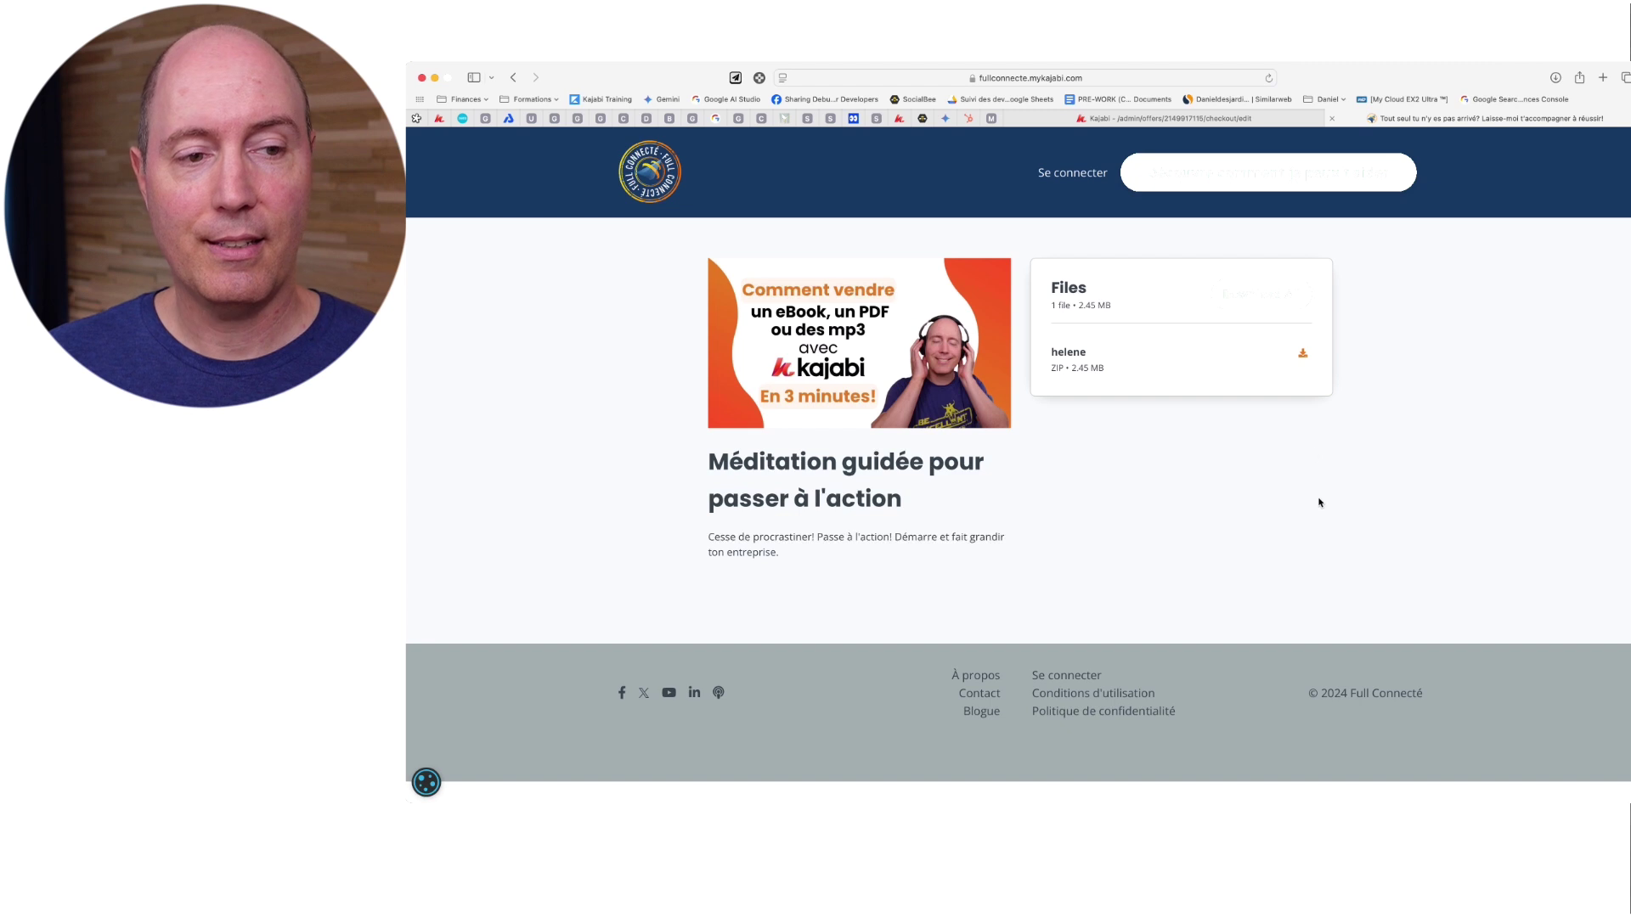
click(1271, 303)
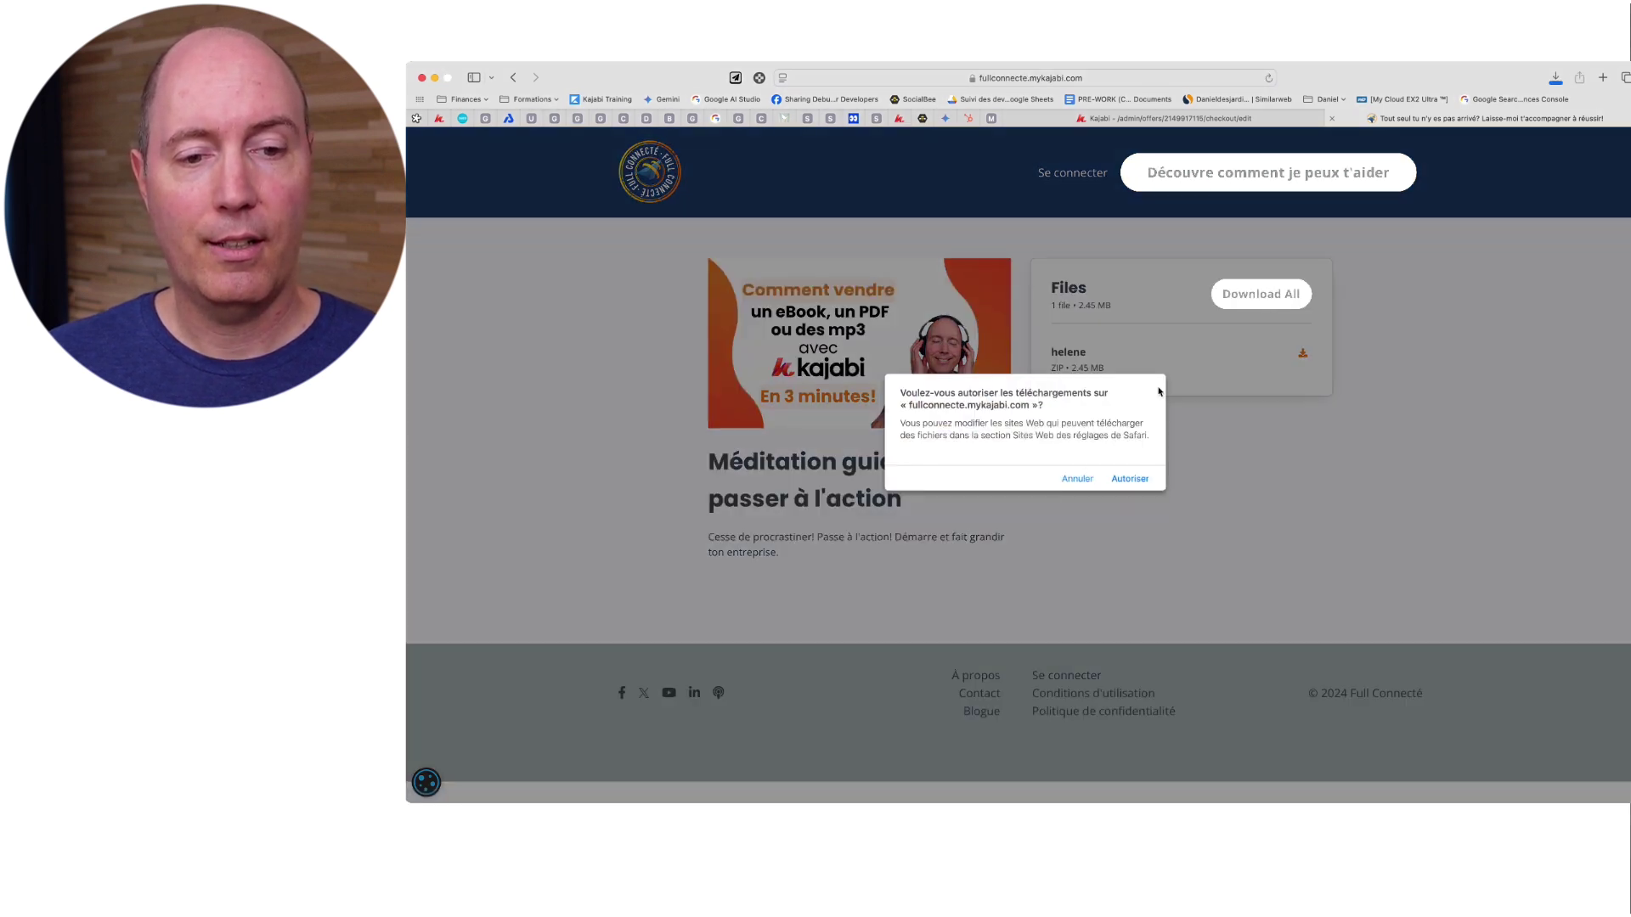
click(1129, 479)
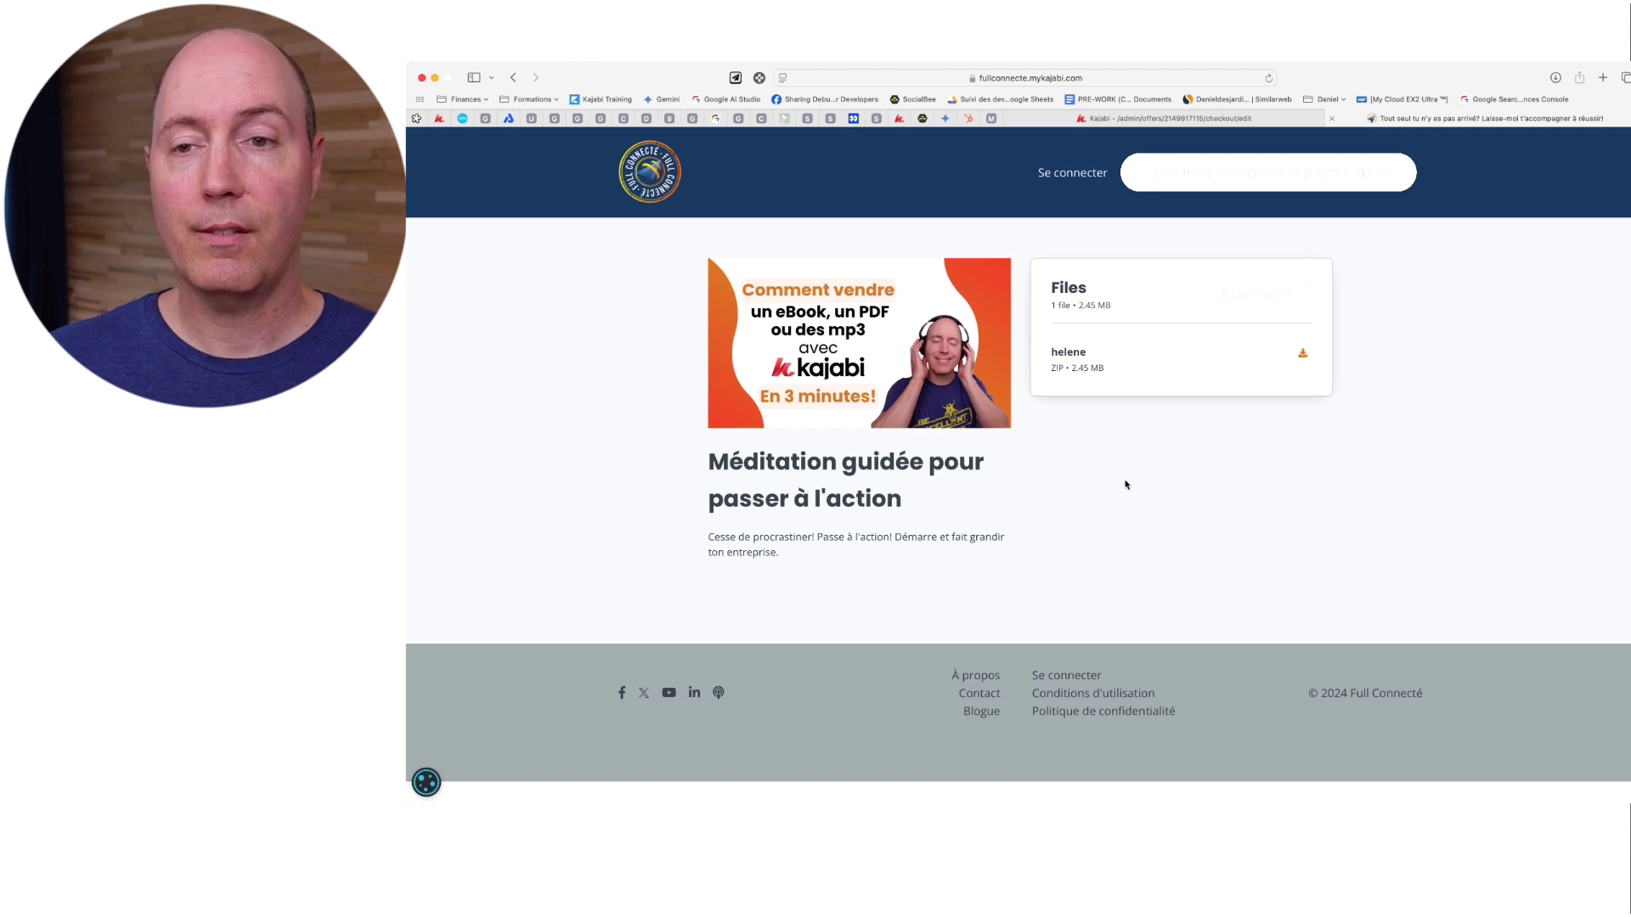